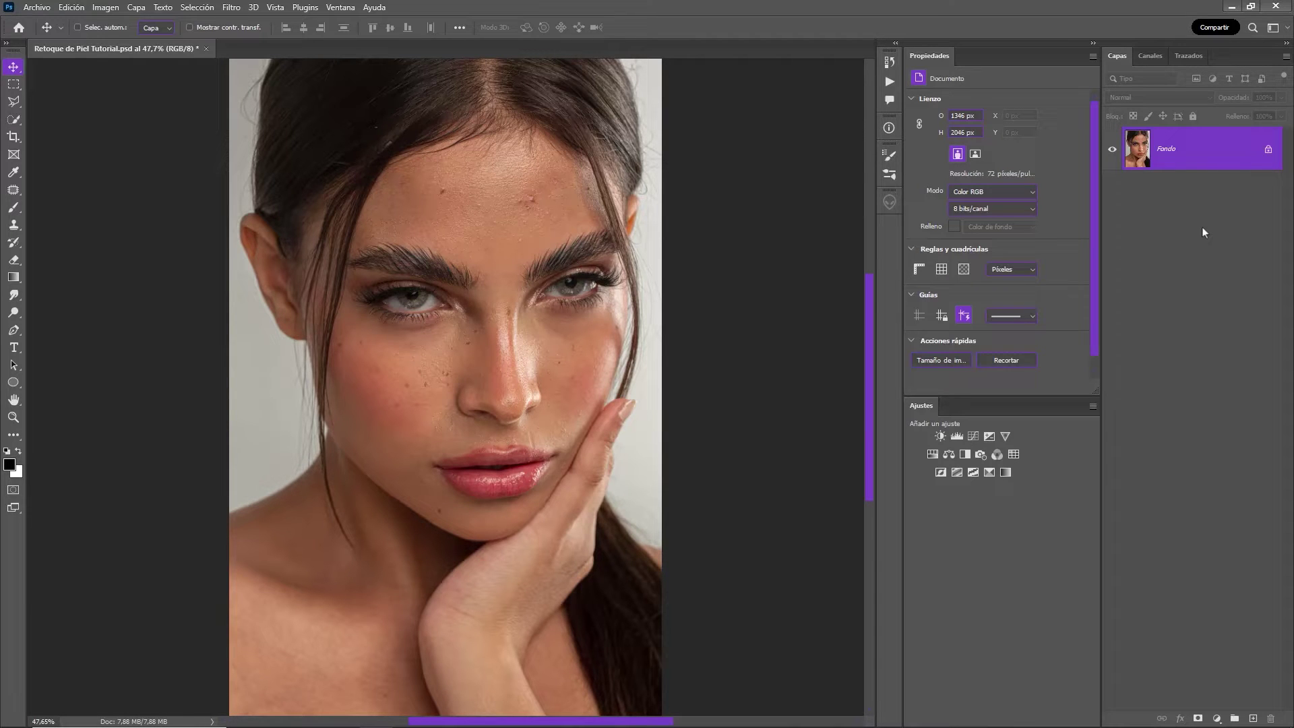
Inspect the skin at actual size, then duplicate Fondo as a new layer named LIMPIEZA
key(ctrl+1)
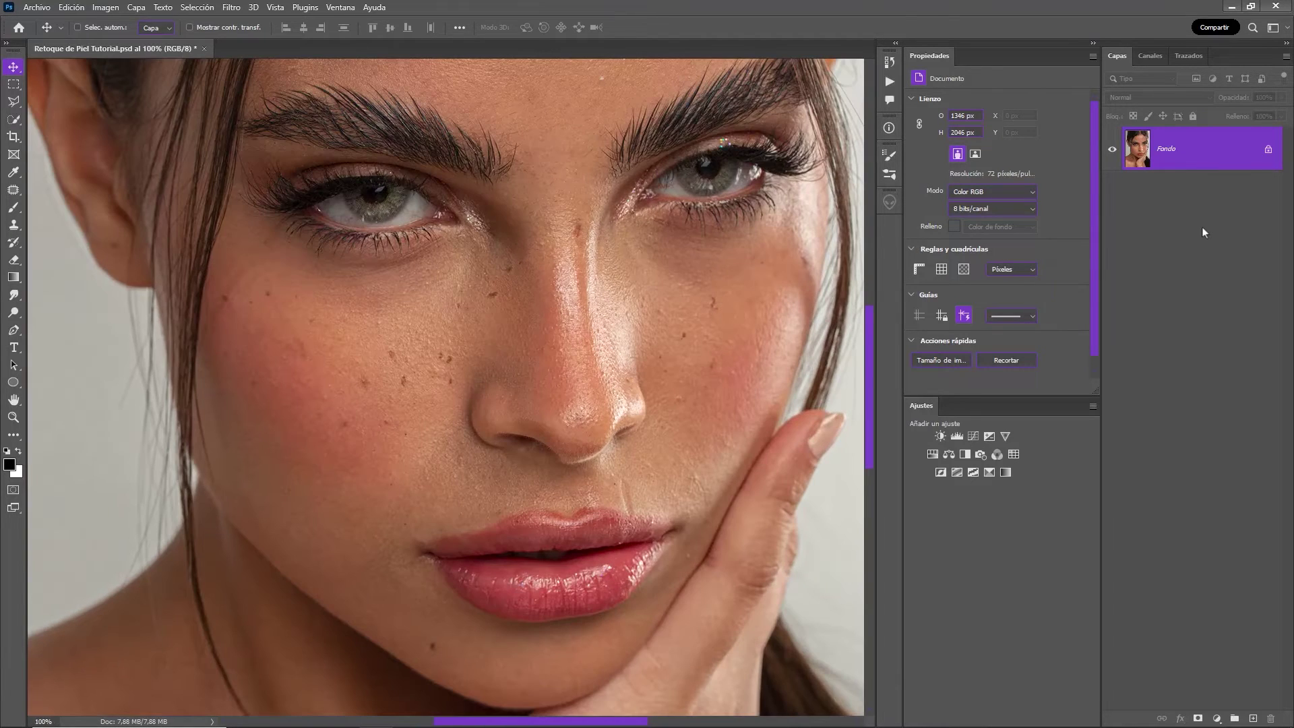
mouse_move(640, 285)
mouse_down()
mouse_move(620, 479)
mouse_move(630, 327)
mouse_up()
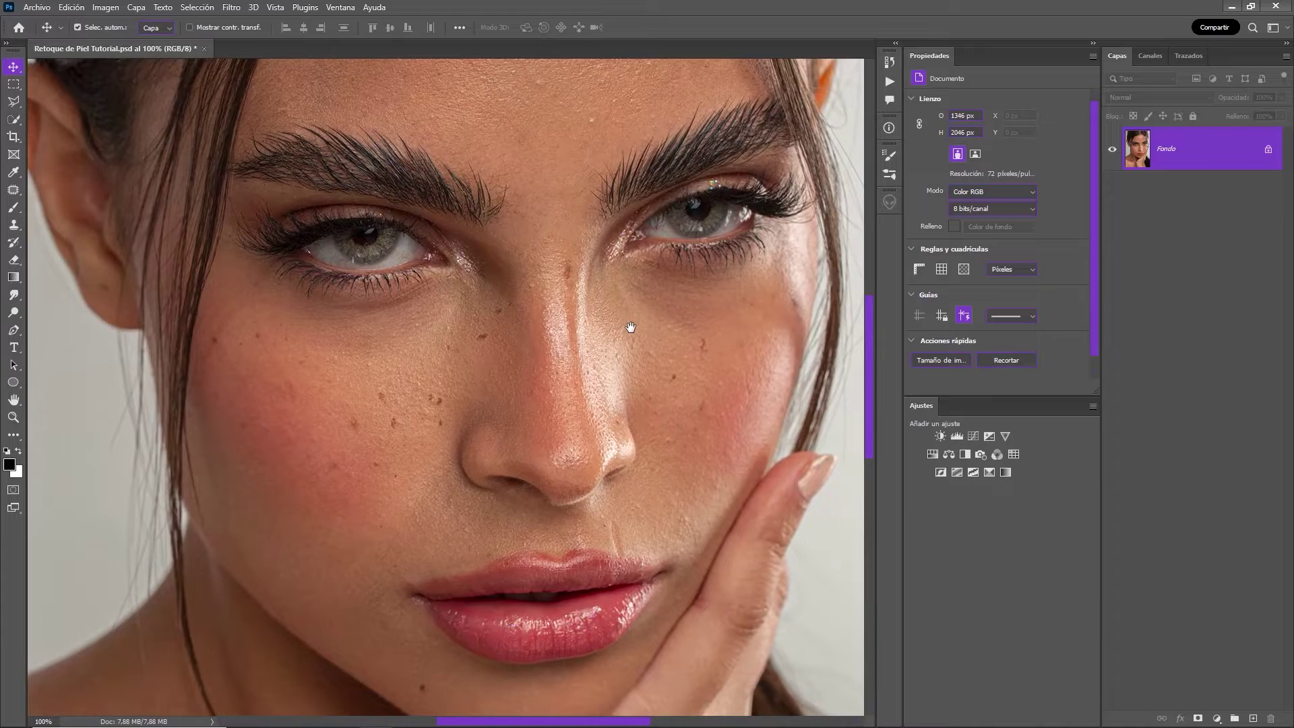
key(ctrl+0)
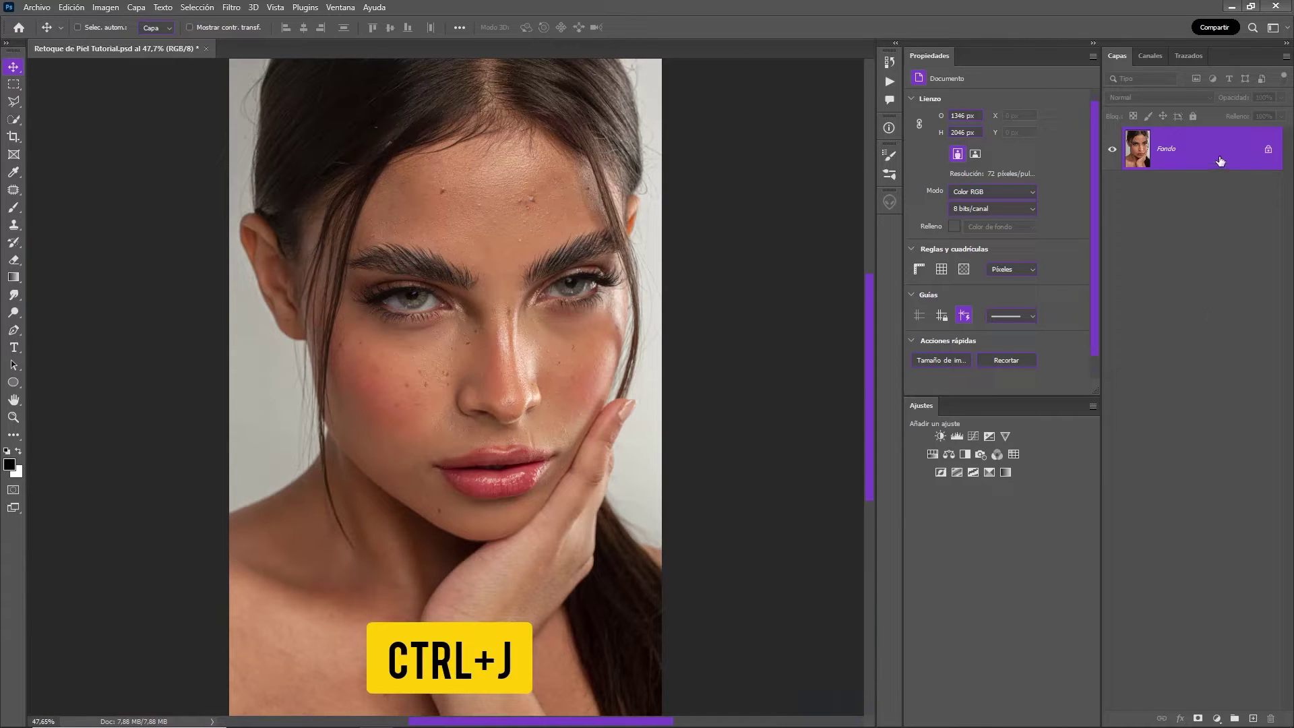
key(ctrl+j)
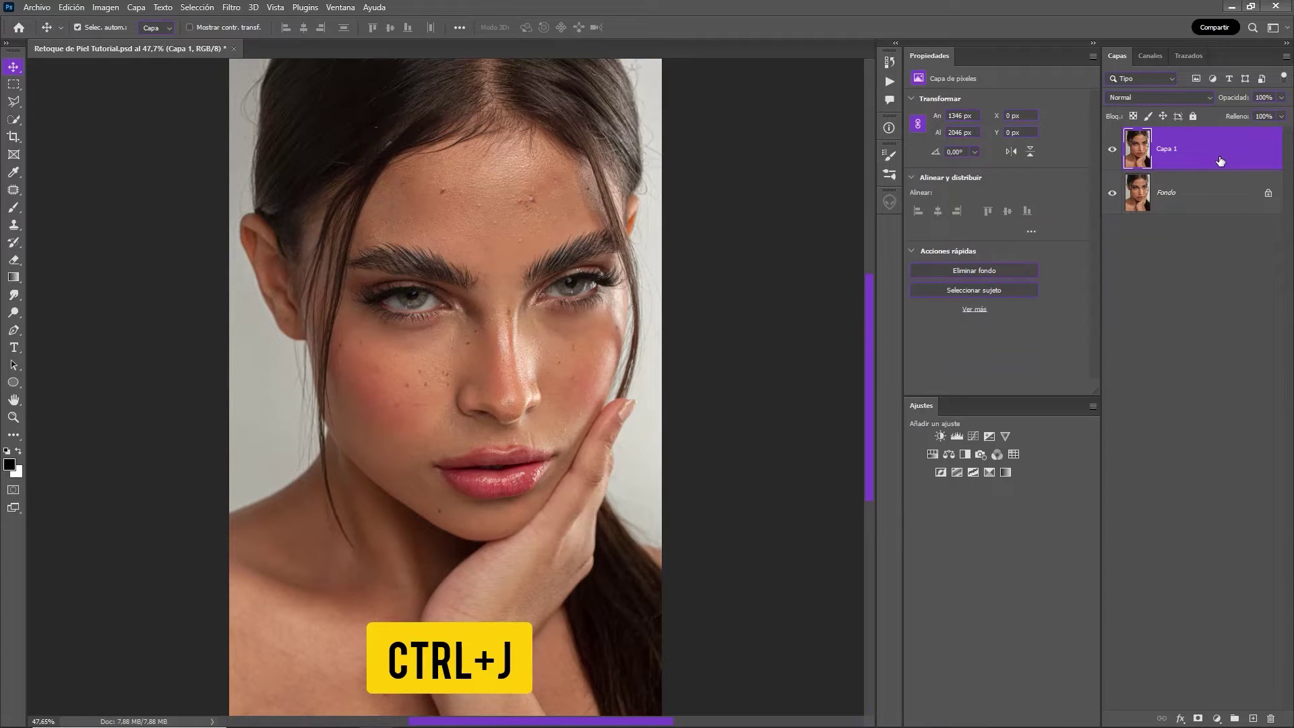
double_click(1169, 153)
text(LIMPI)
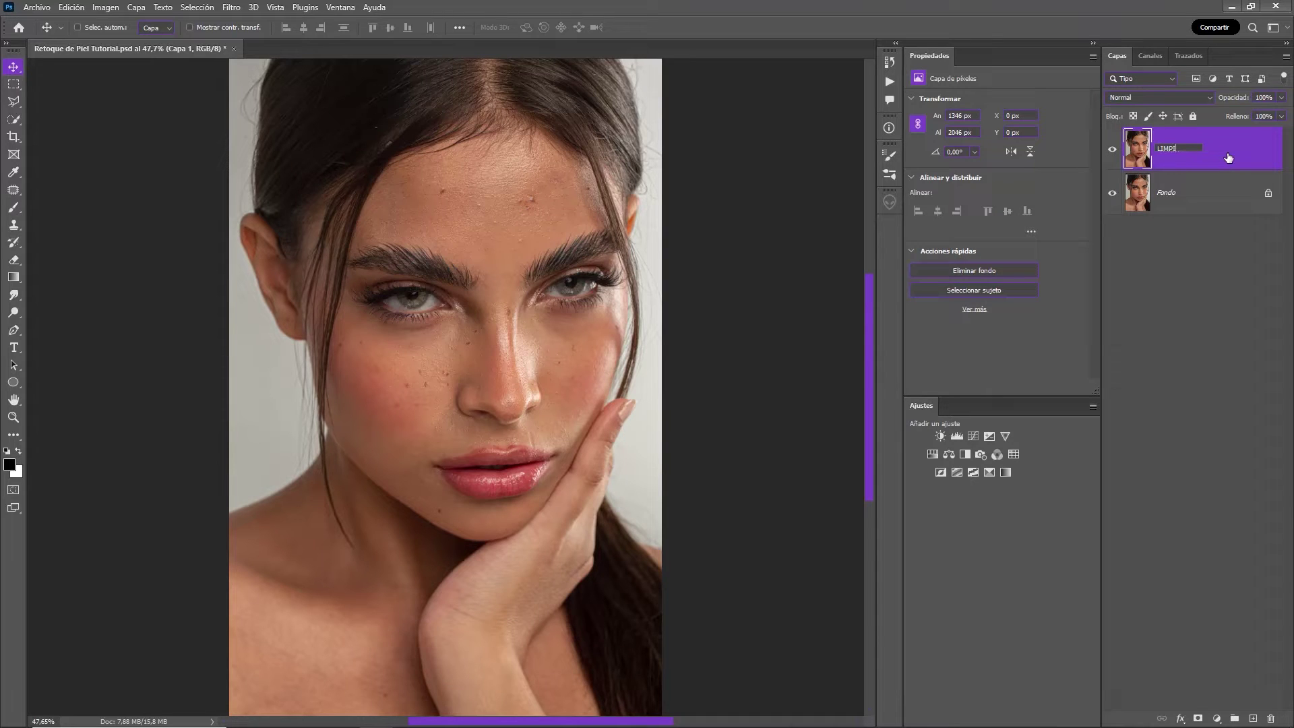
text(EZA)
key(Return)
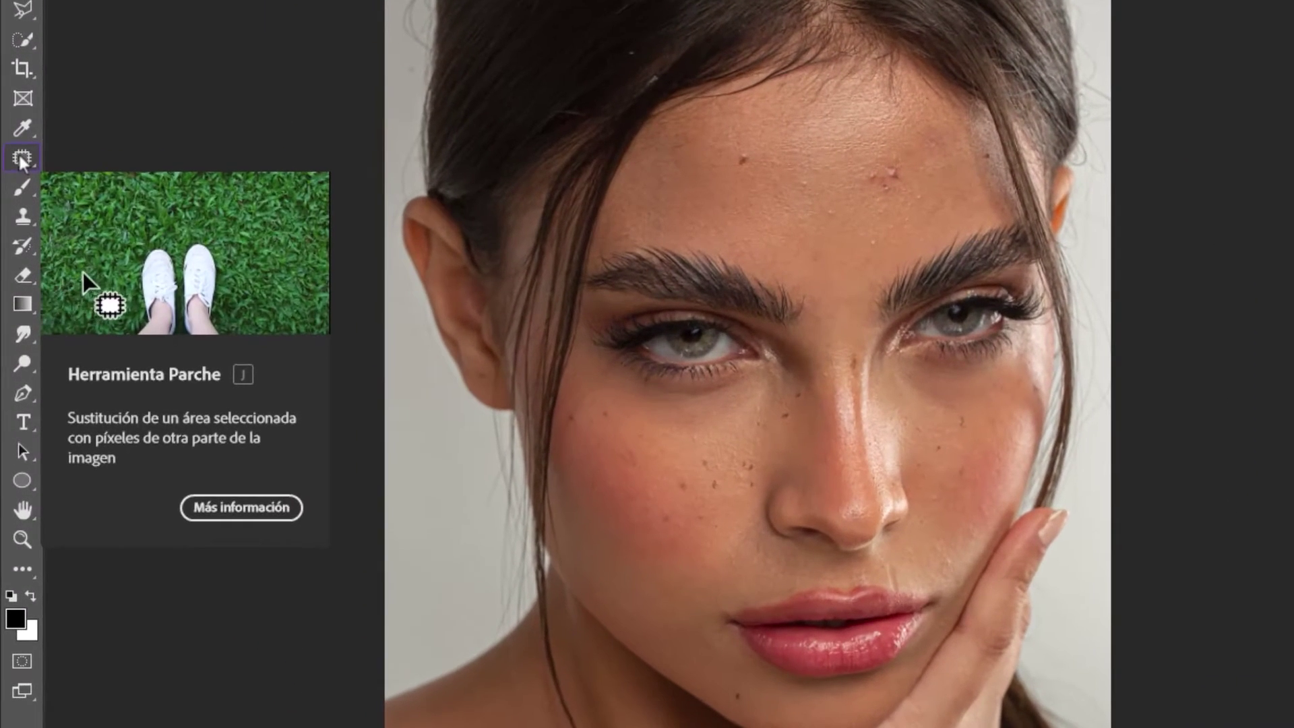
Choose the Patch tool from the healing tools group after briefly trying the Spot Healing Brush
click(22, 160)
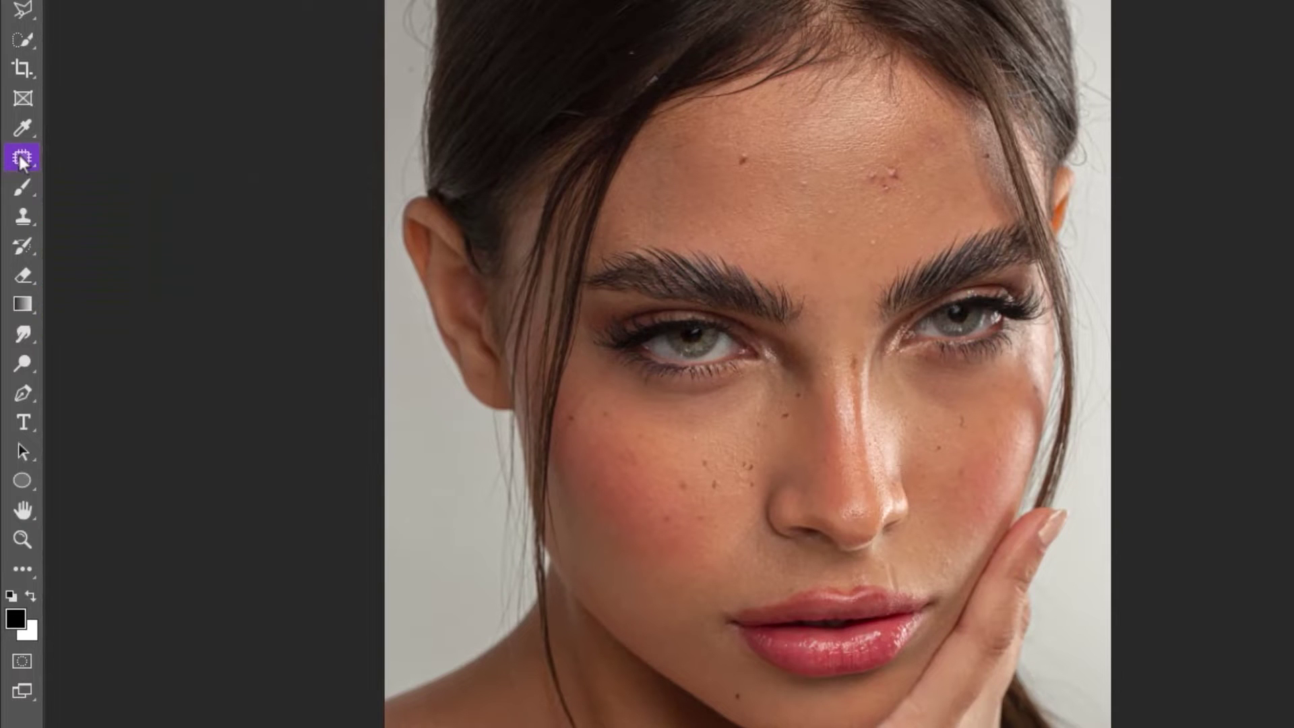
right_click(22, 160)
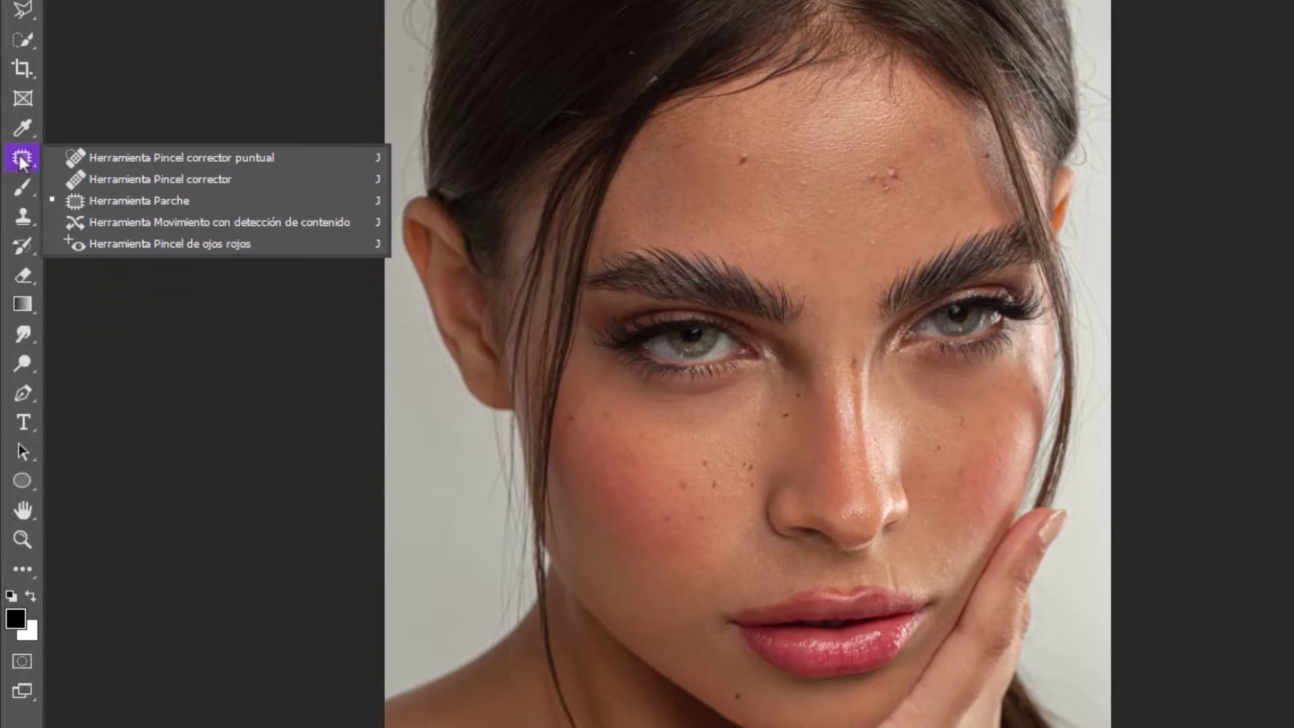
click(130, 159)
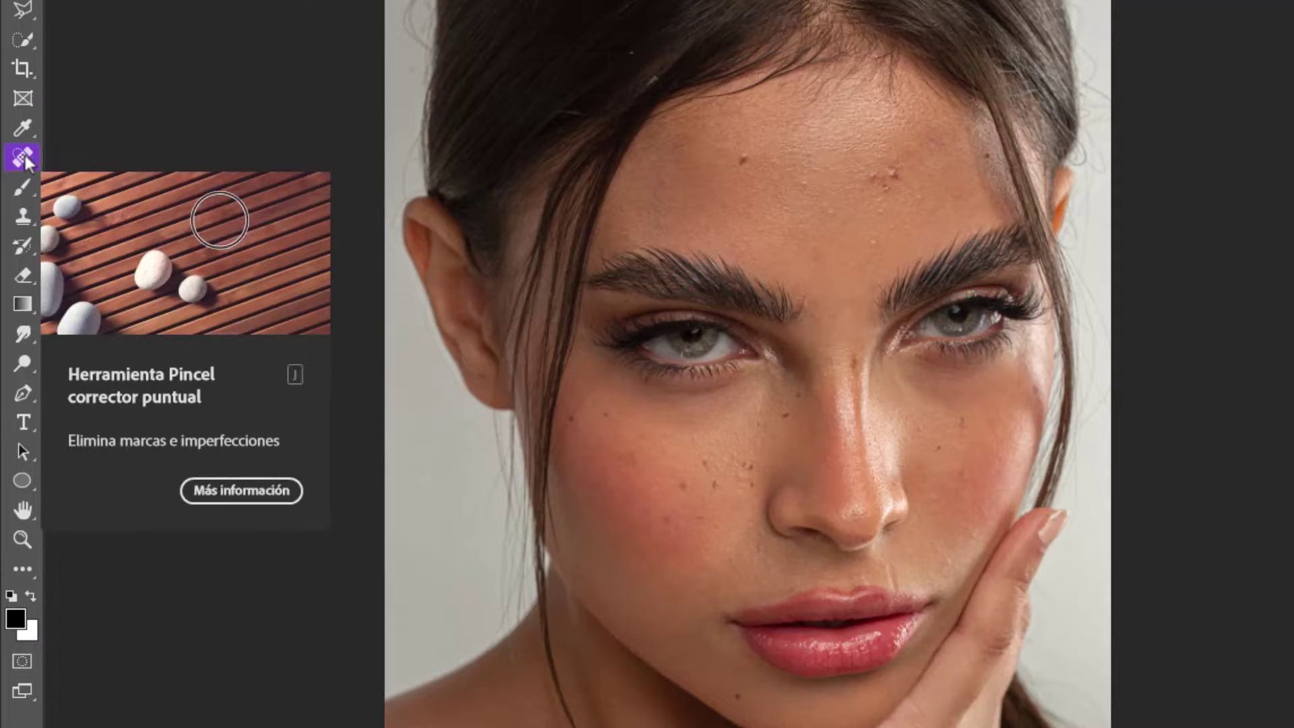
right_click(27, 162)
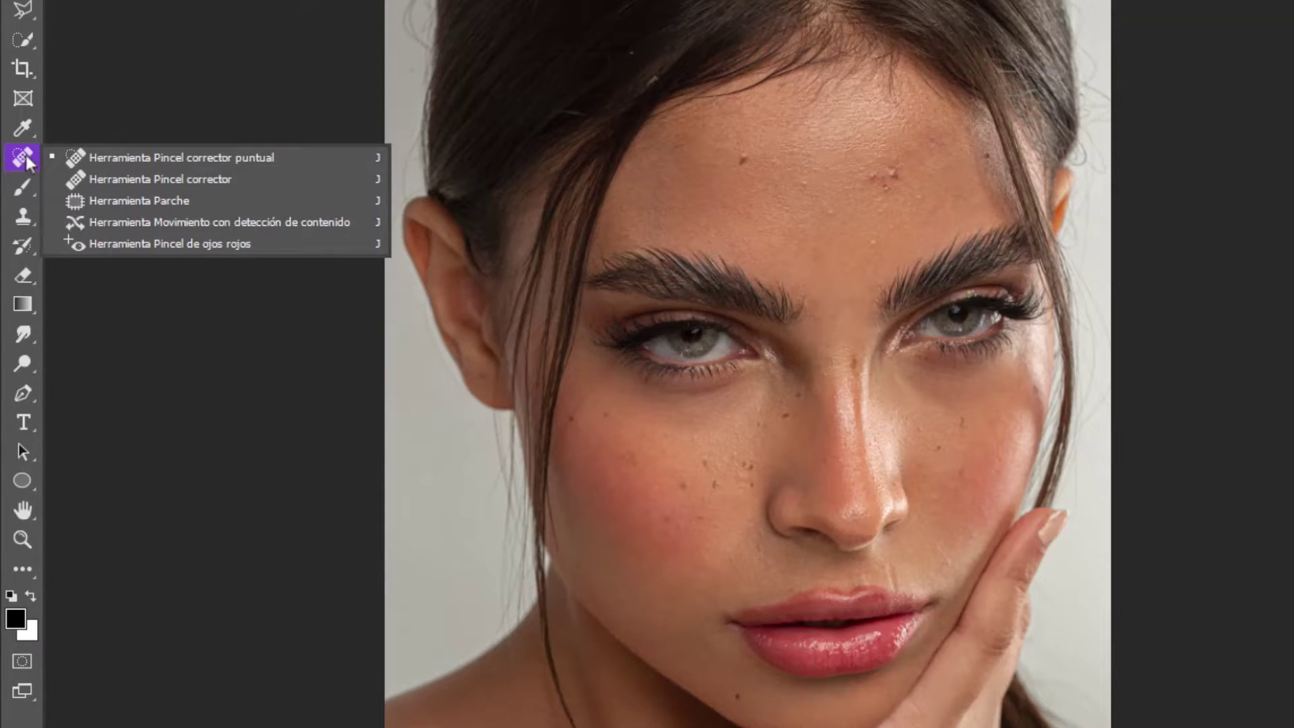
click(134, 202)
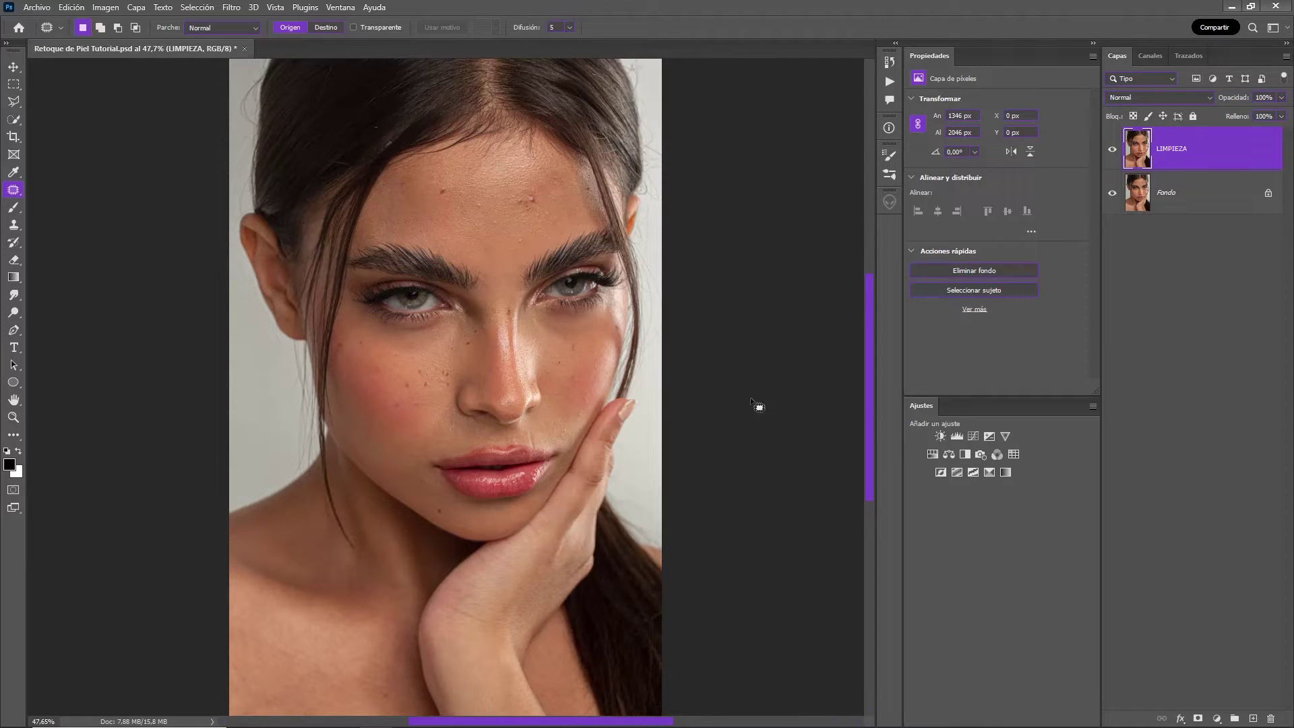
Add a Black & White adjustment layer with Reds -54 and Yellows 47, then reselect LIMPIEZA
click(965, 455)
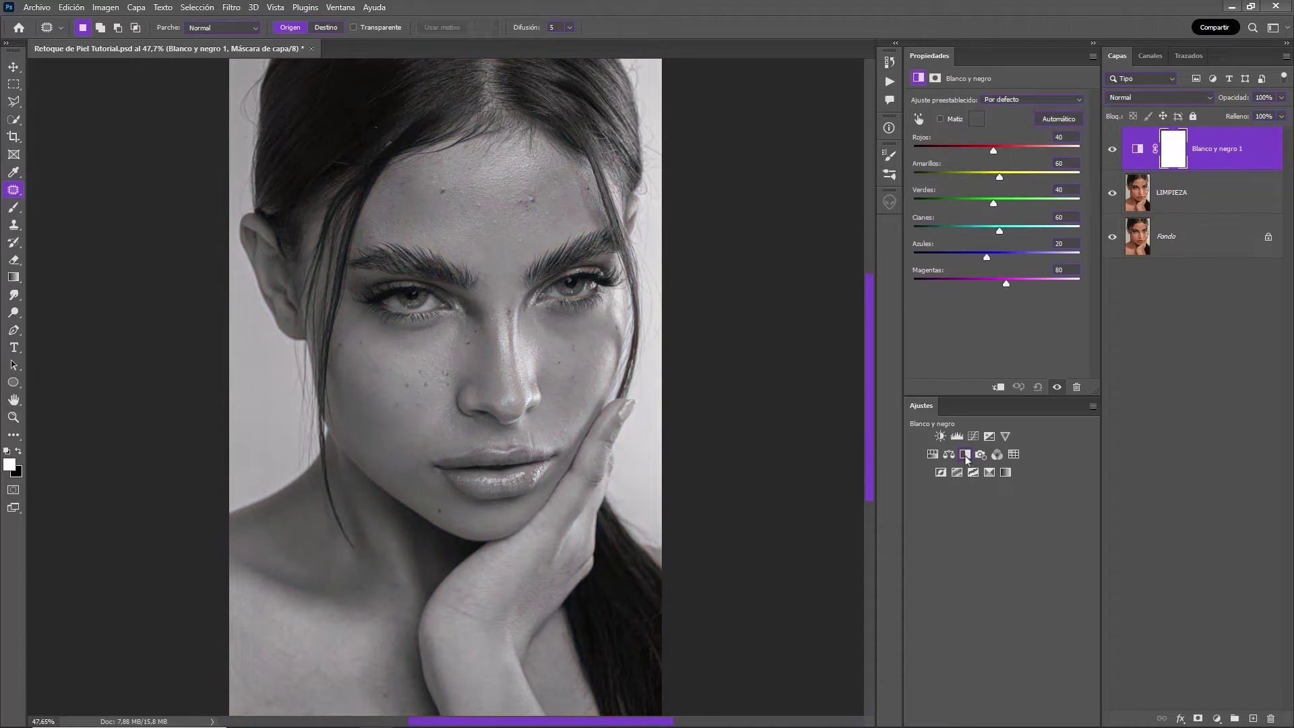
drag(995, 153, 973, 157)
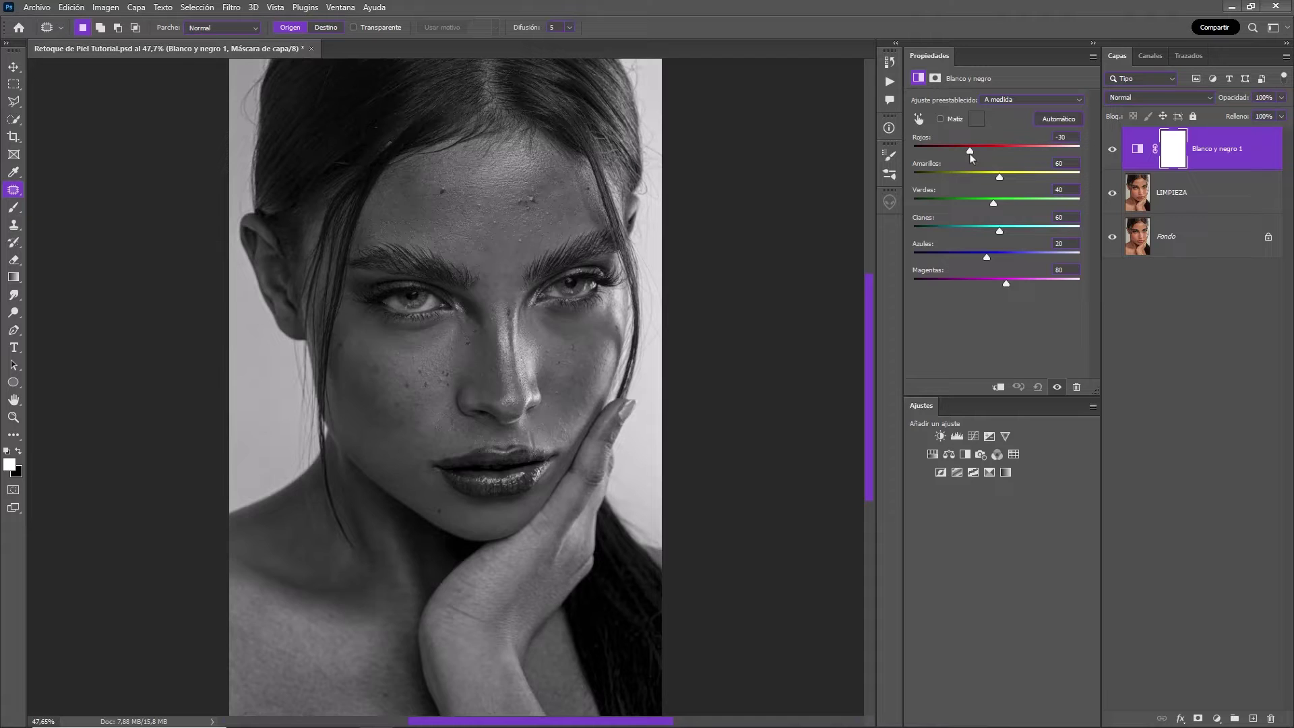
scroll(540, 239, up, 5)
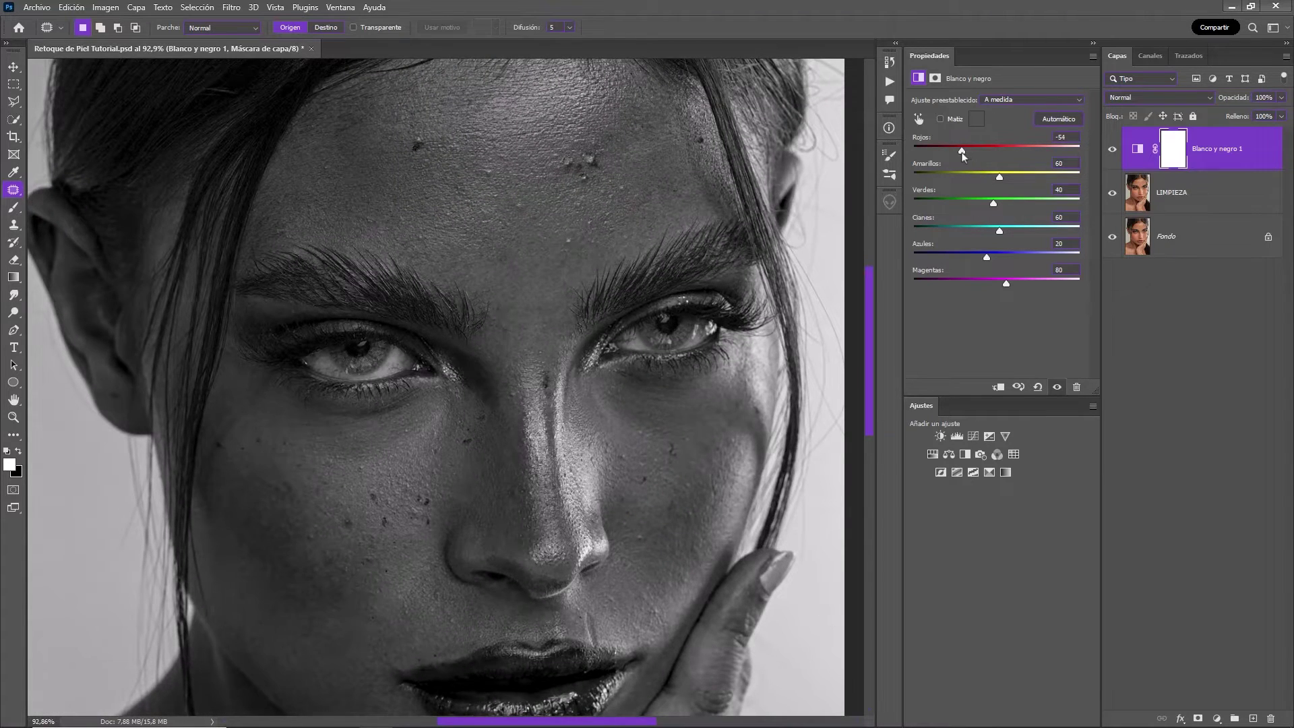
drag(999, 177, 988, 177)
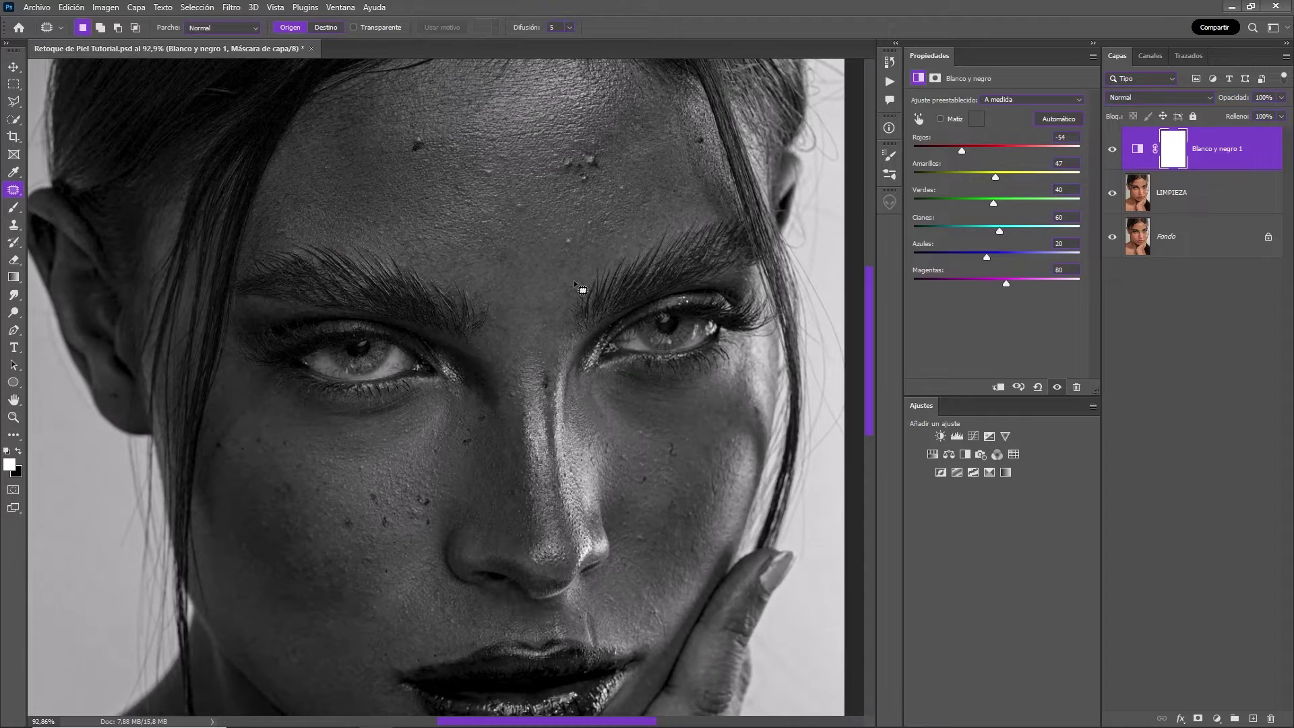
click(1112, 153)
click(1112, 153)
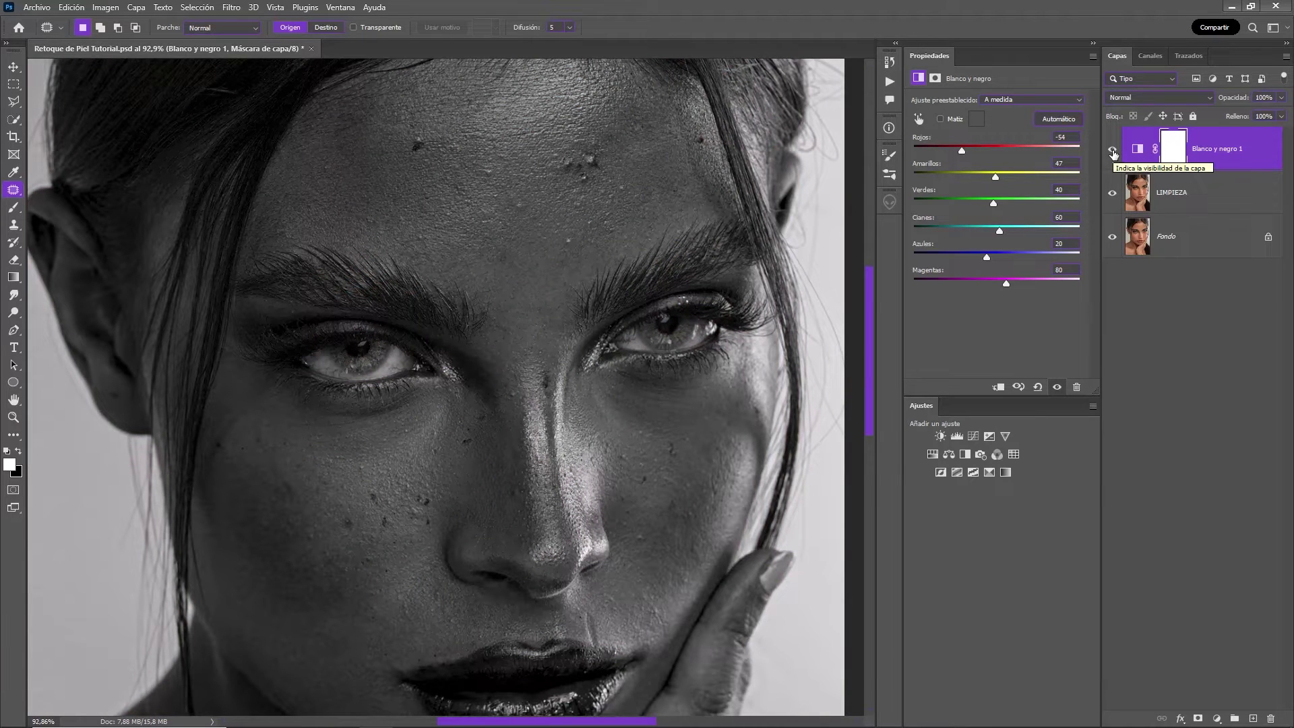
click(1214, 196)
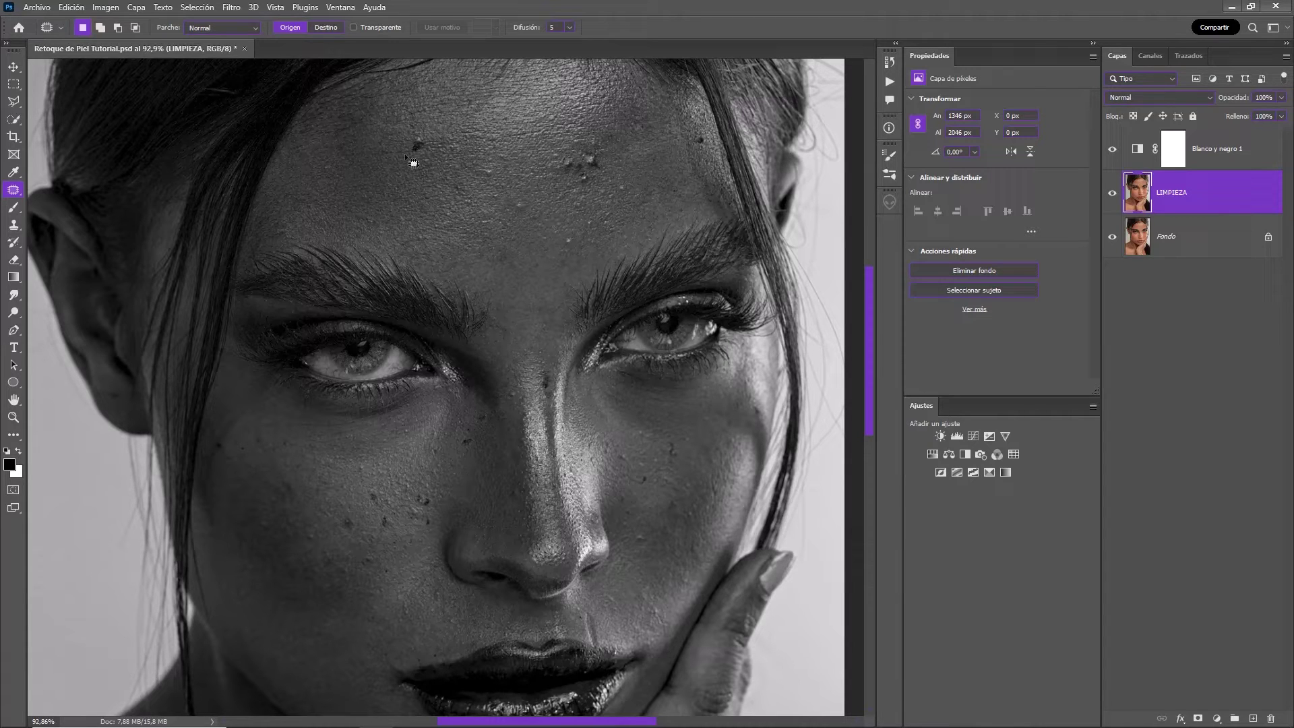
Patch the blemishes on the forehead, including the mid-forehead bump cluster, with clean skin
drag(415, 133, 424, 196)
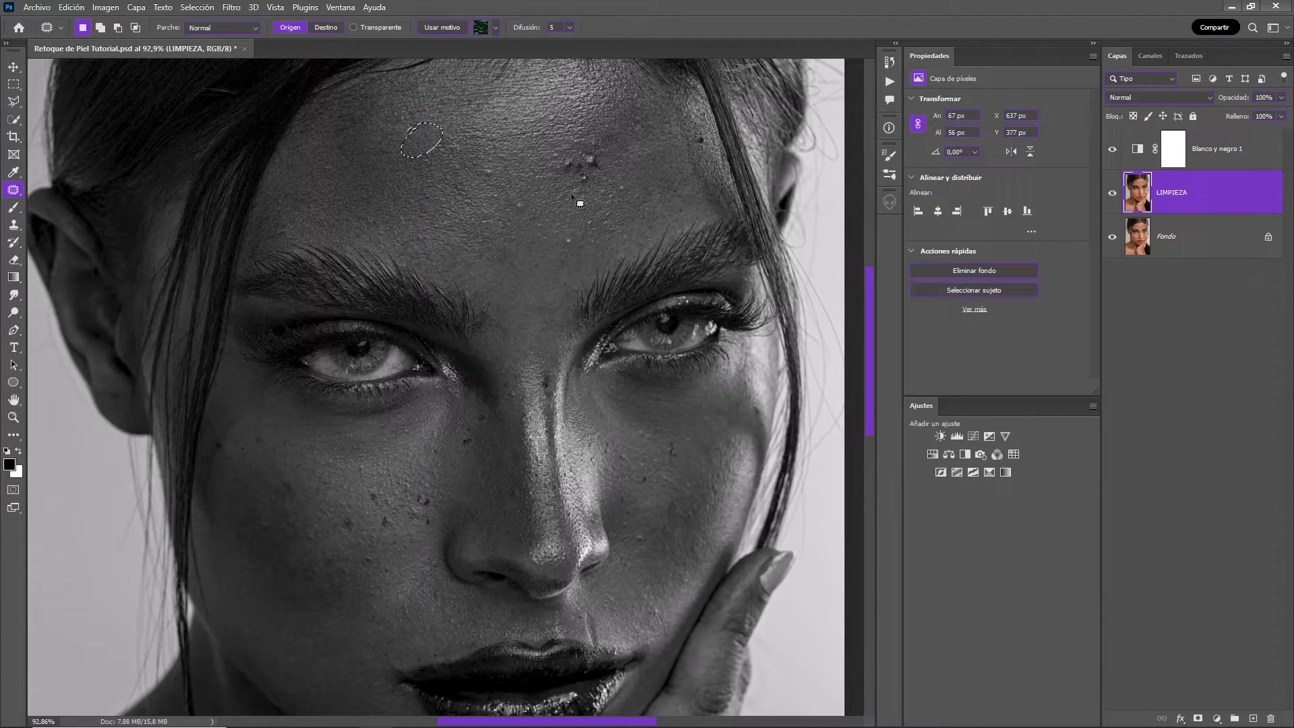
key(ctrl+d)
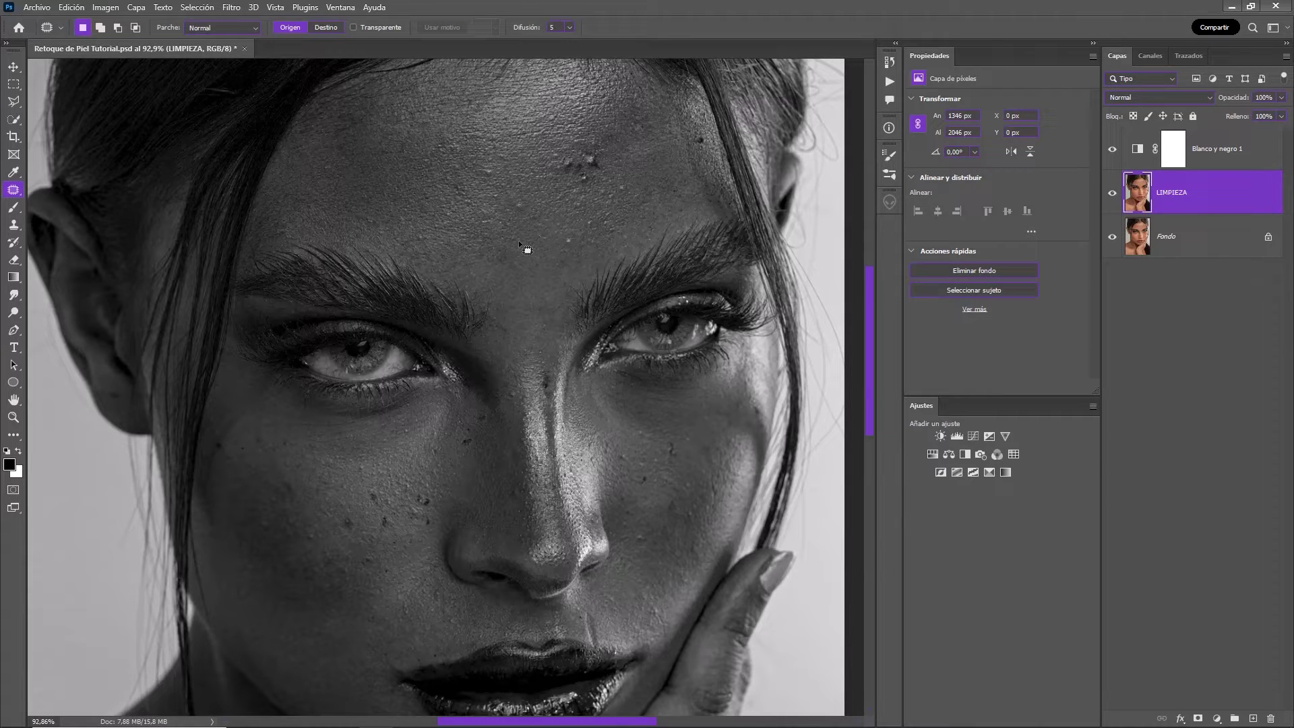
scroll(527, 249, up, 3)
scroll(527, 249, up, 2)
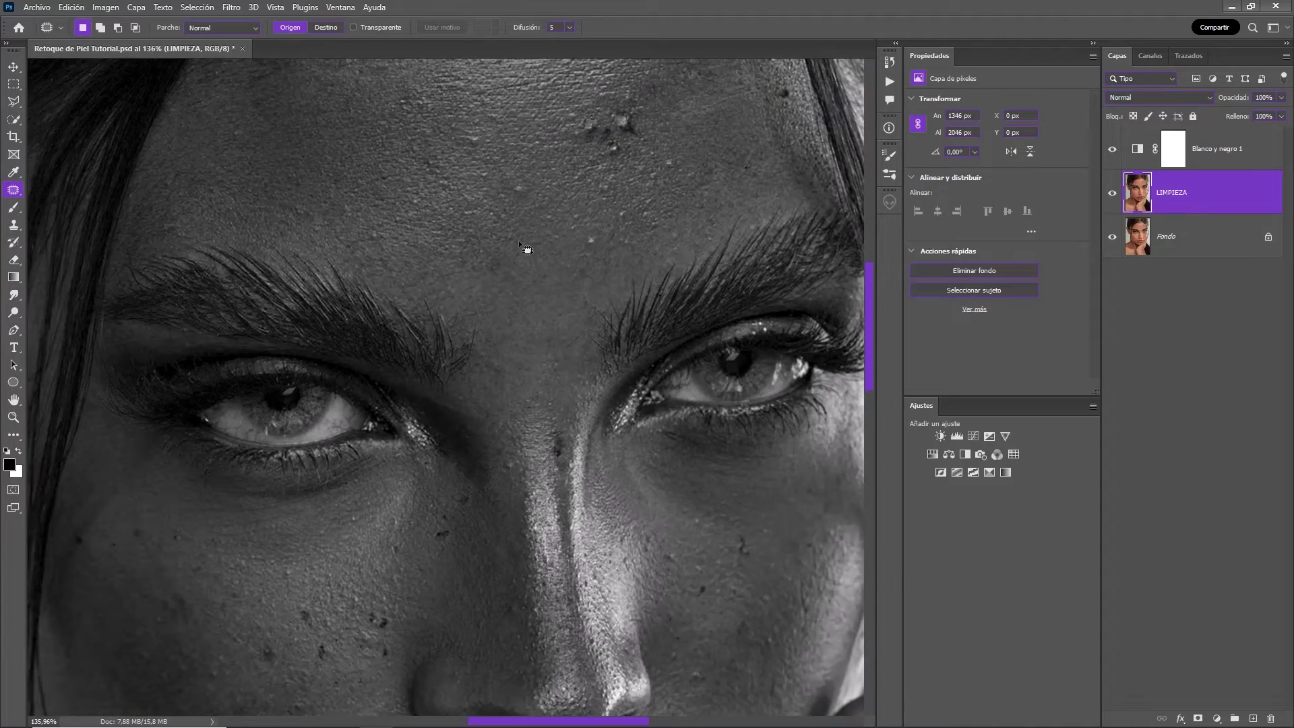
drag(527, 250, 526, 420)
mouse_move(664, 280)
mouse_down()
mouse_move(650, 312)
mouse_move(661, 291)
mouse_up()
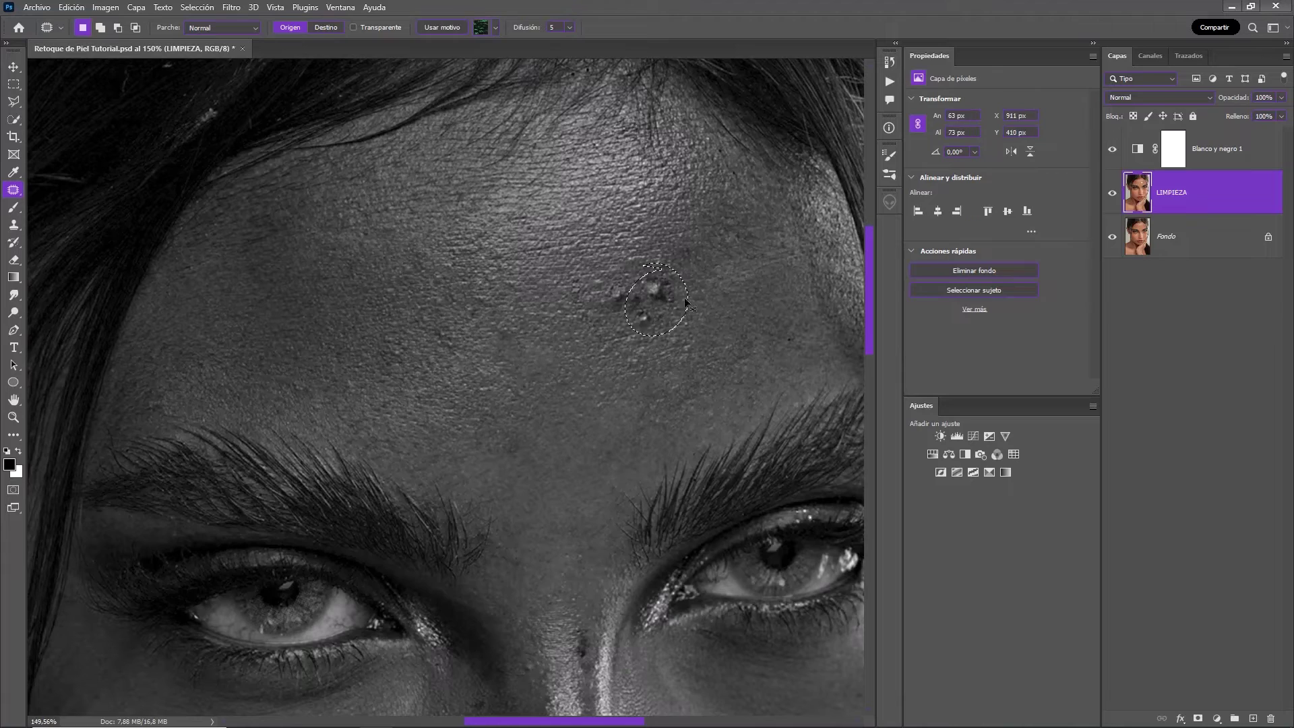
scroll(661, 291, down, 5)
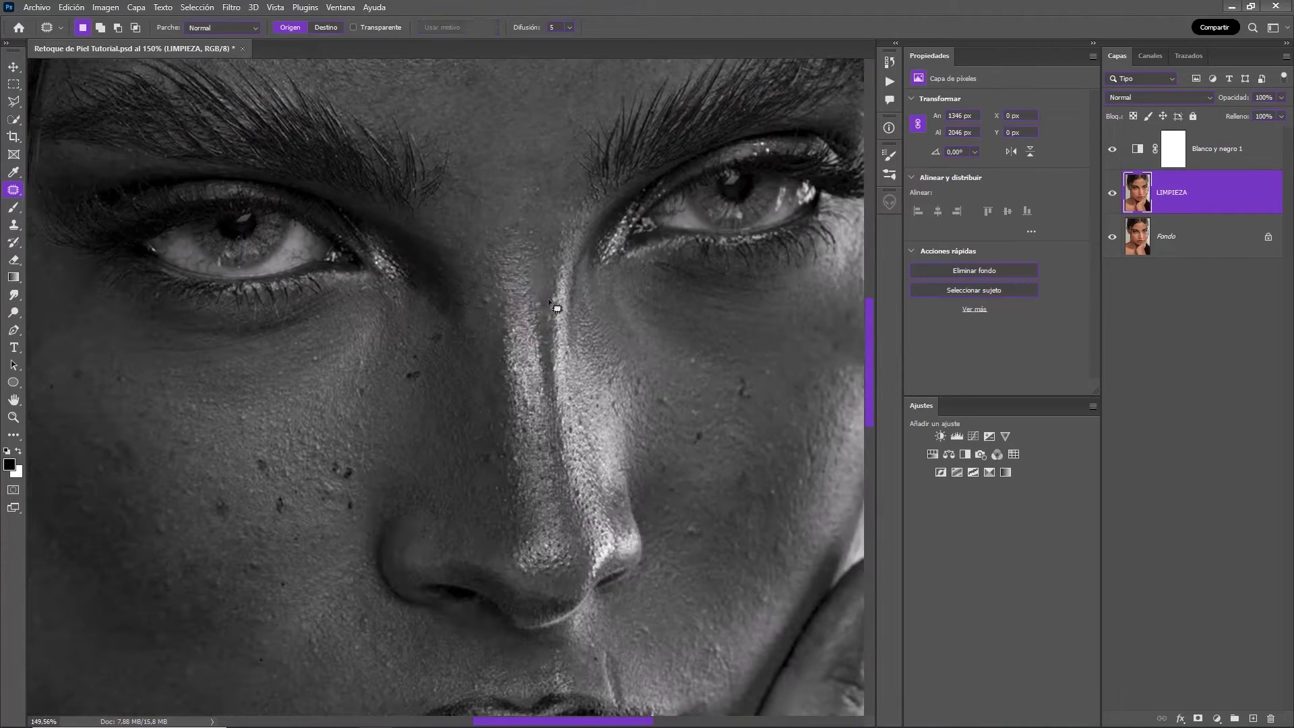
drag(561, 378, 591, 422)
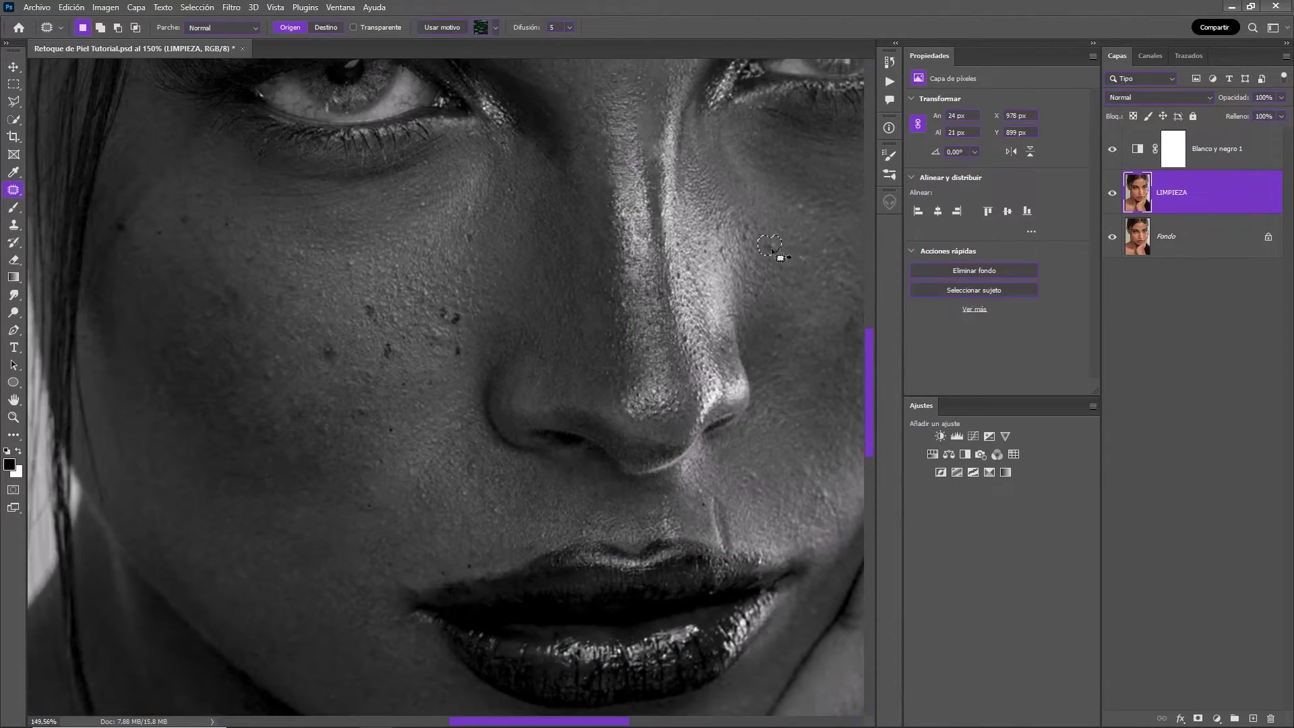
Patch the spots beside the nose, above the lip, near the lips and at the right lip corner
drag(448, 287, 458, 294)
scroll(332, 254, left, 5)
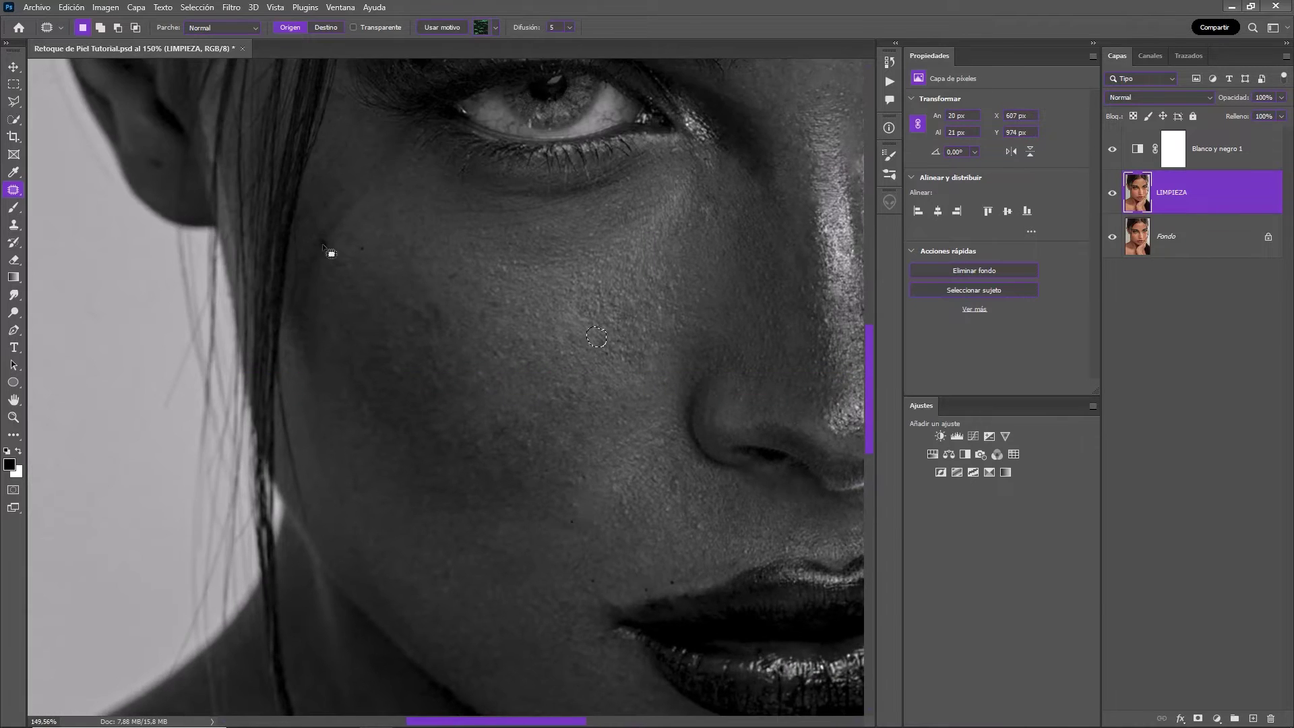
scroll(567, 373, down, 8)
drag(458, 352, 456, 348)
scroll(455, 347, down, 3)
drag(540, 507, 556, 515)
scroll(674, 471, up, 3)
drag(708, 431, 734, 440)
key(ctrl+d)
scroll(736, 444, up, 3)
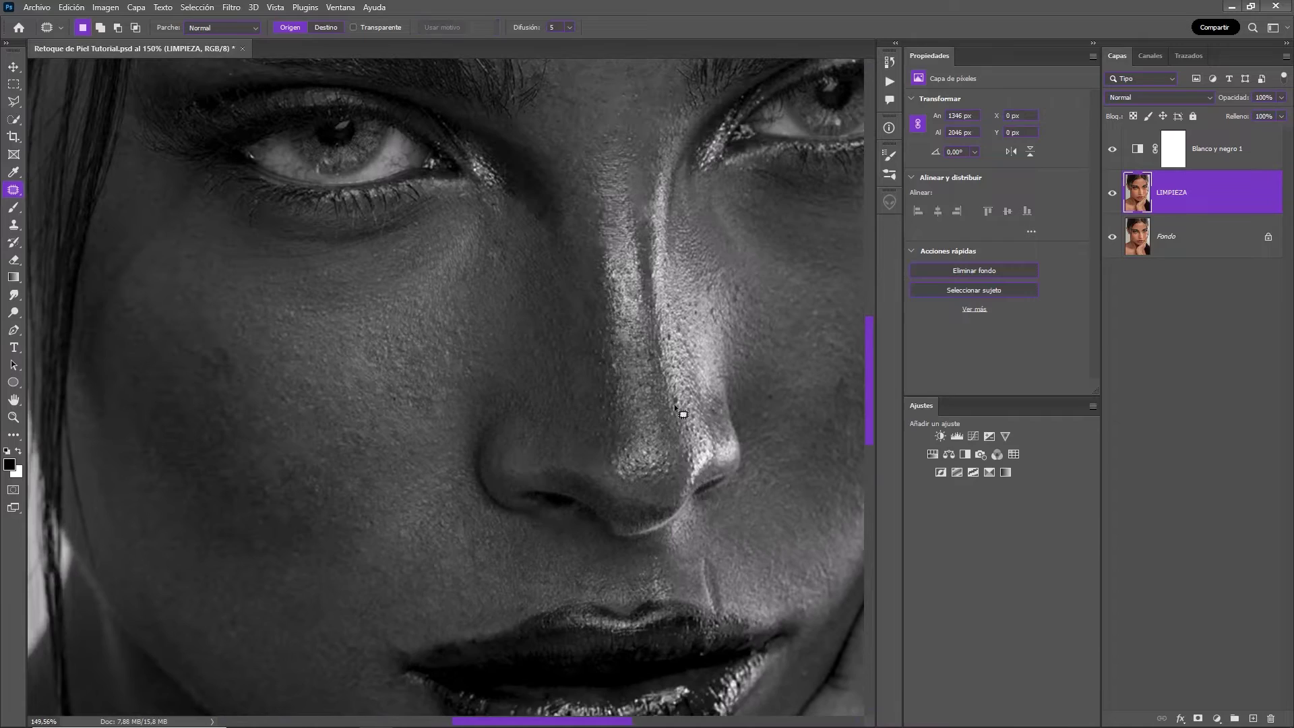
key(ctrl+0)
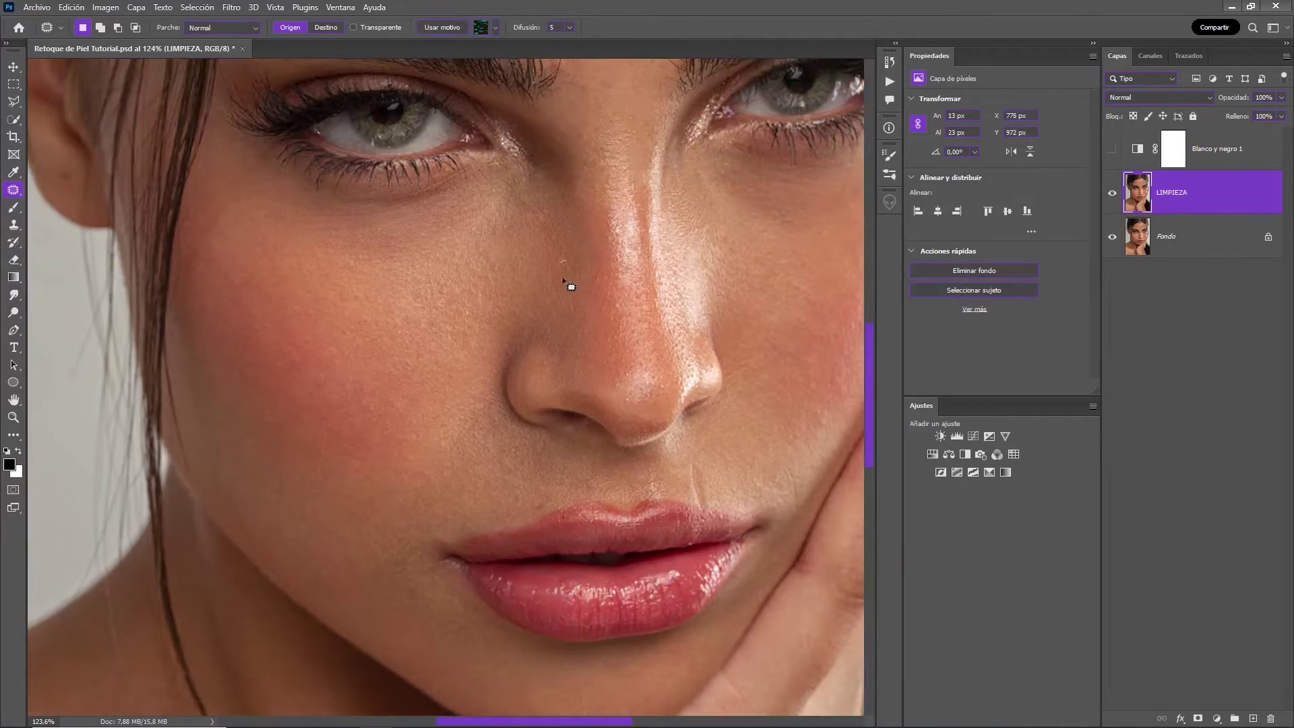
Deselect the last patch, switch to the Move tool, and compare LIMPIEZA against the original skin
key(ctrl+0)
click(1113, 149)
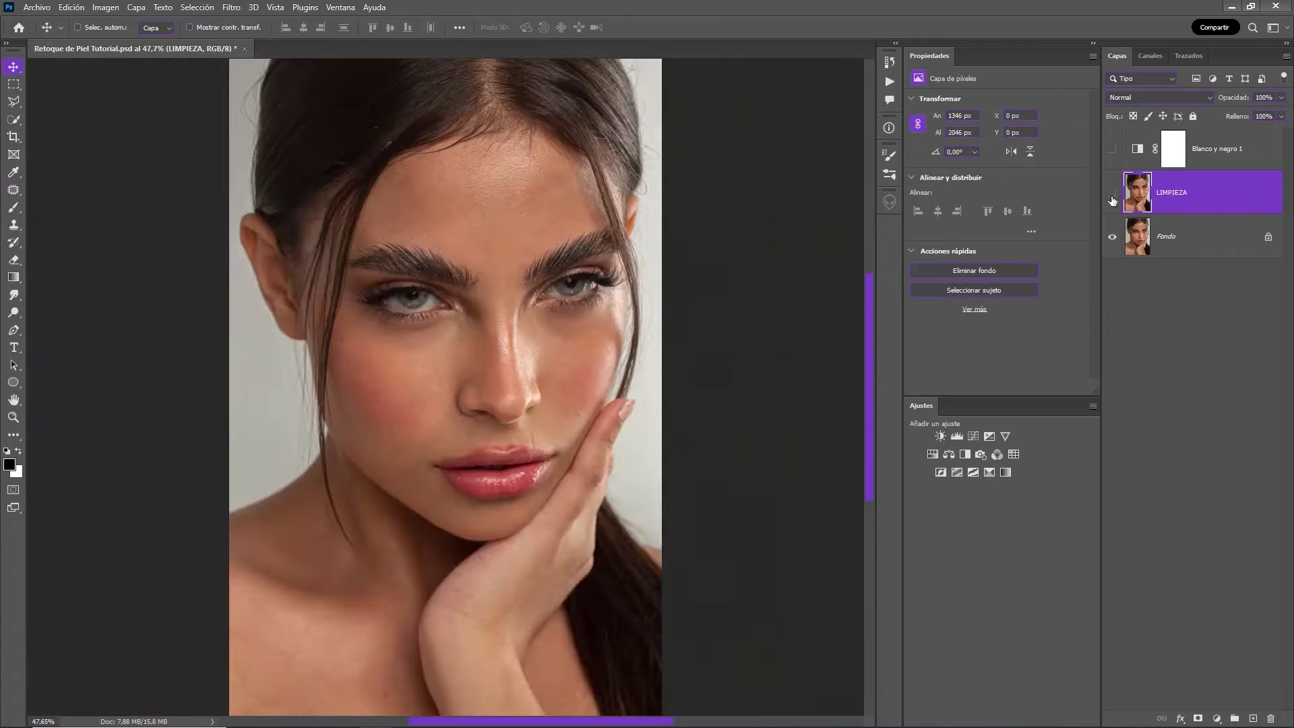
key(ctrl+d)
key(ctrl+0)
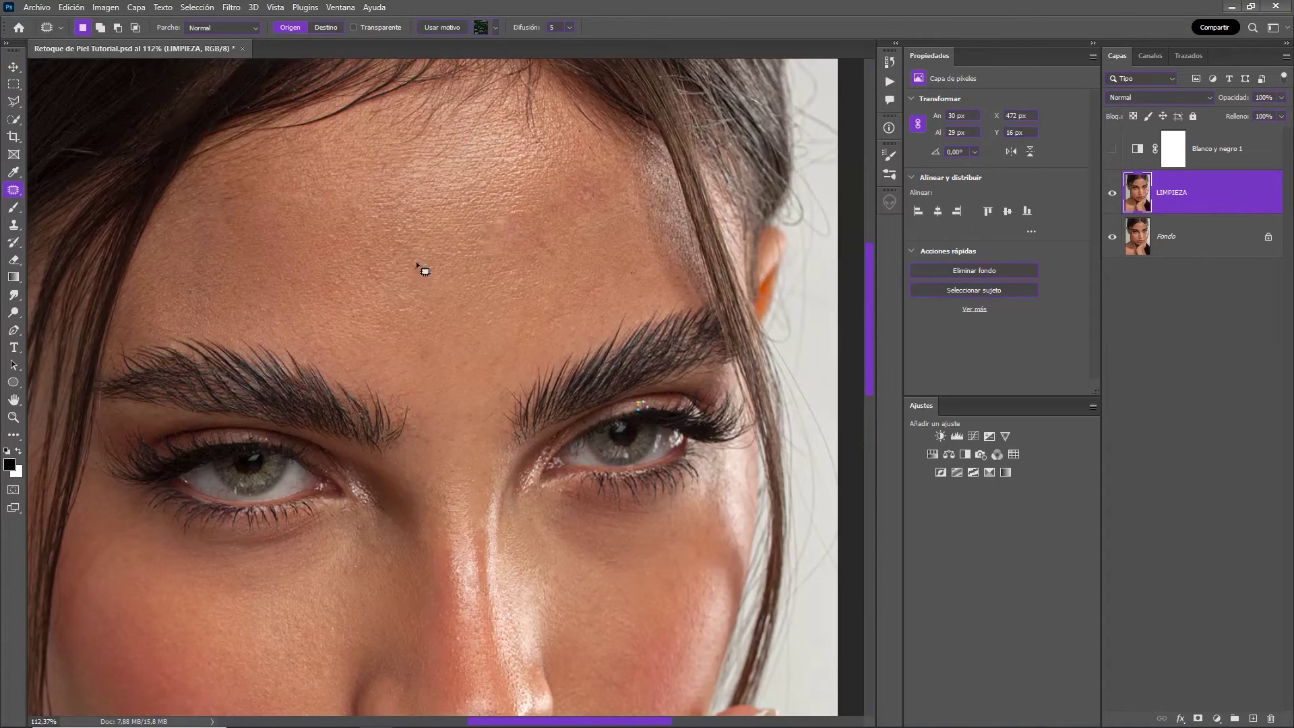
key(v)
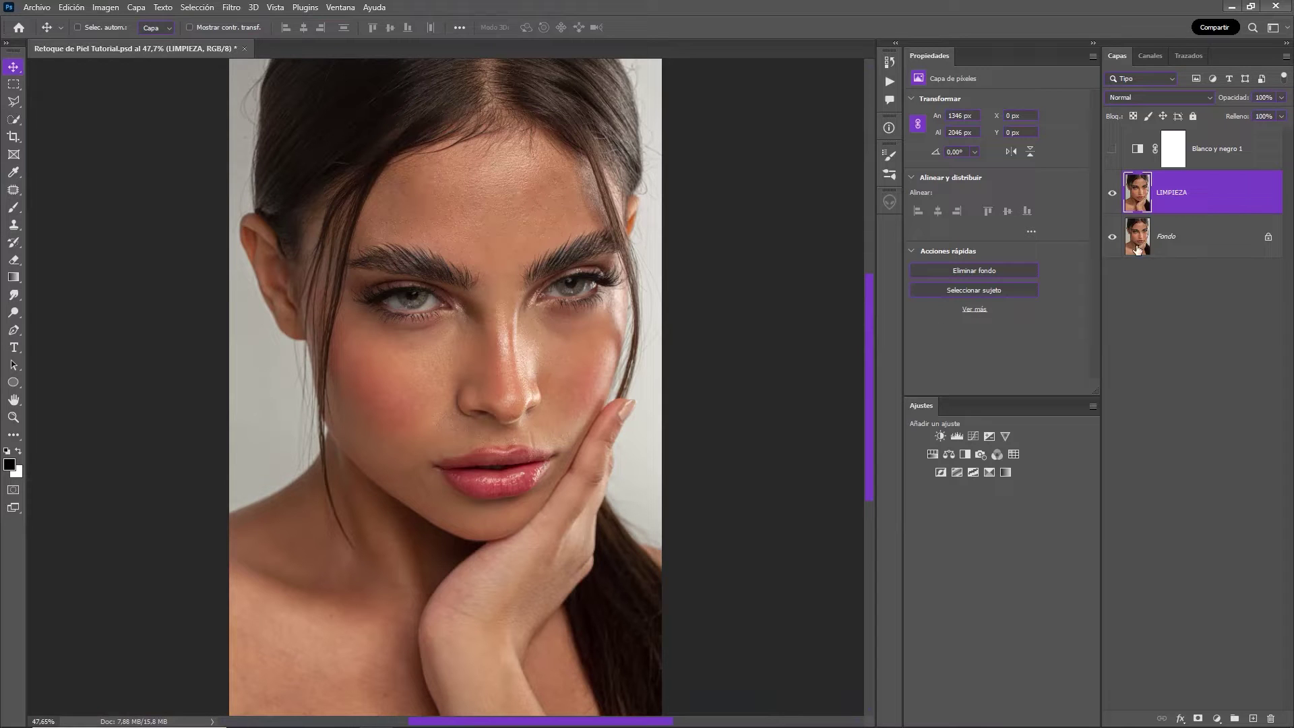
click(1113, 194)
click(1113, 195)
Delete the 'Blanco y negro 1' adjustment layer by dragging it to the trash
scroll(512, 340, up, 1)
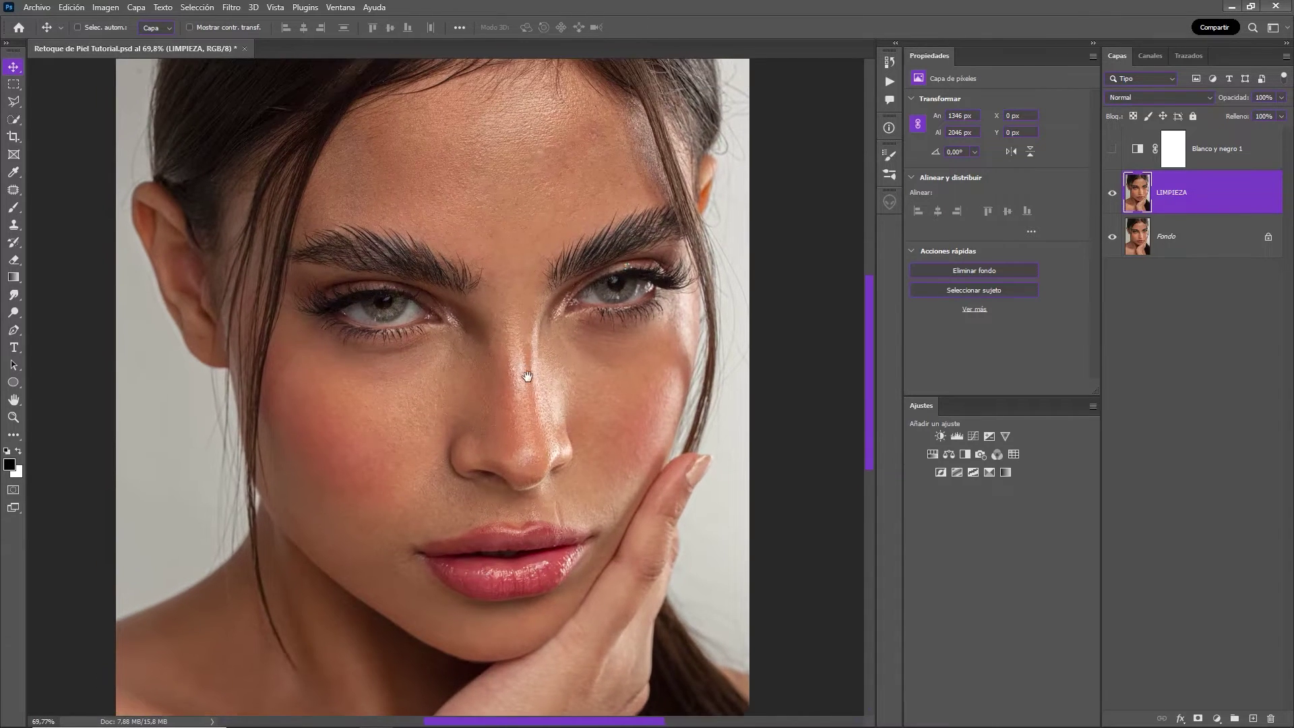
scroll(520, 374, up, 1)
drag(1248, 153, 1270, 718)
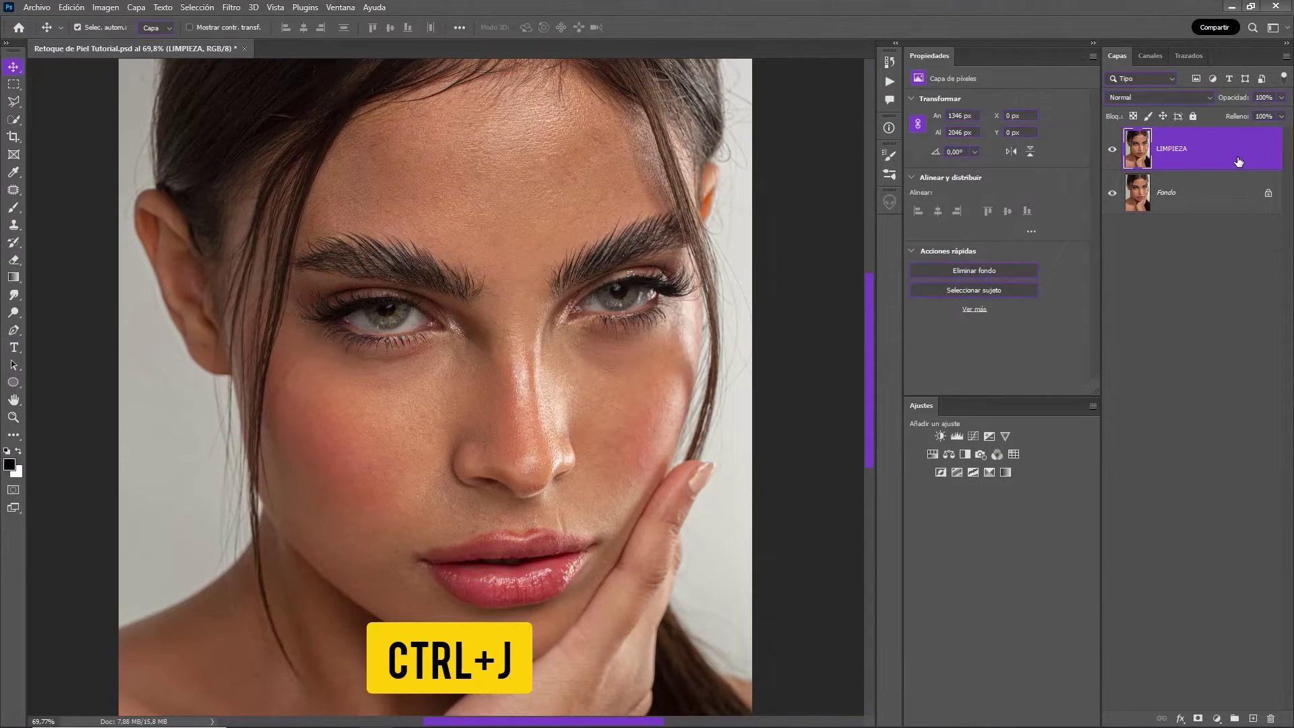
Duplicate LIMPIEZA into a new layer named PIEL
key(ctrl+j)
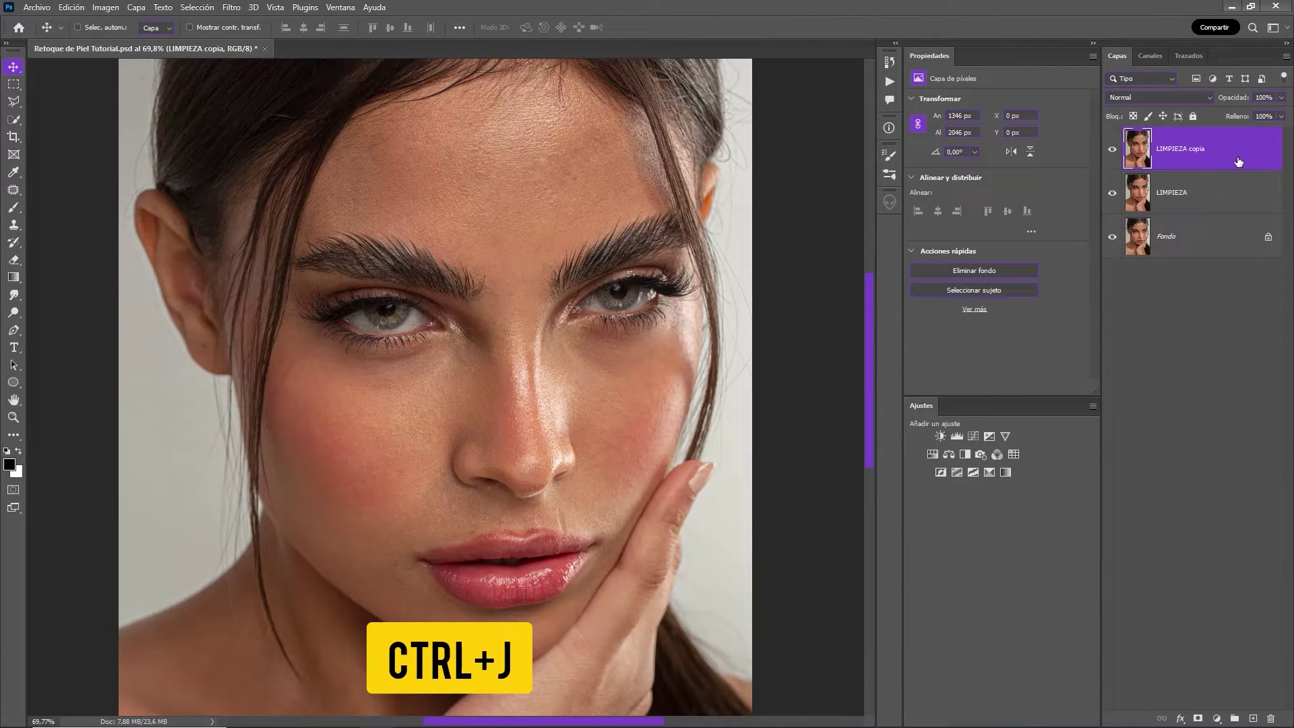
double_click(1238, 151)
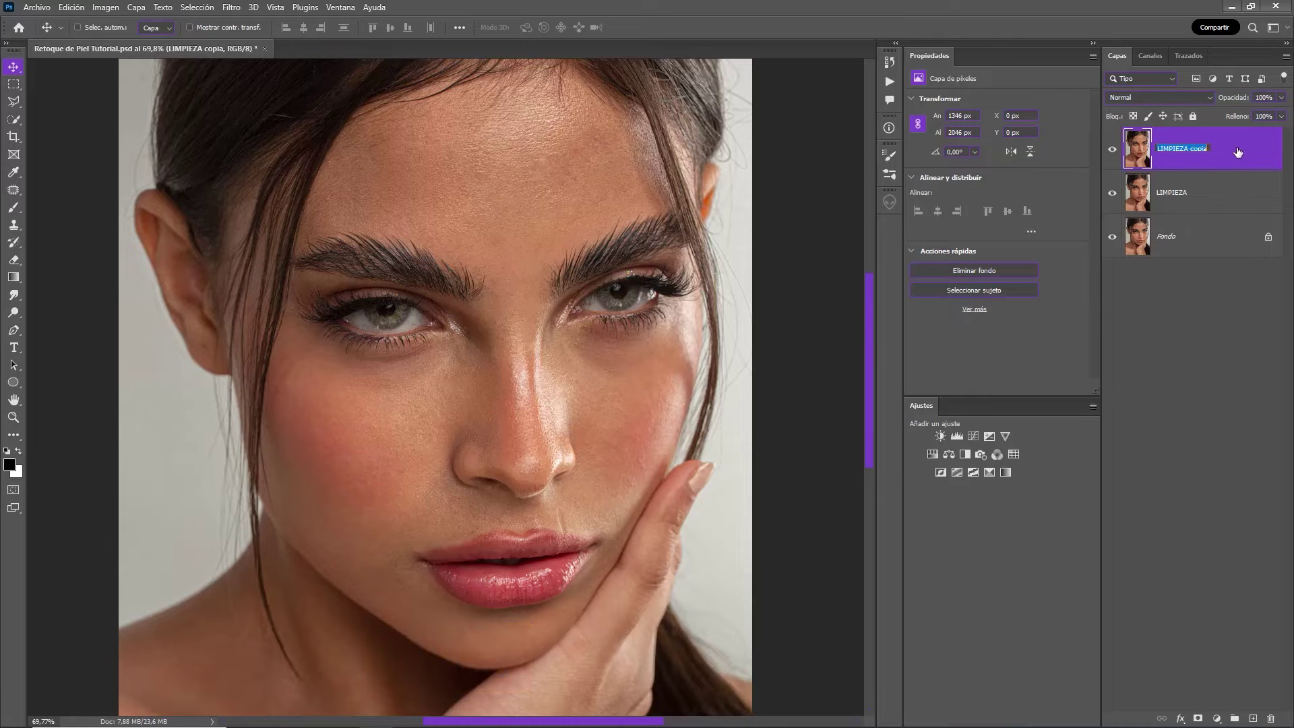
text(PIEL)
key(Return)
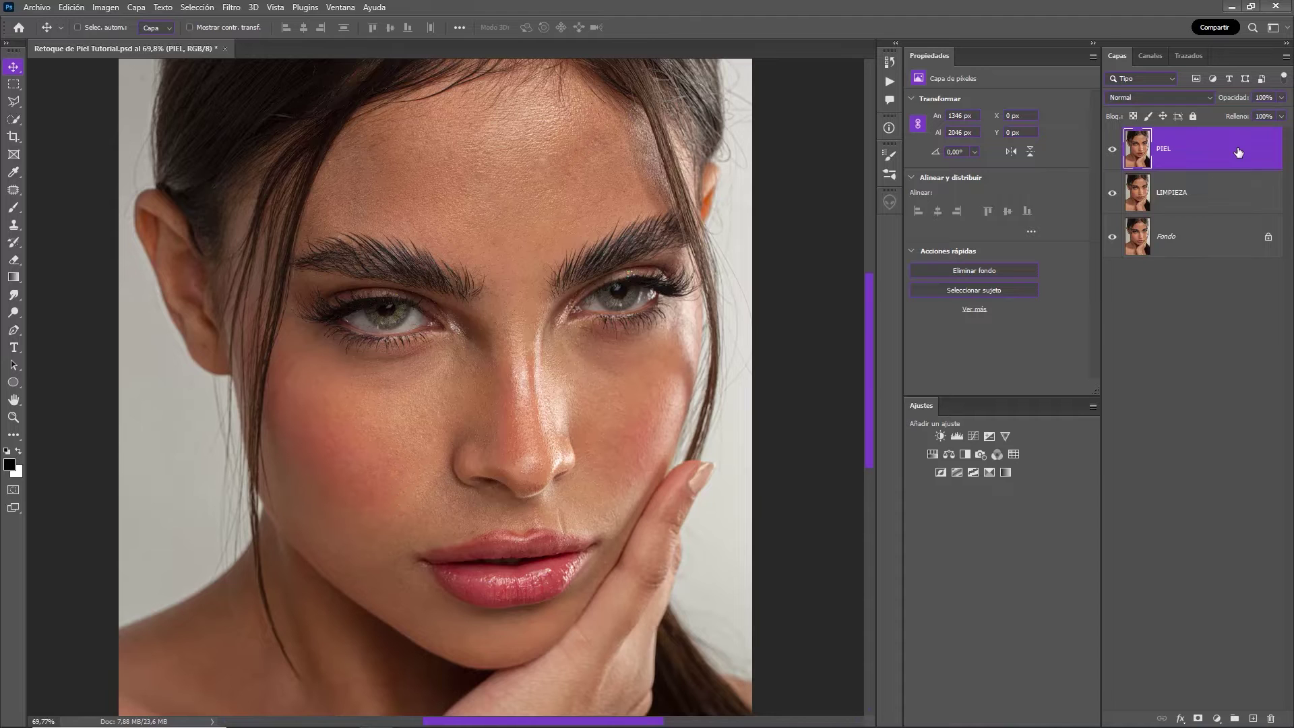
Convert PIEL into a smart object and invert its colours
key(ctrl+0)
right_click(1198, 153)
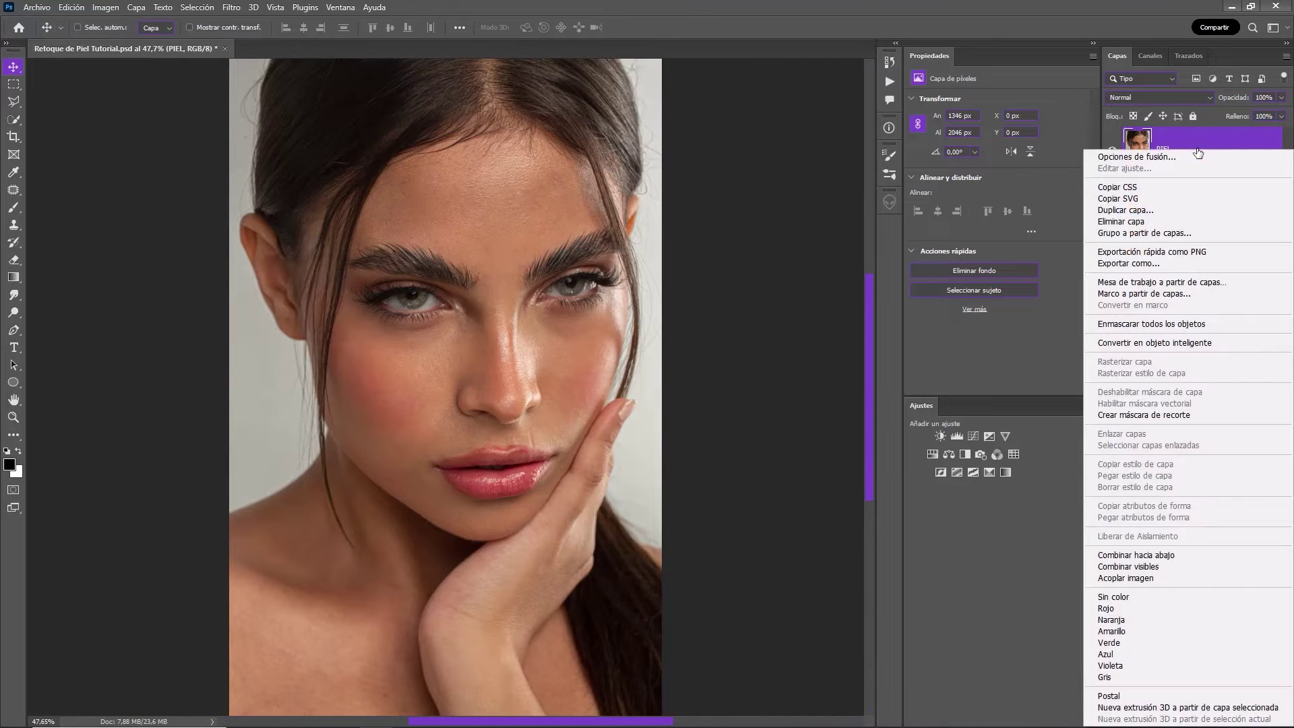
click(1225, 346)
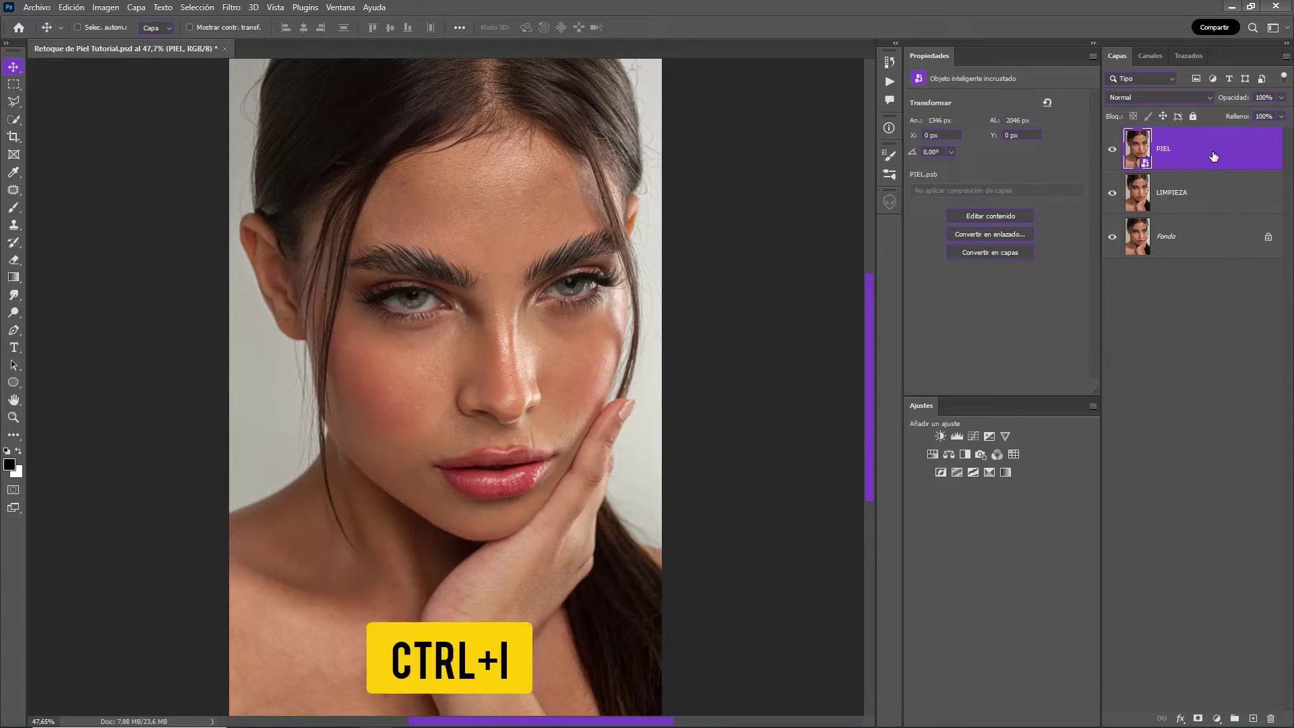
key(ctrl+i)
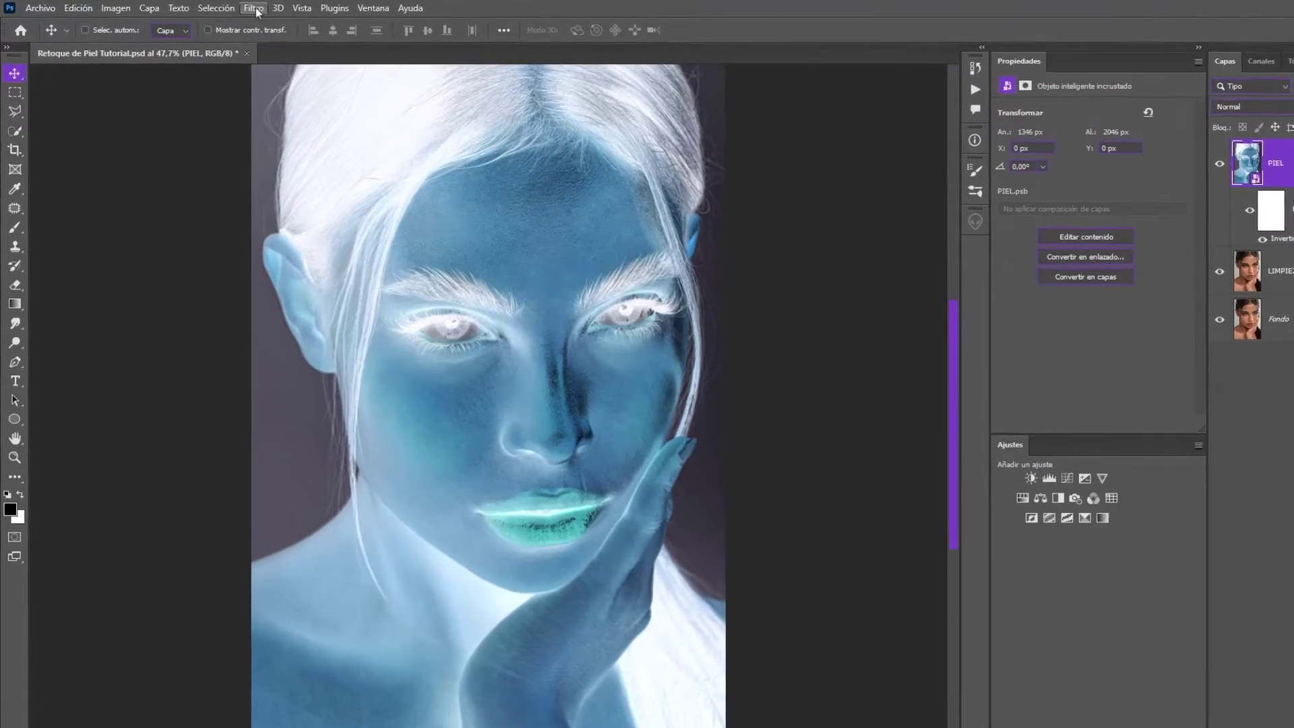
Run Filtro > Otro > Paso alto on PIEL with Radio set to 20
click(231, 7)
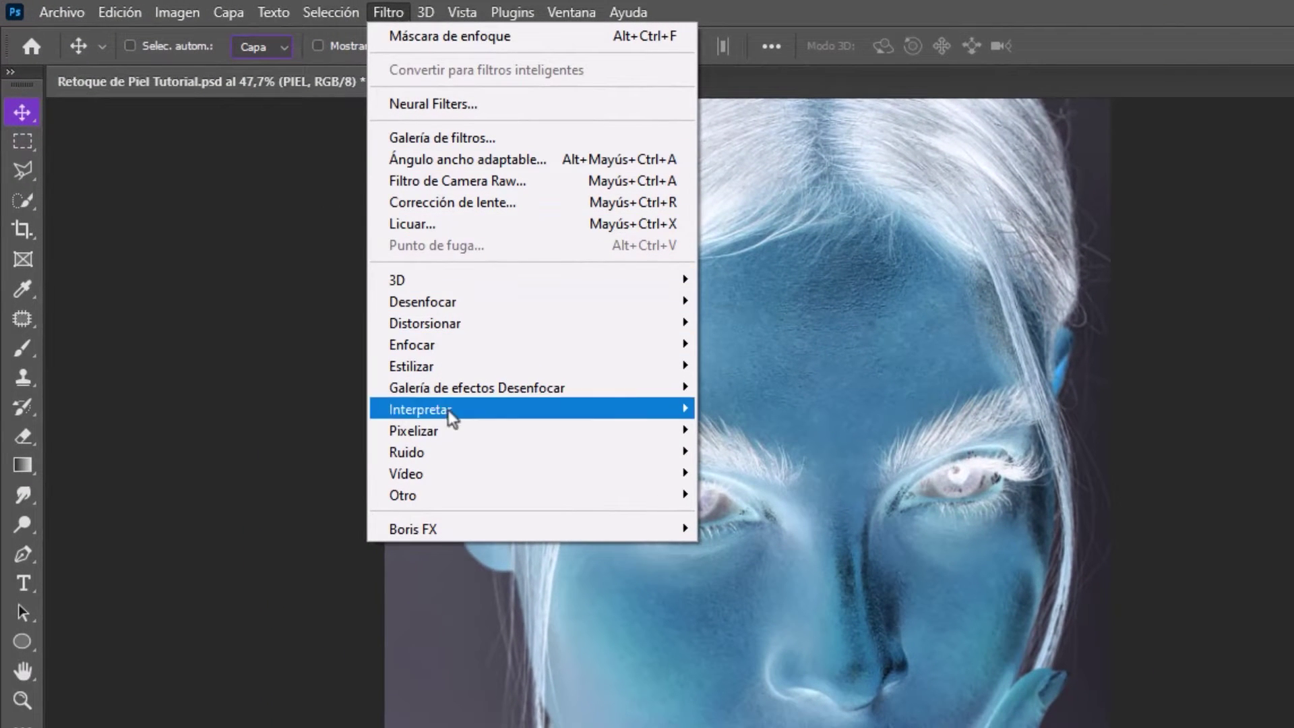
mouse_move(531, 495)
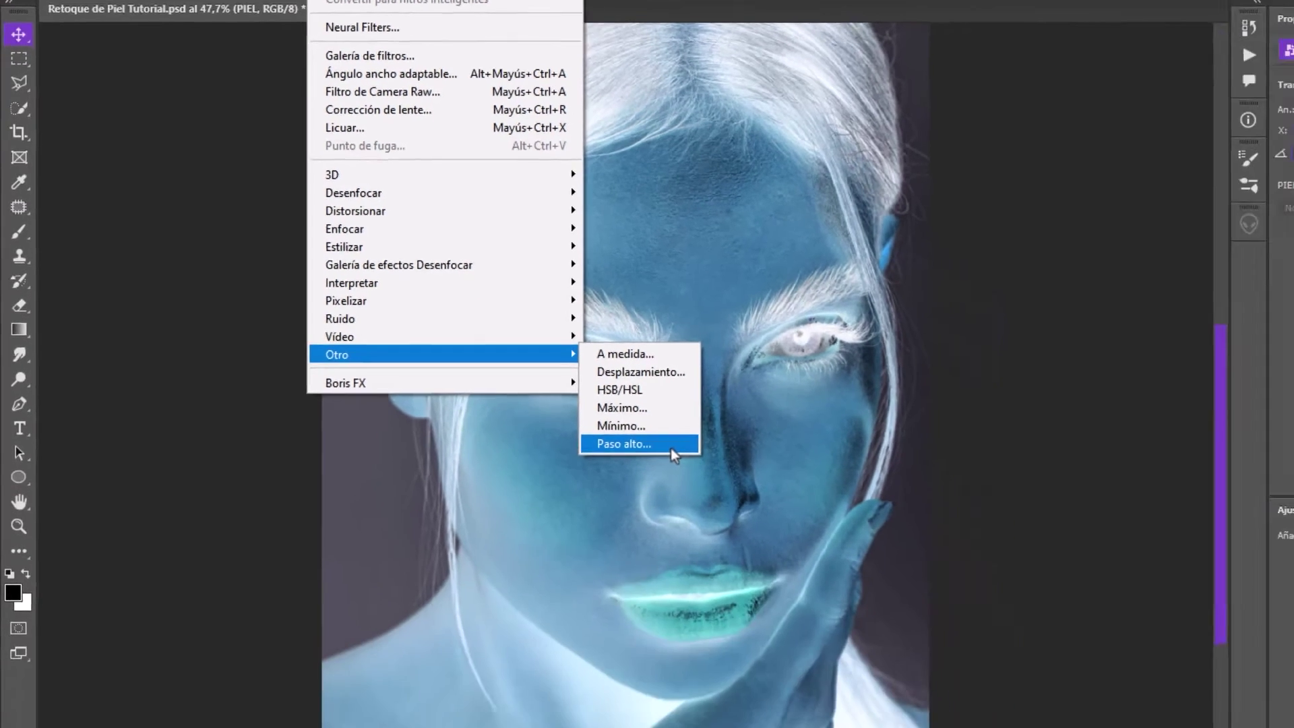
click(802, 607)
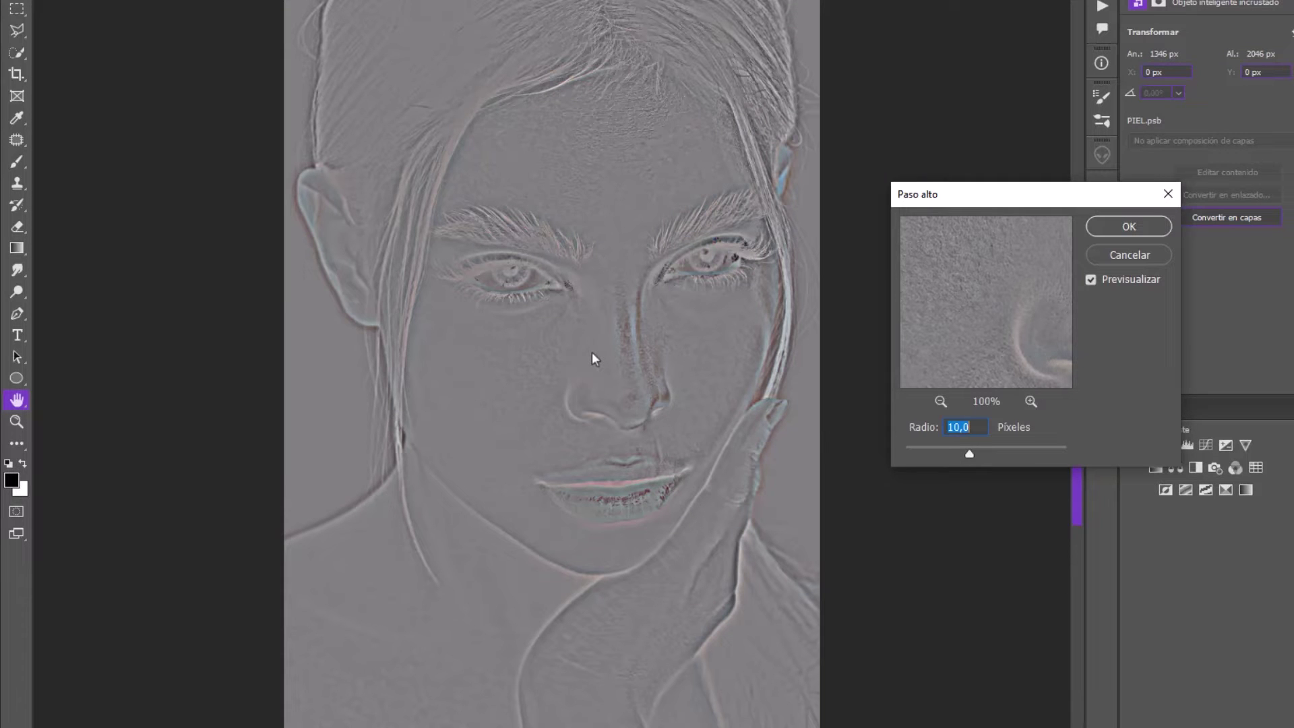
text(20)
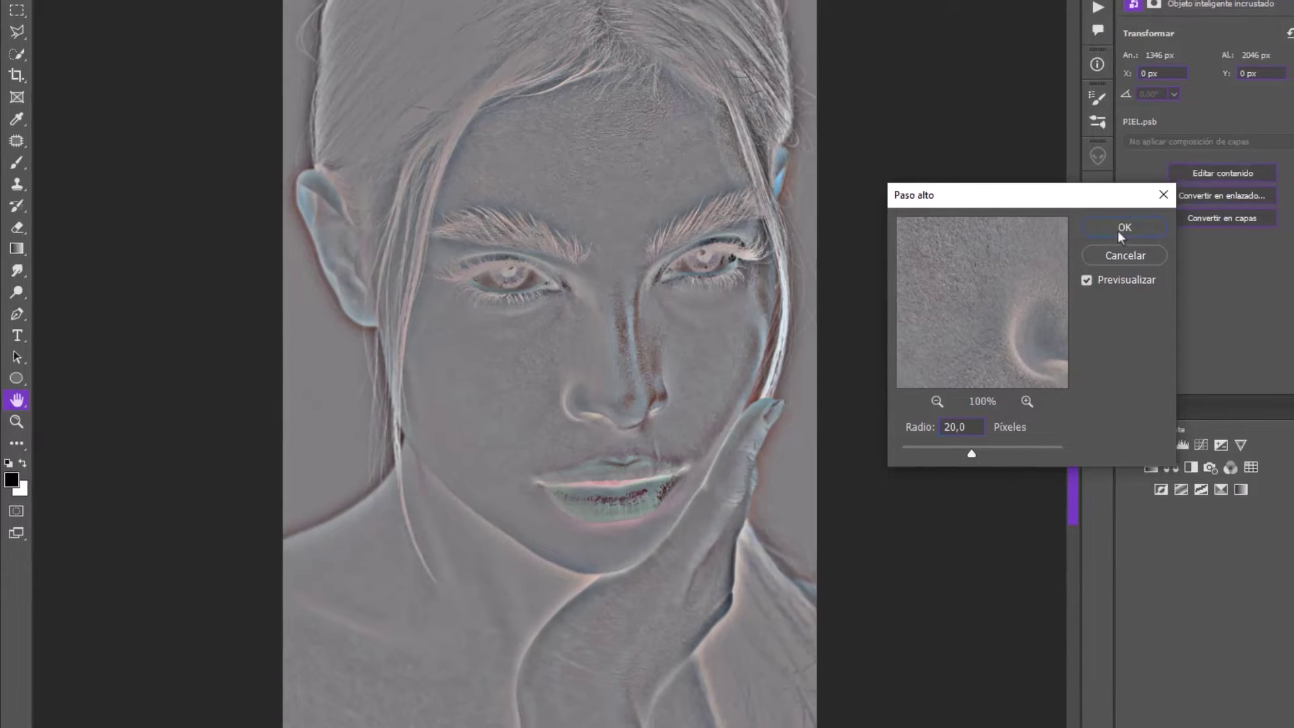
click(1122, 229)
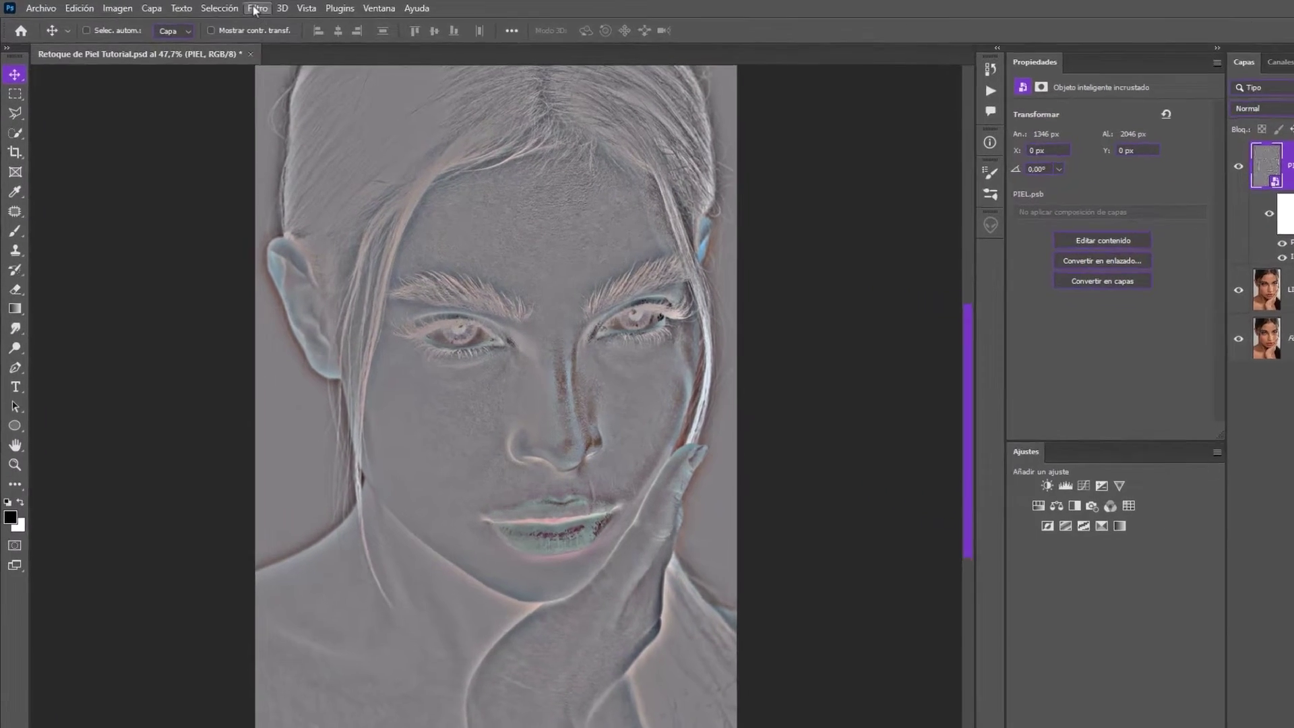
Apply Filtro > Desenfocar > Desenfoque gaussiano to PIEL with Radio set to 5
click(230, 8)
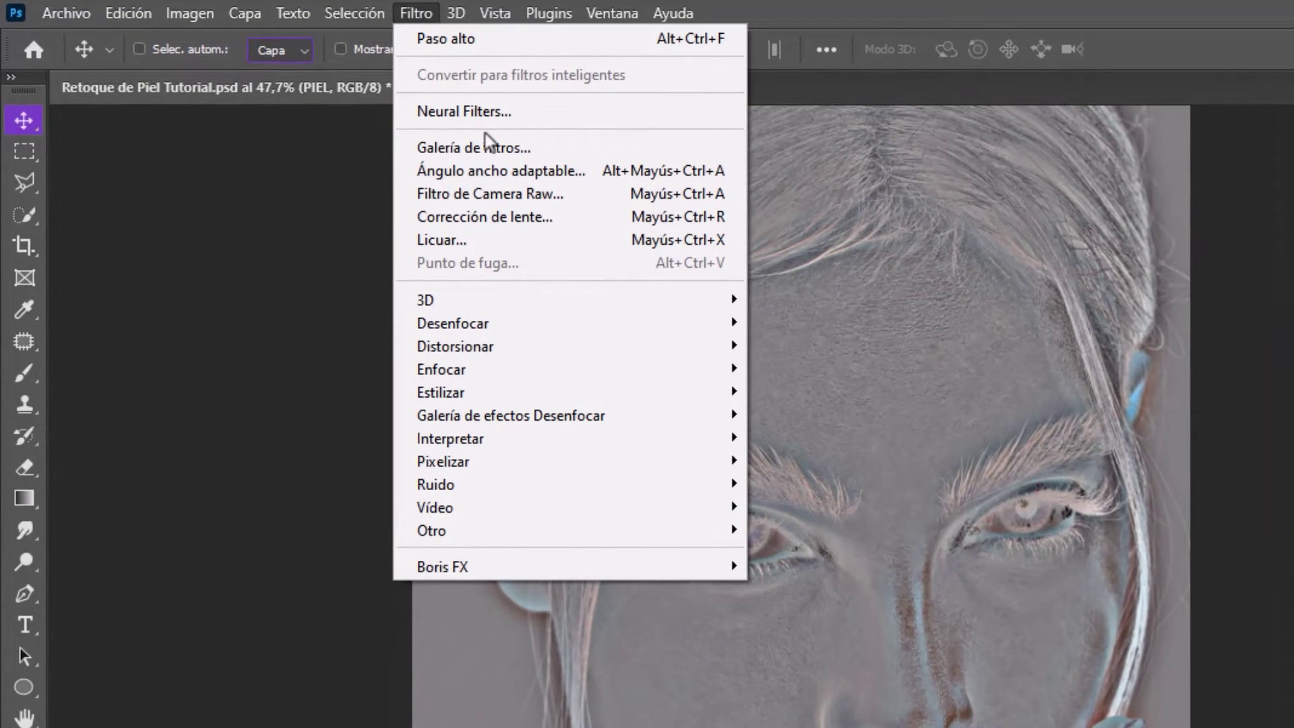
mouse_move(318, 240)
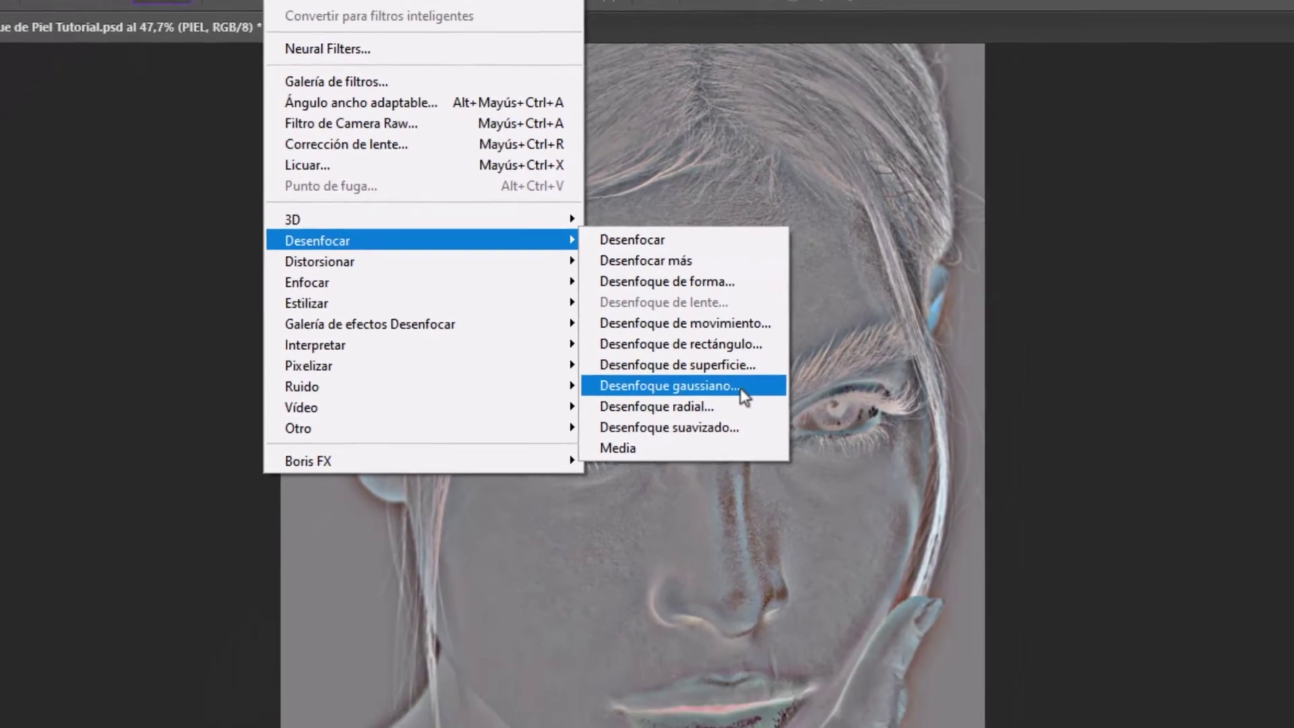
click(709, 483)
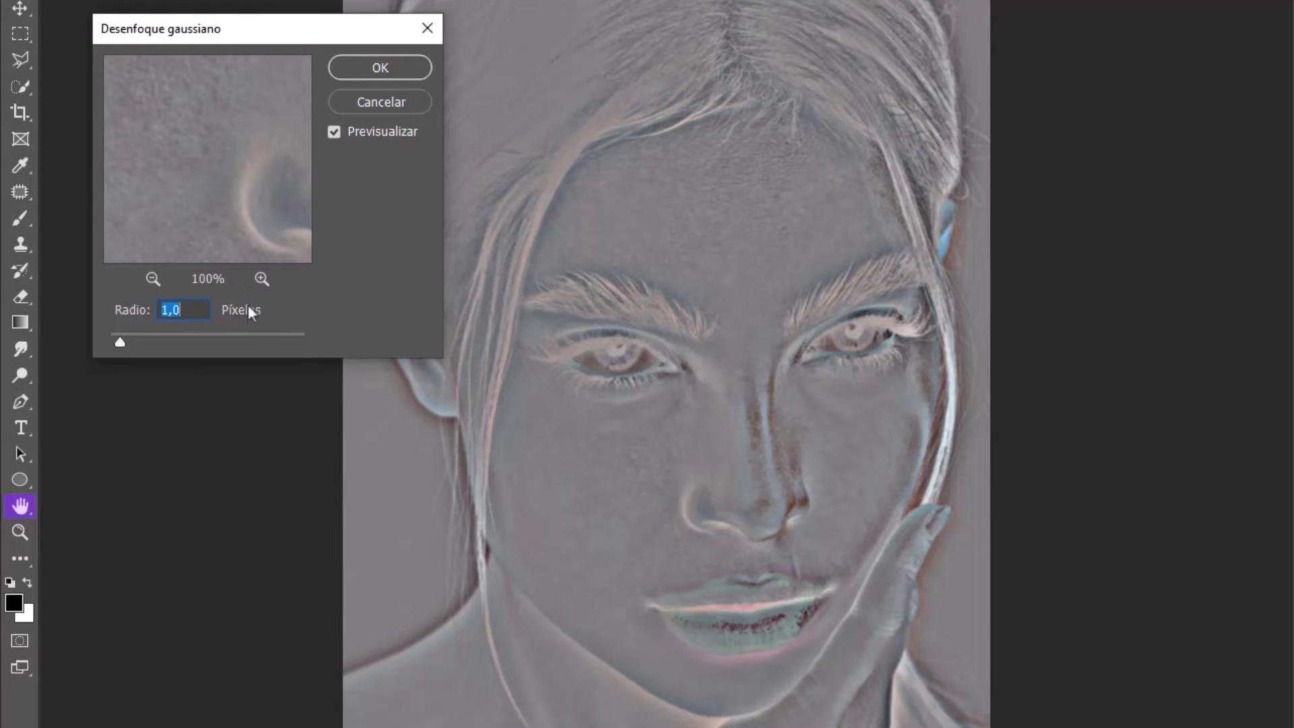
text(5)
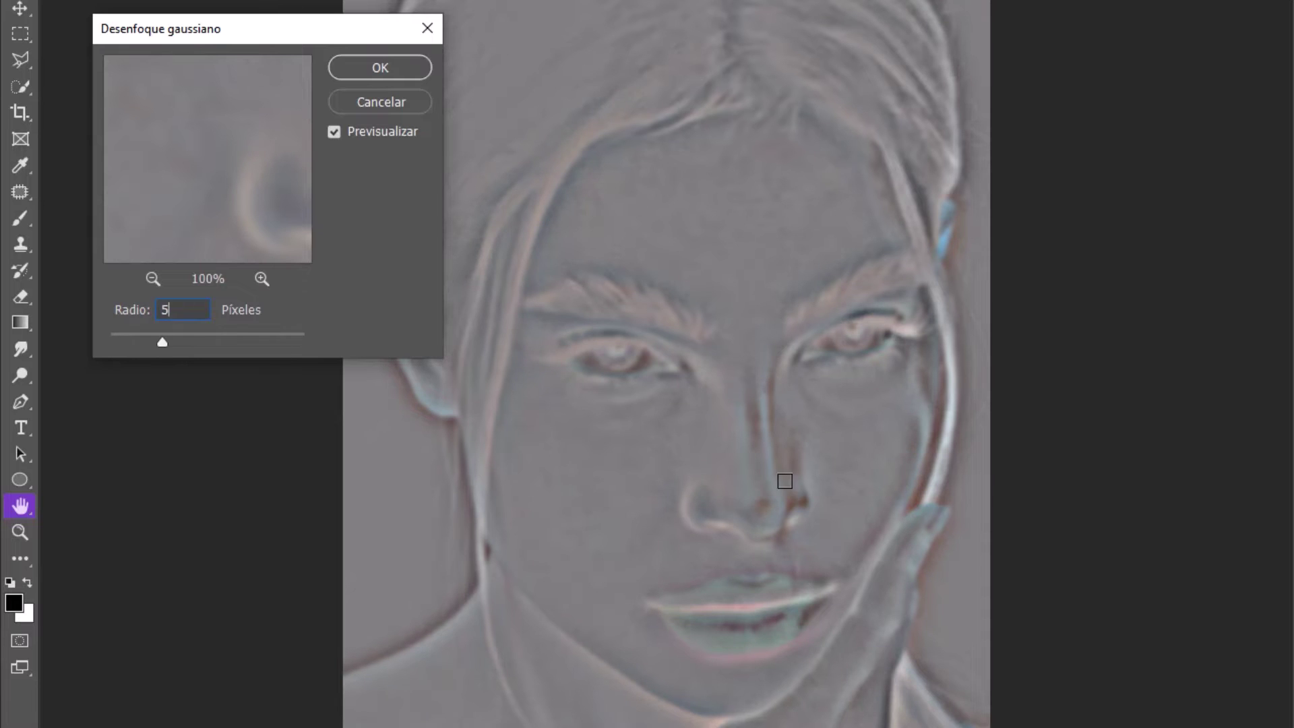
click(401, 66)
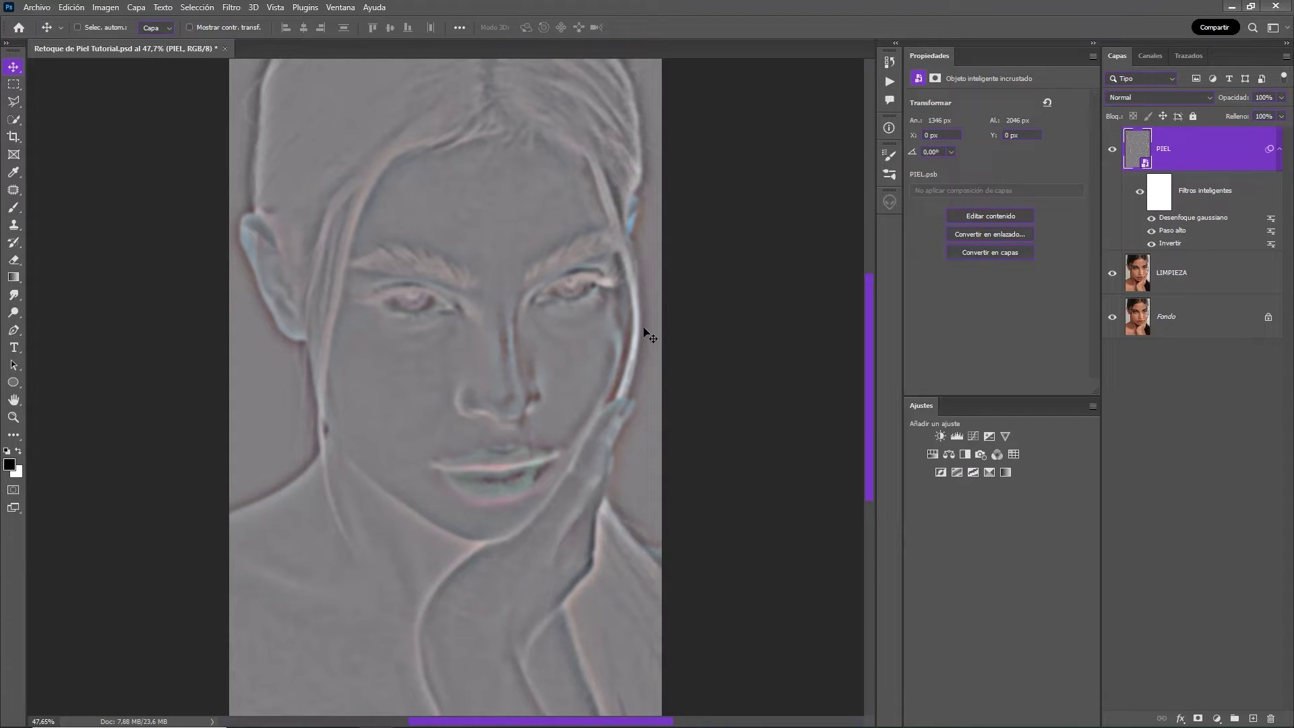
Set PIEL's blend mode to Luz lineal and give it an inverted, all-black layer mask
click(1180, 102)
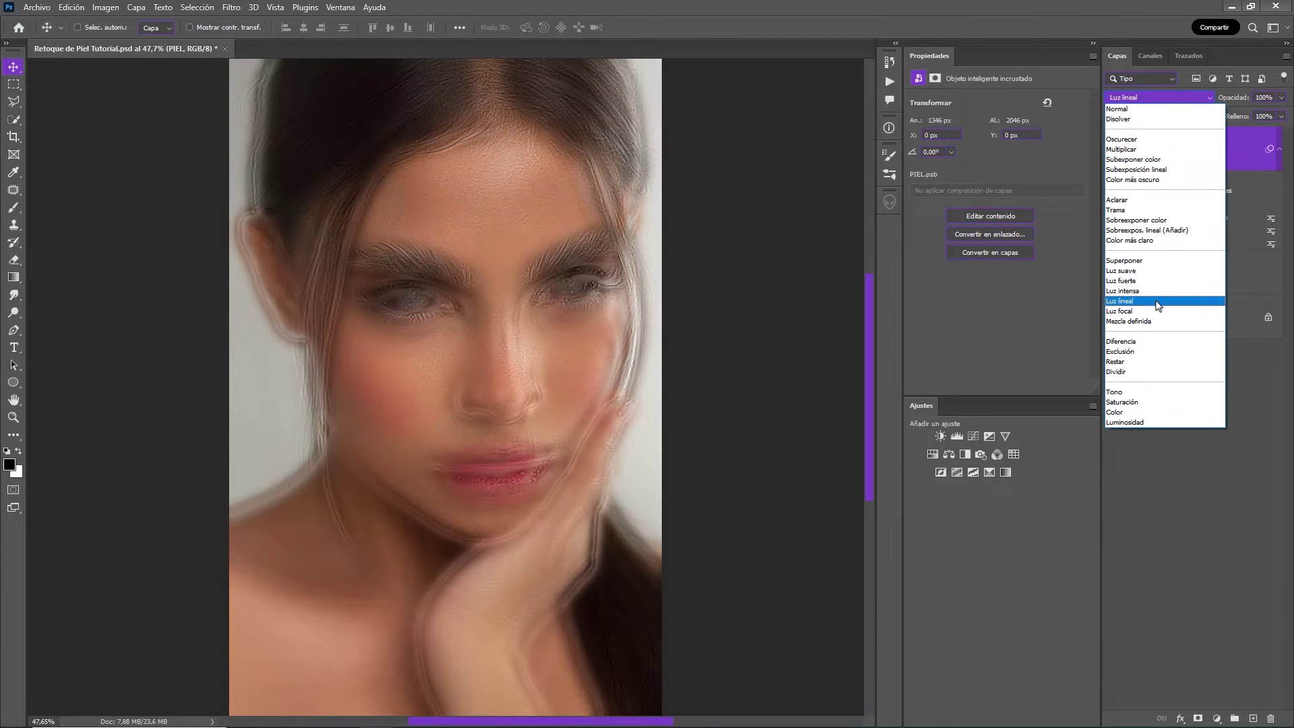
click(1157, 305)
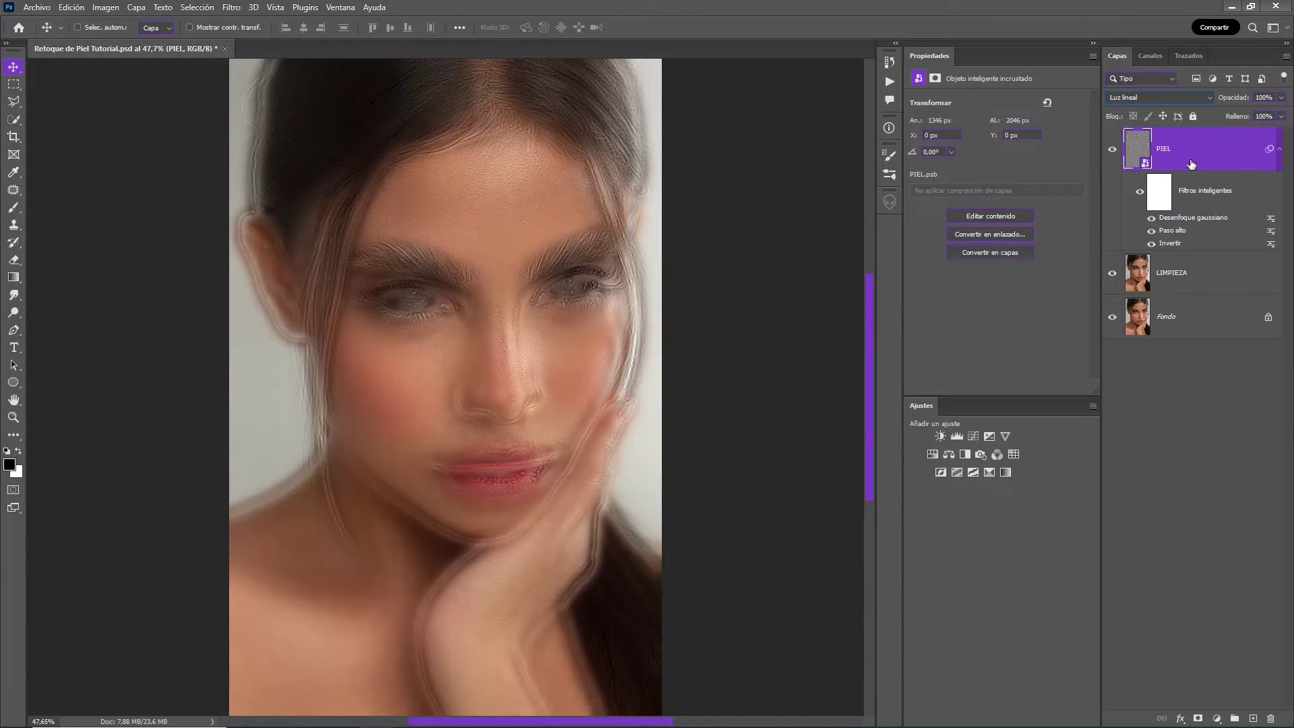
click(1199, 716)
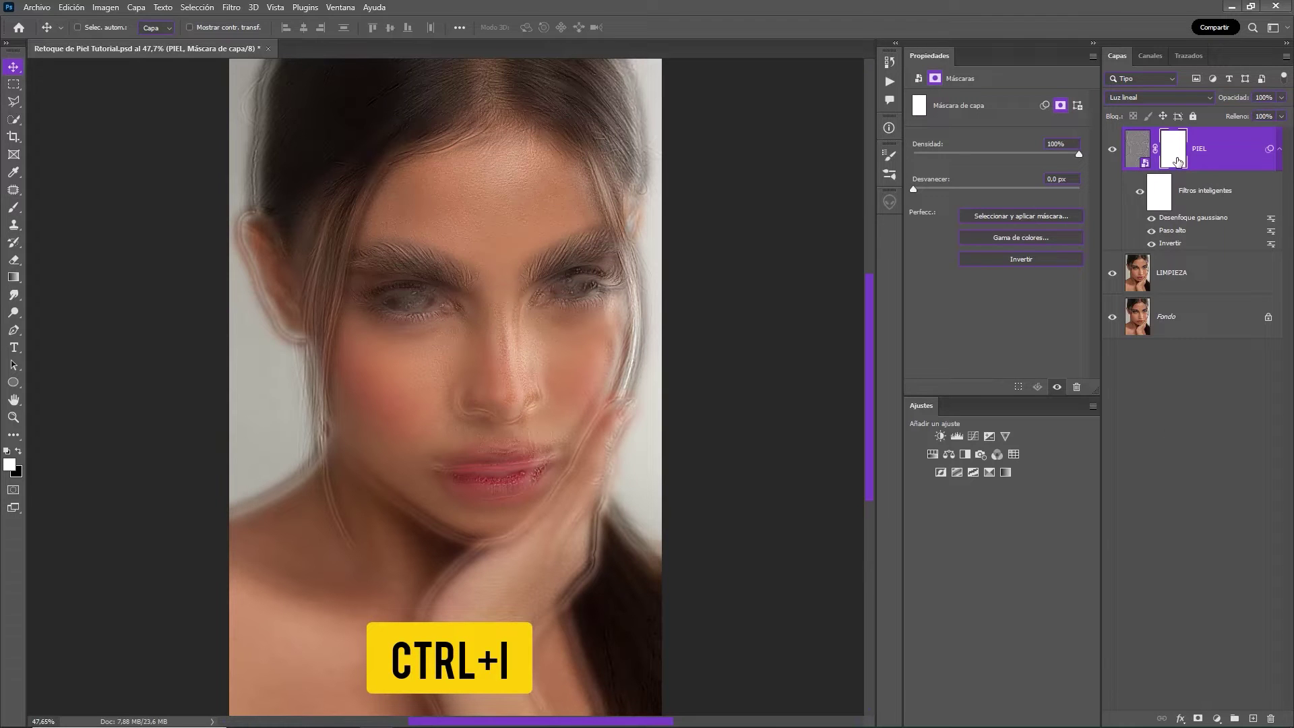
key(ctrl+i)
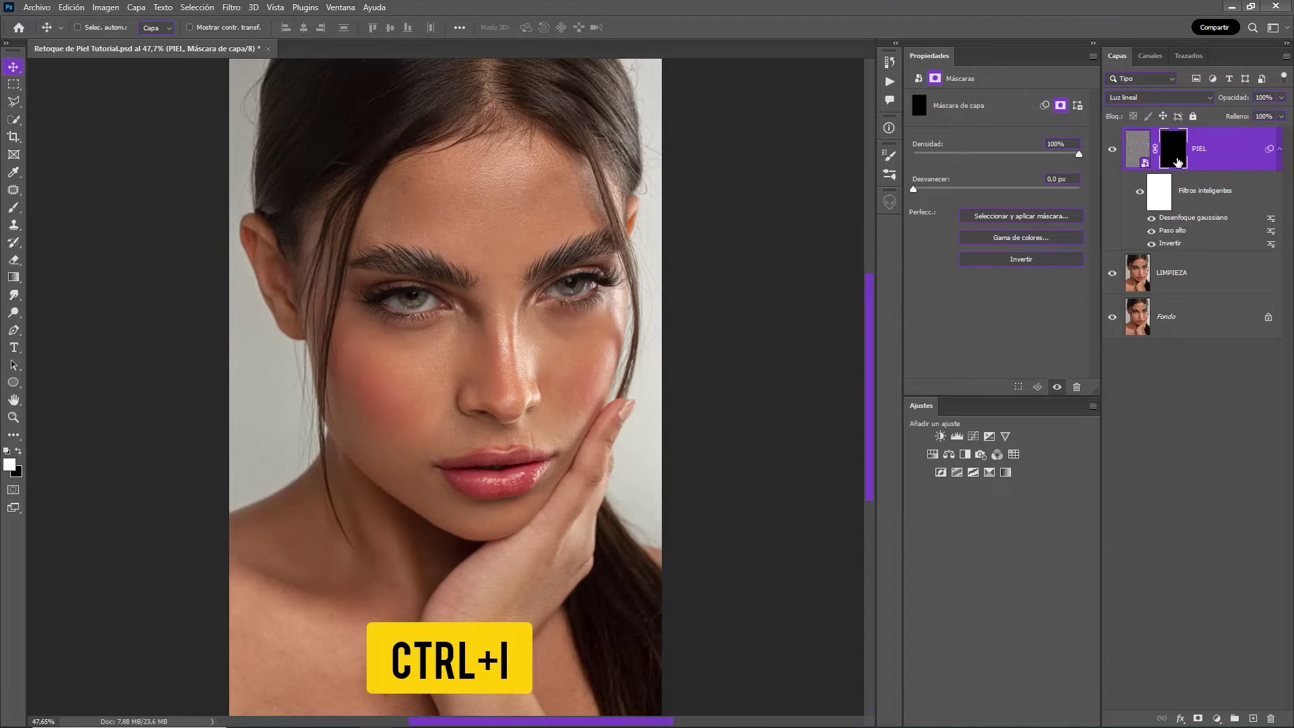
click(1275, 150)
key(b)
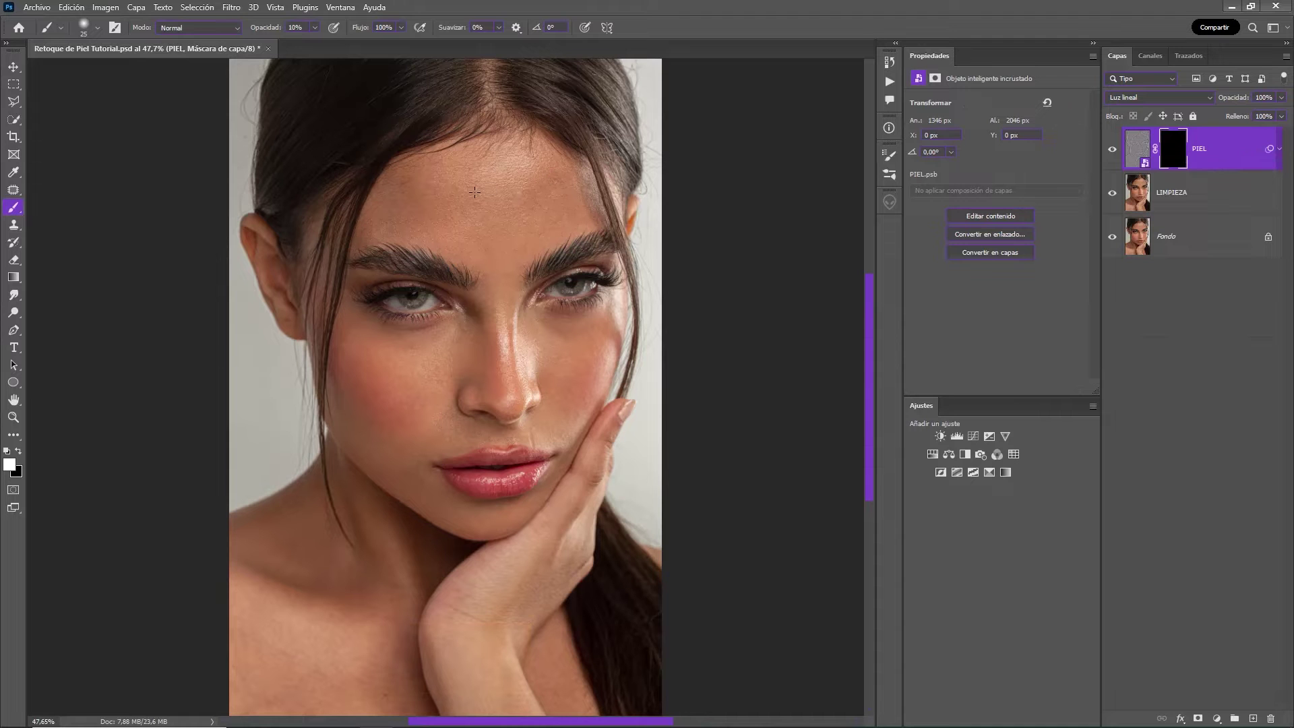
Size the brush to about 96 px and paint white over the forehead and nose at 20% opacity
key(alt)
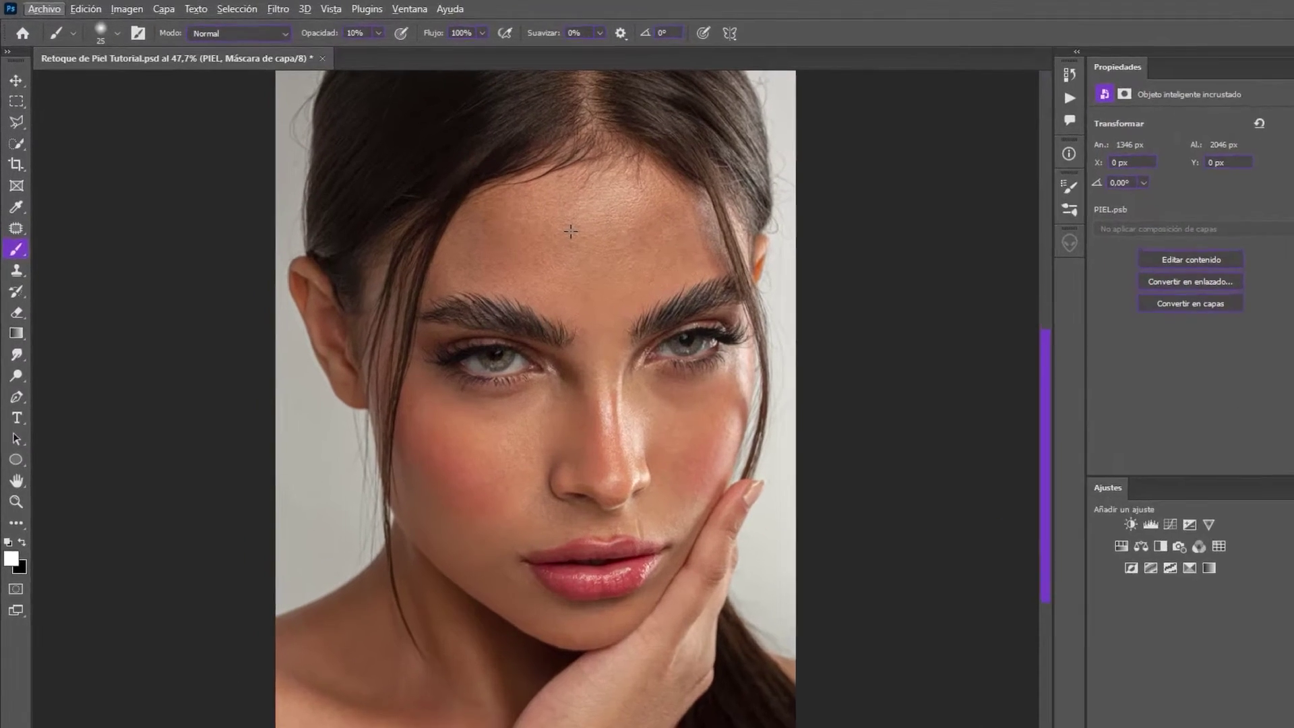
drag(475, 192, 485, 194)
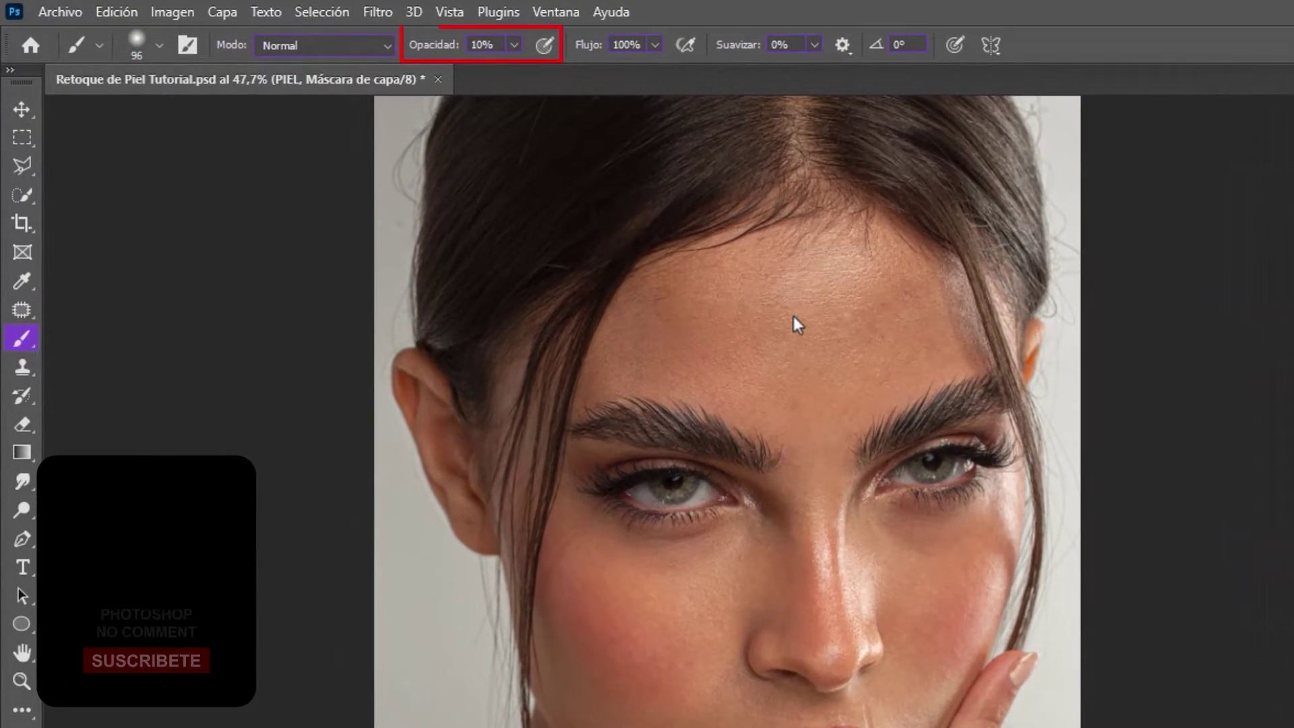
key(2)
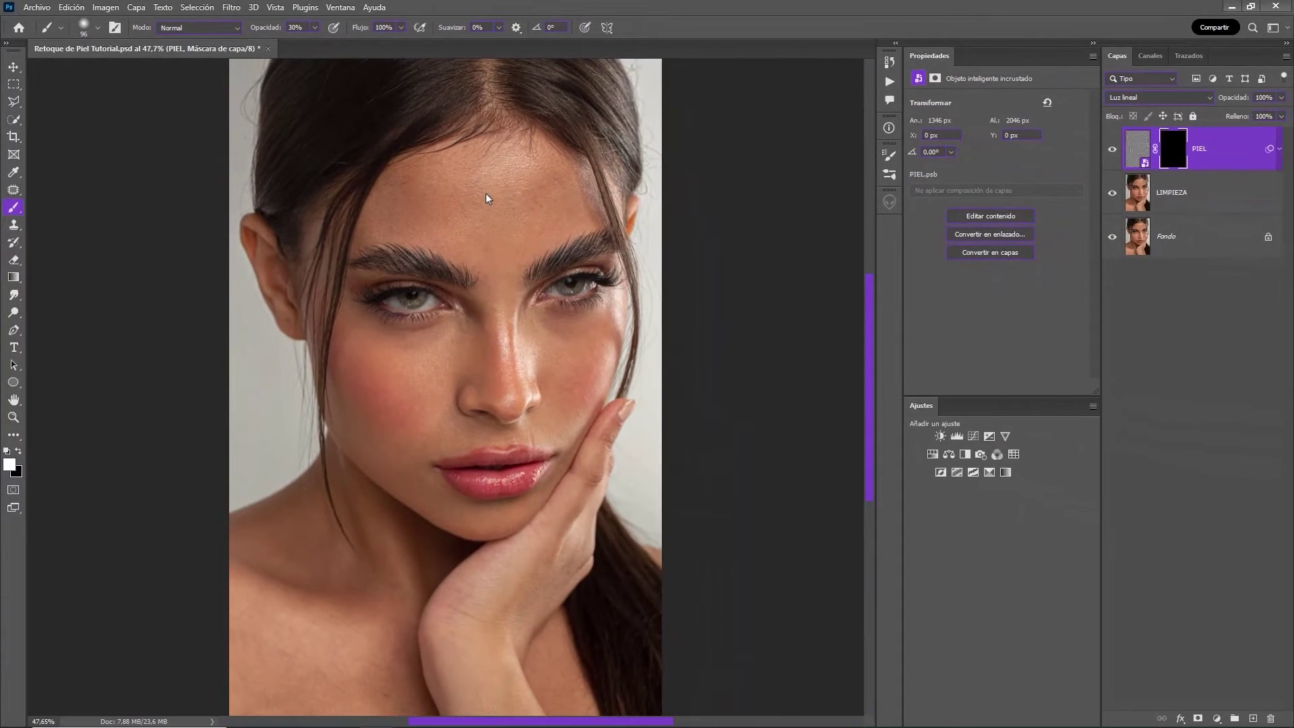
scroll(485, 193, up, 3)
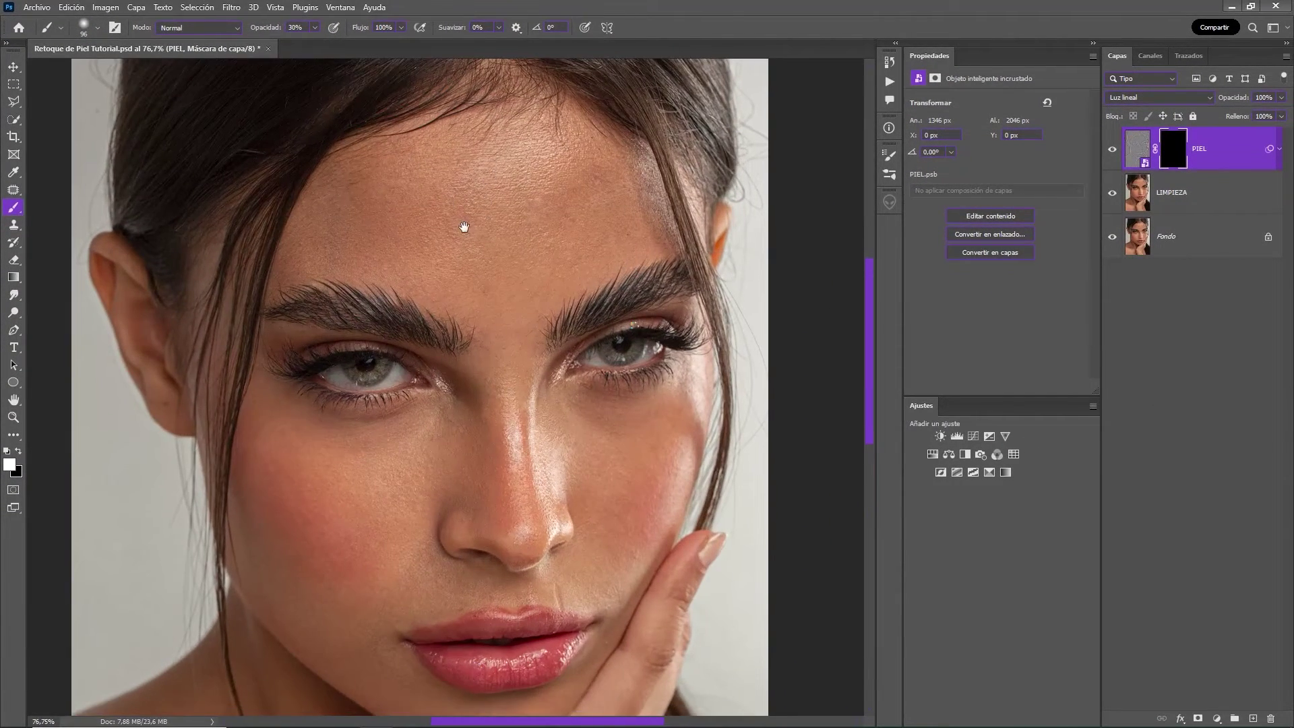
drag(487, 180, 433, 467)
drag(289, 502, 359, 353)
key(2)
Paint the cheeks, under-nose area and forehead, varying brush size and opacity between 30–50%
drag(597, 384, 595, 289)
key(bracketleft)
key(bracketleft)
key(bracketleft)
key(3)
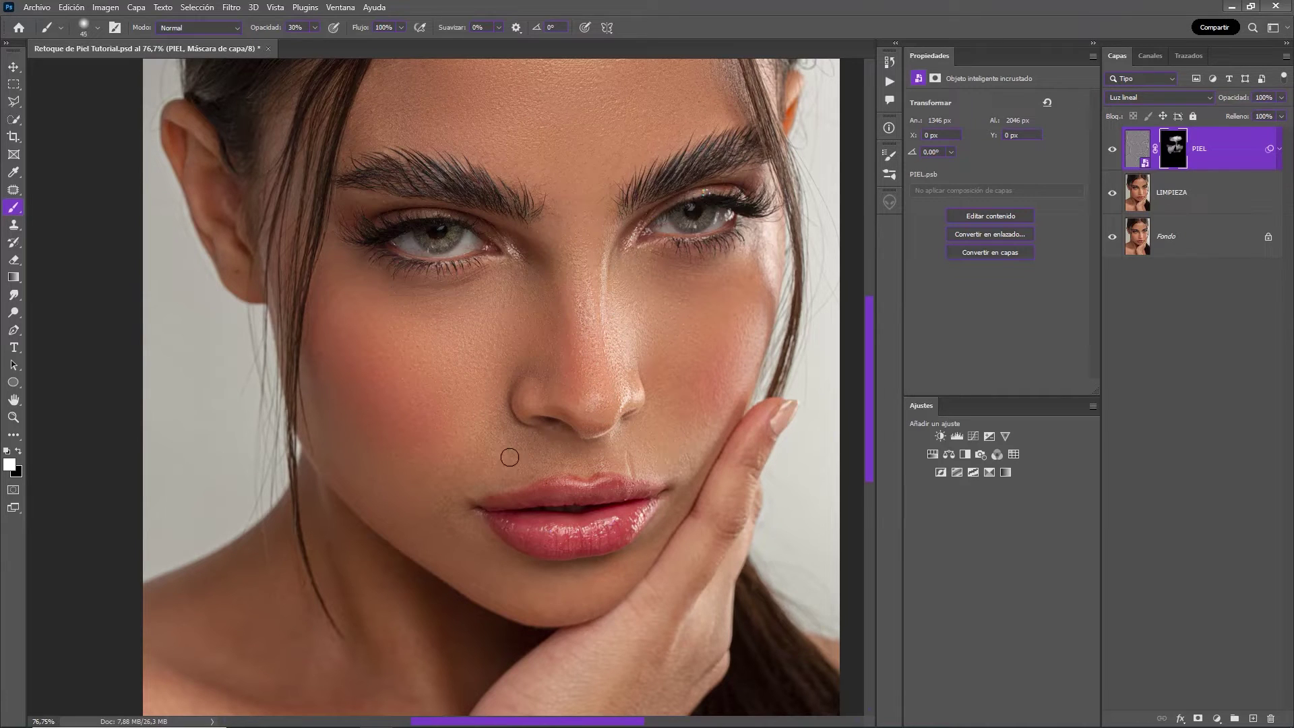
key(4)
key(bracketright)
key(bracketright)
key(bracketright)
key(5)
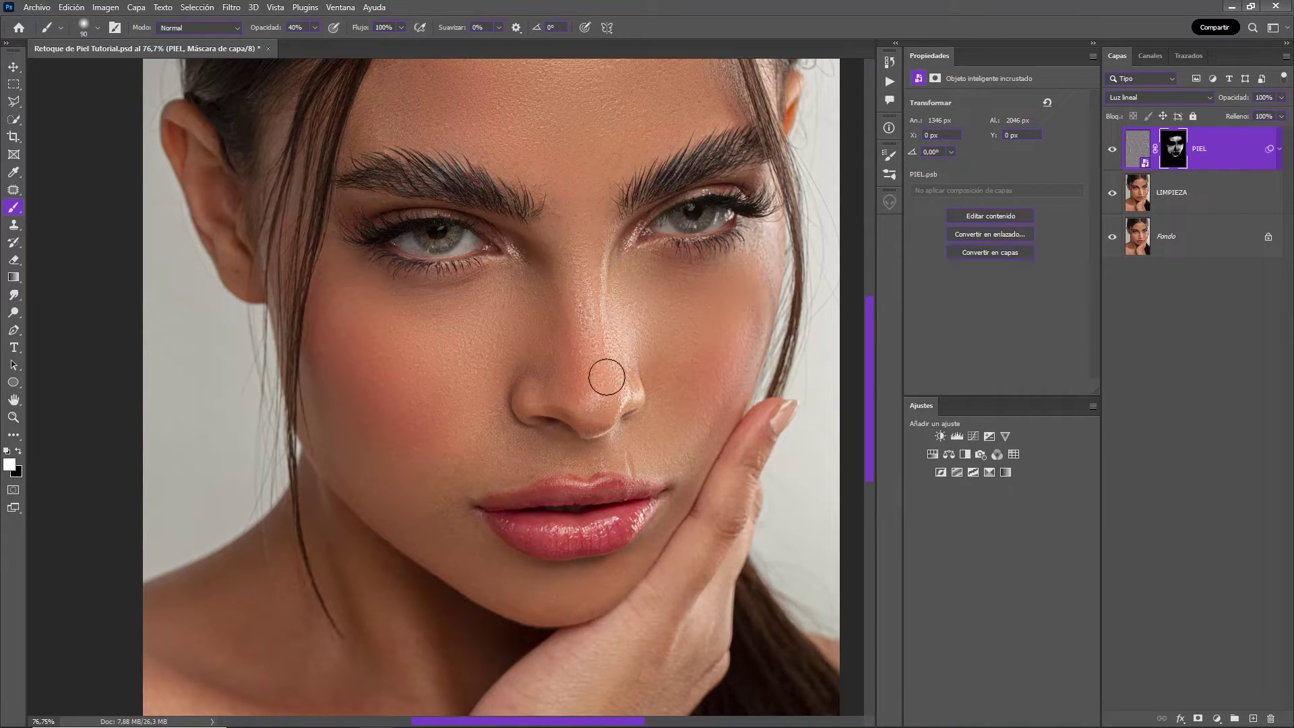
key(bracketleft)
key(bracketleft)
key(bracketleft)
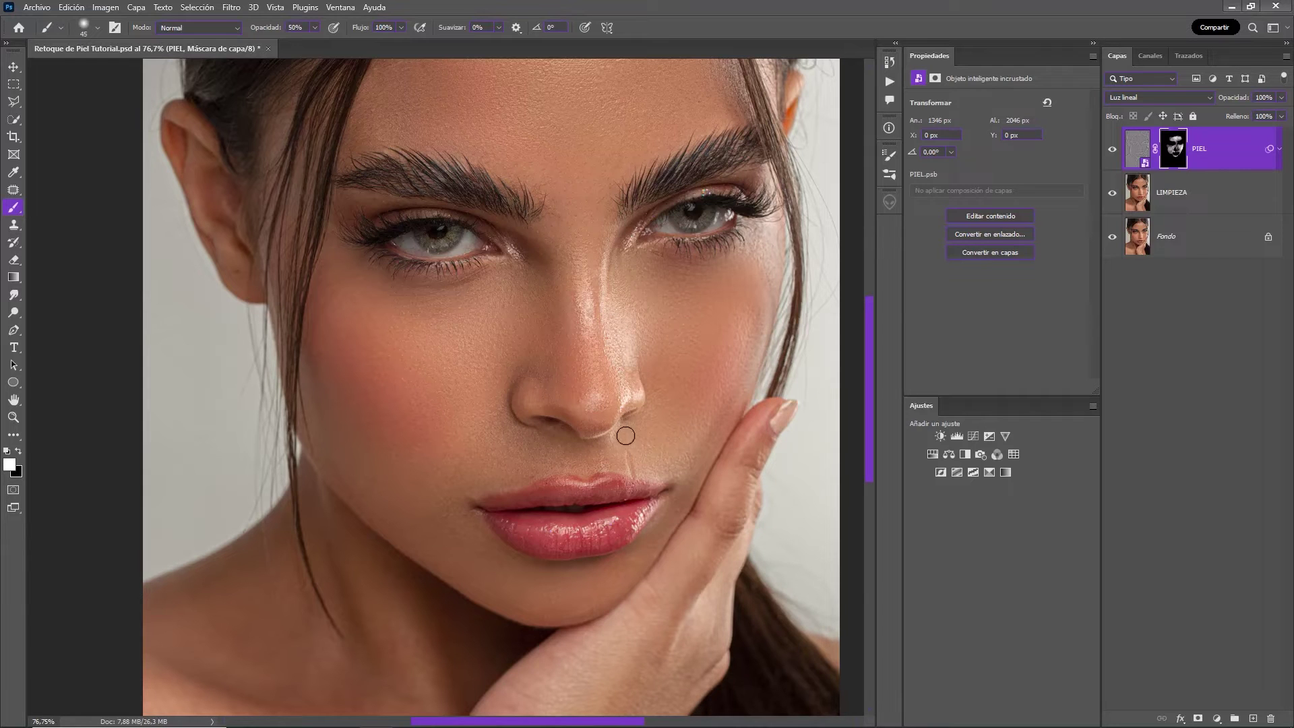
scroll(544, 179, up, 3)
key(bracketright)
key(bracketright)
key(bracketright)
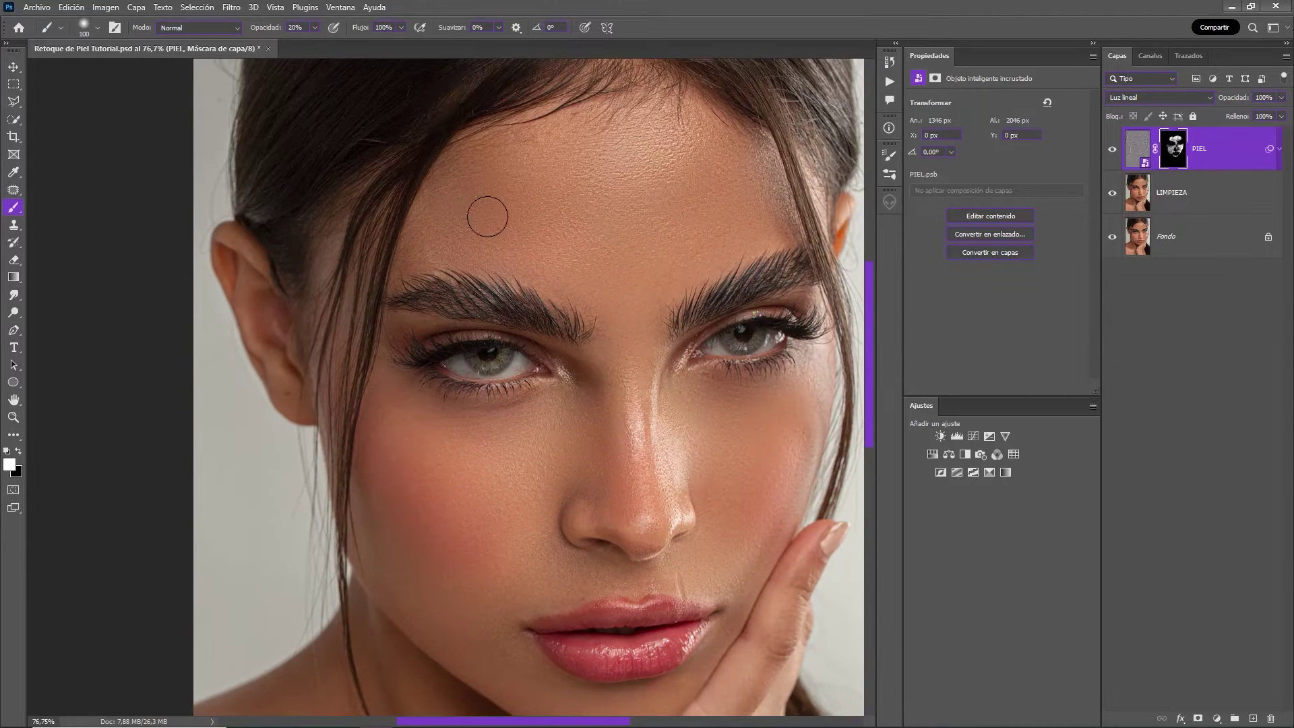
scroll(489, 215, down, 5)
key(3)
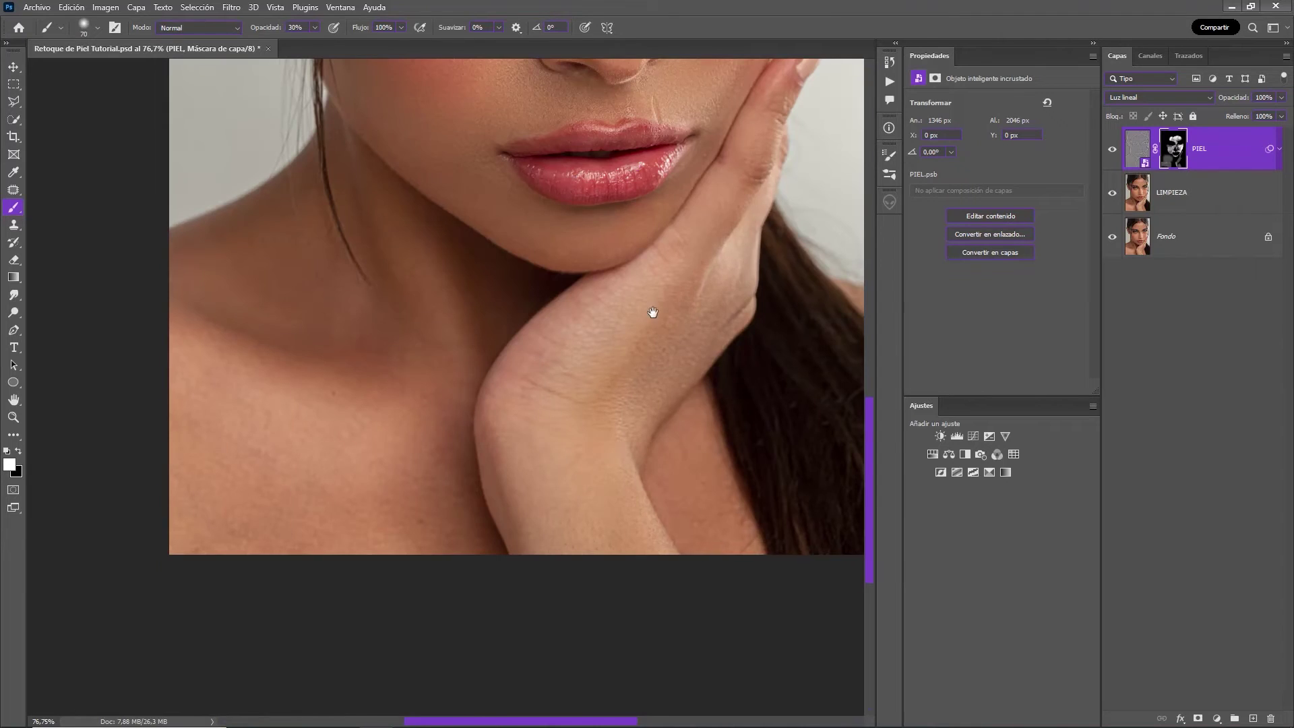
key(ctrl+0)
Lower the PIEL layer's opacity to 75% to soften the skin smoothing
key(v)
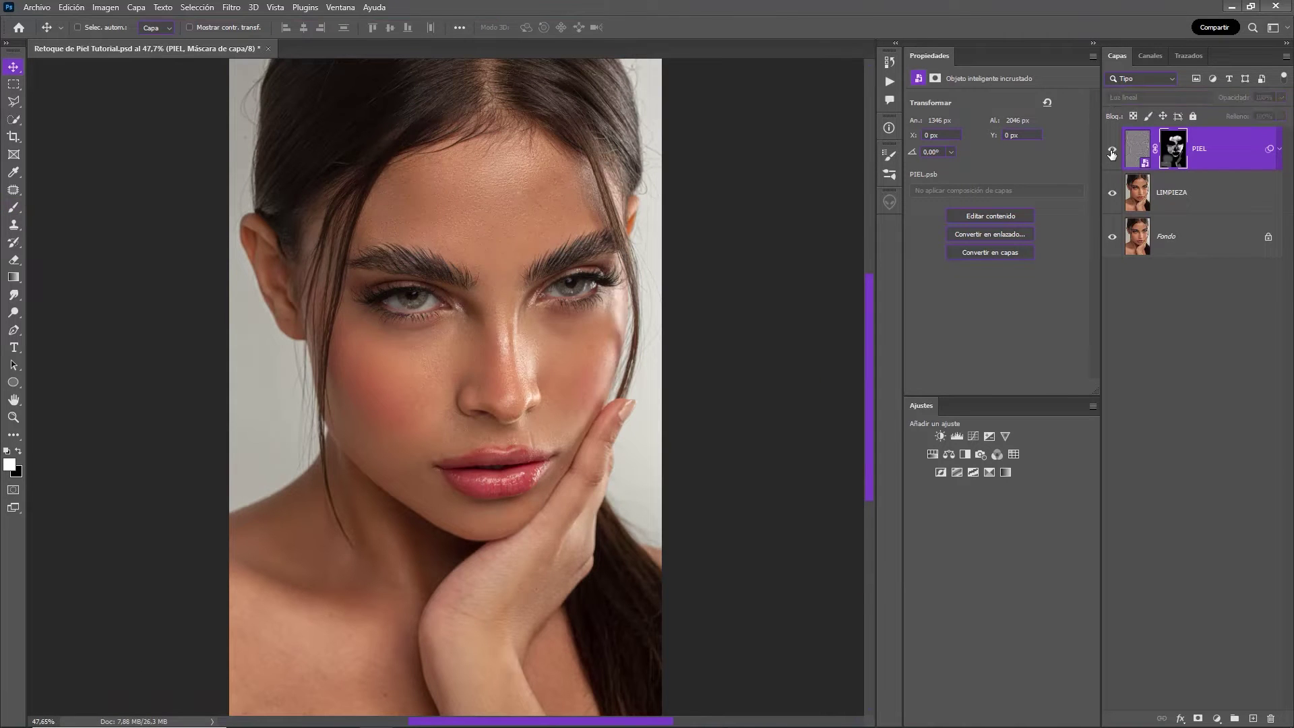
click(1137, 148)
key(7)
key(5)
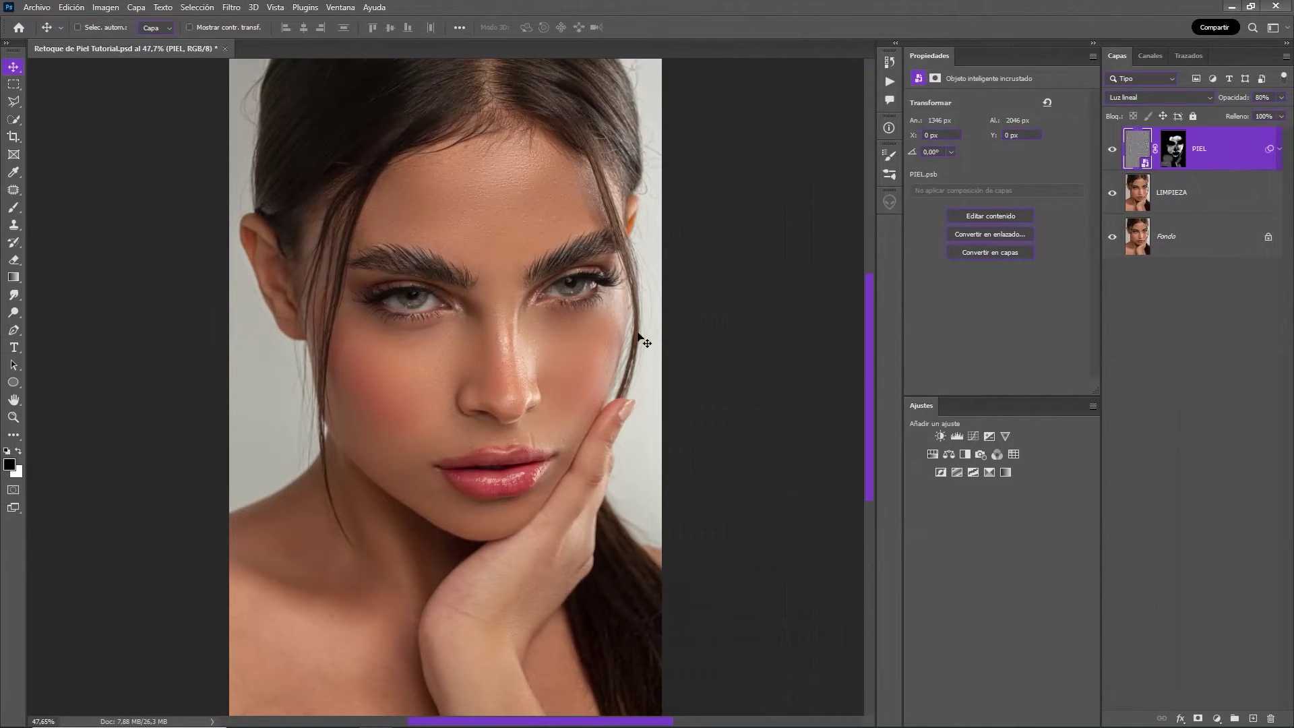
Zoom in to compare, turn PIEL's smoothing back on, and fit the portrait to the window
scroll(570, 358, up, 2)
scroll(549, 376, up, 2)
scroll(591, 445, up, 2)
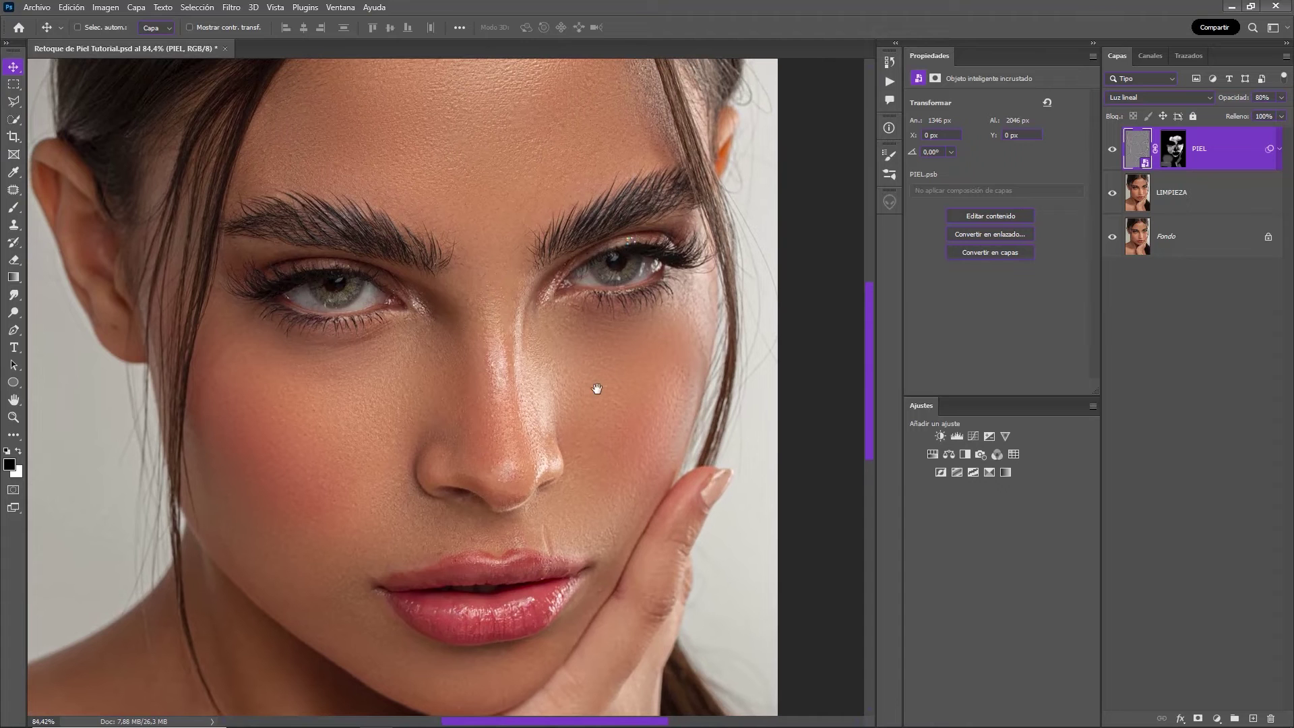
click(1112, 149)
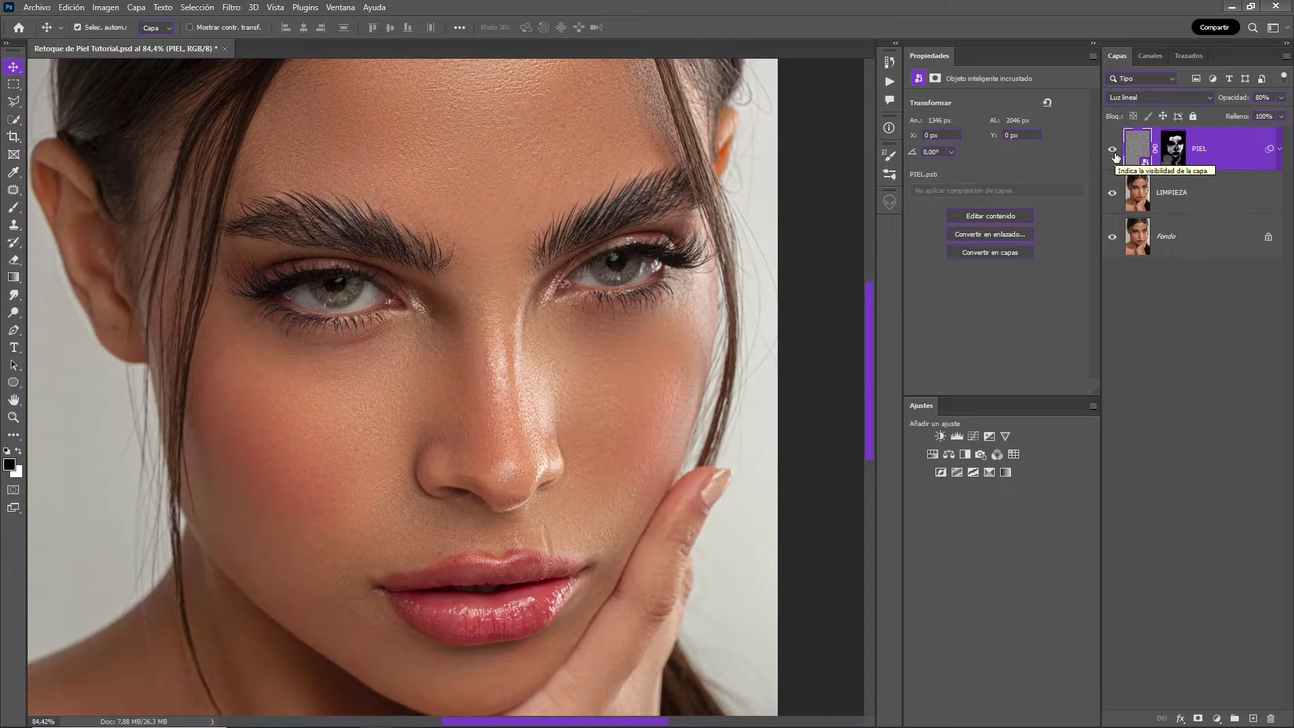
key(ctrl+0)
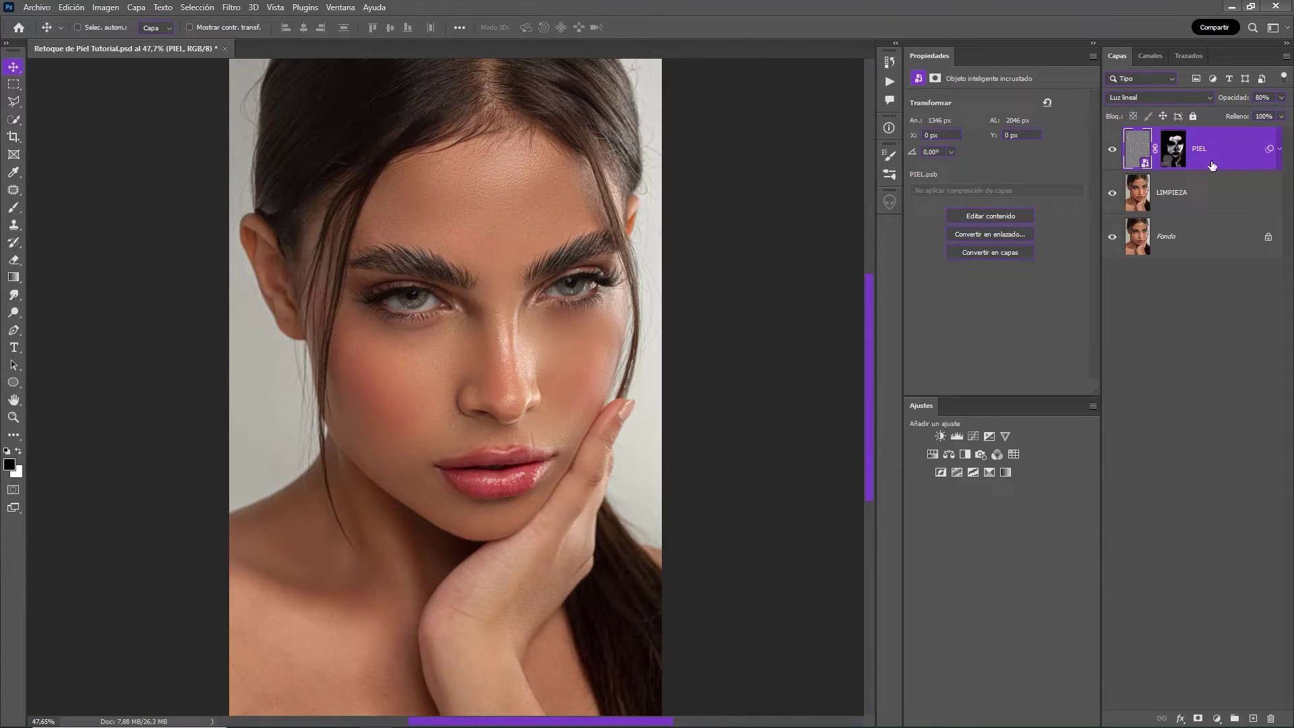
Add a Curves layer above PIEL with raised highlights and lowered shadows, blended as Luminosidad
click(974, 439)
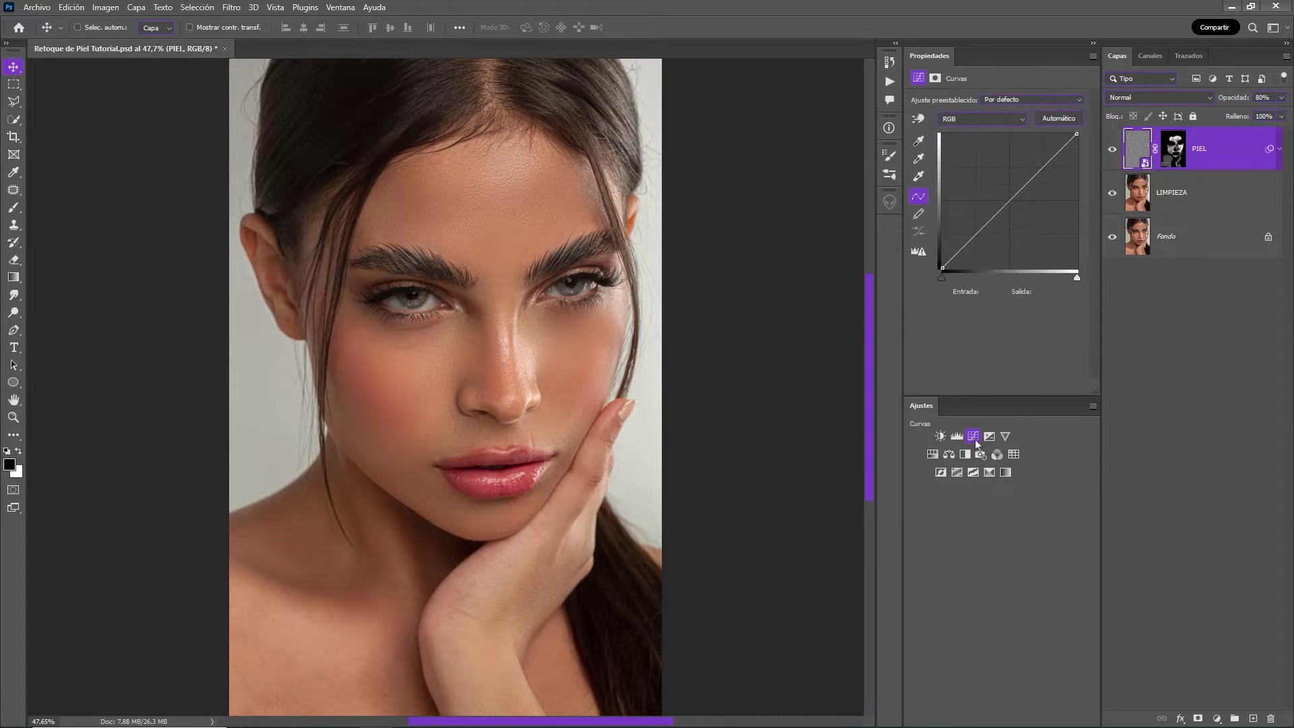
drag(1034, 177, 1033, 147)
drag(986, 209, 986, 224)
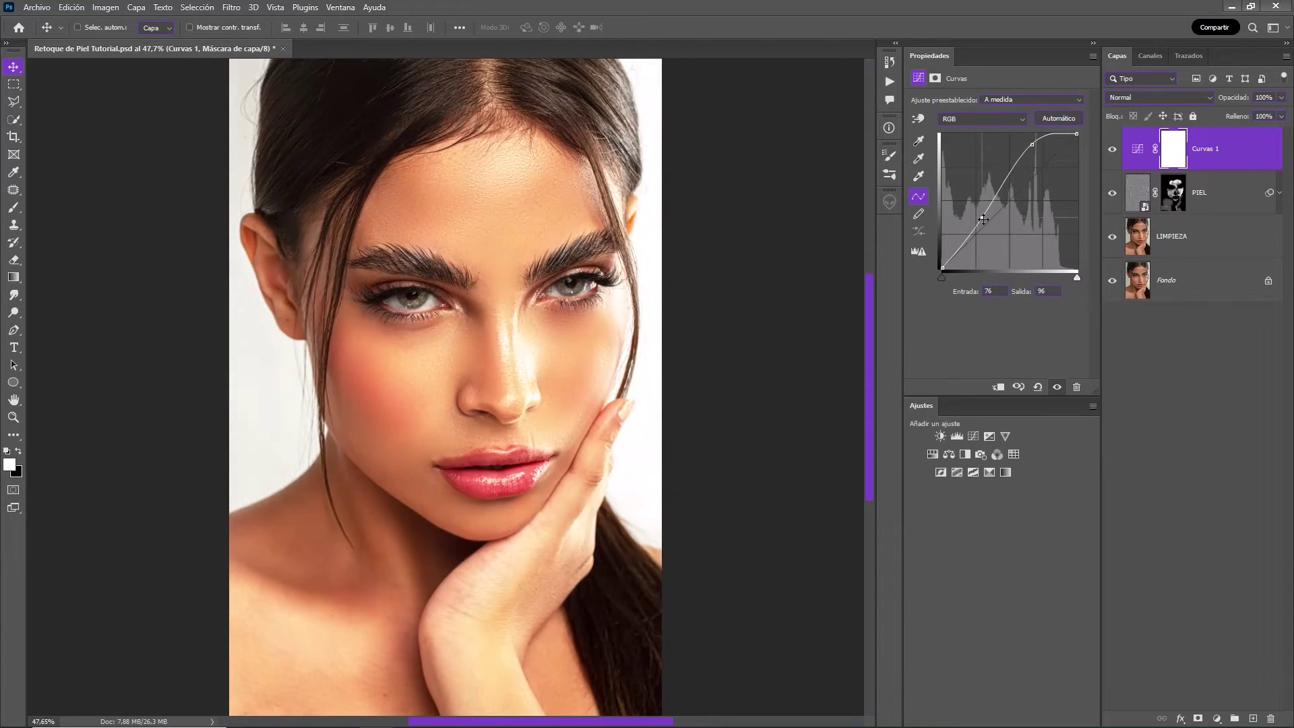
drag(1036, 145, 1030, 148)
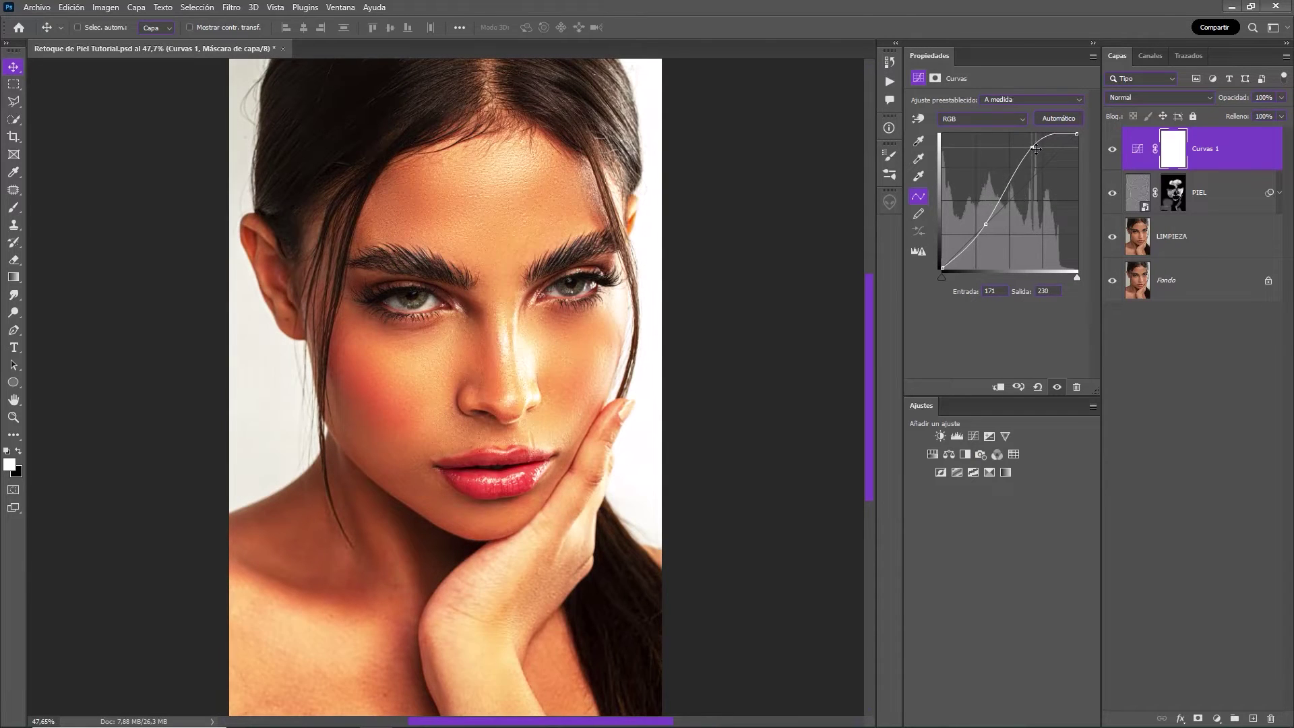
click(1162, 98)
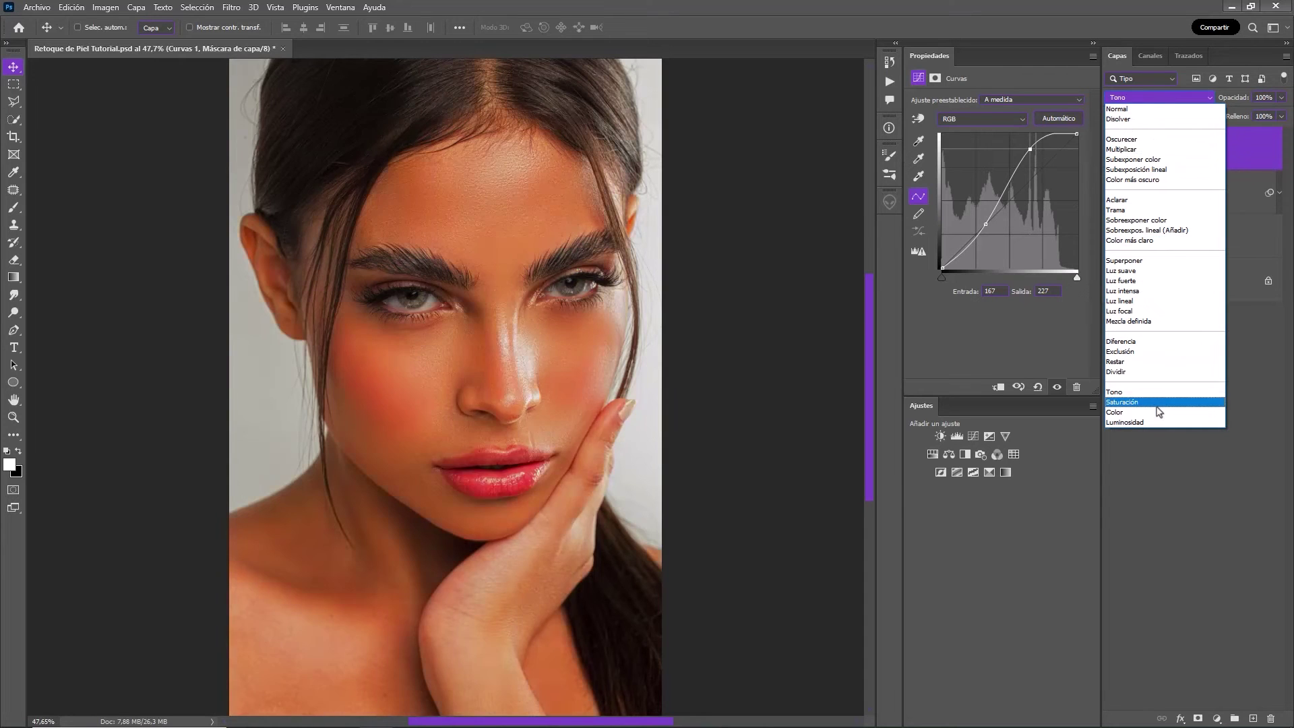
click(1152, 422)
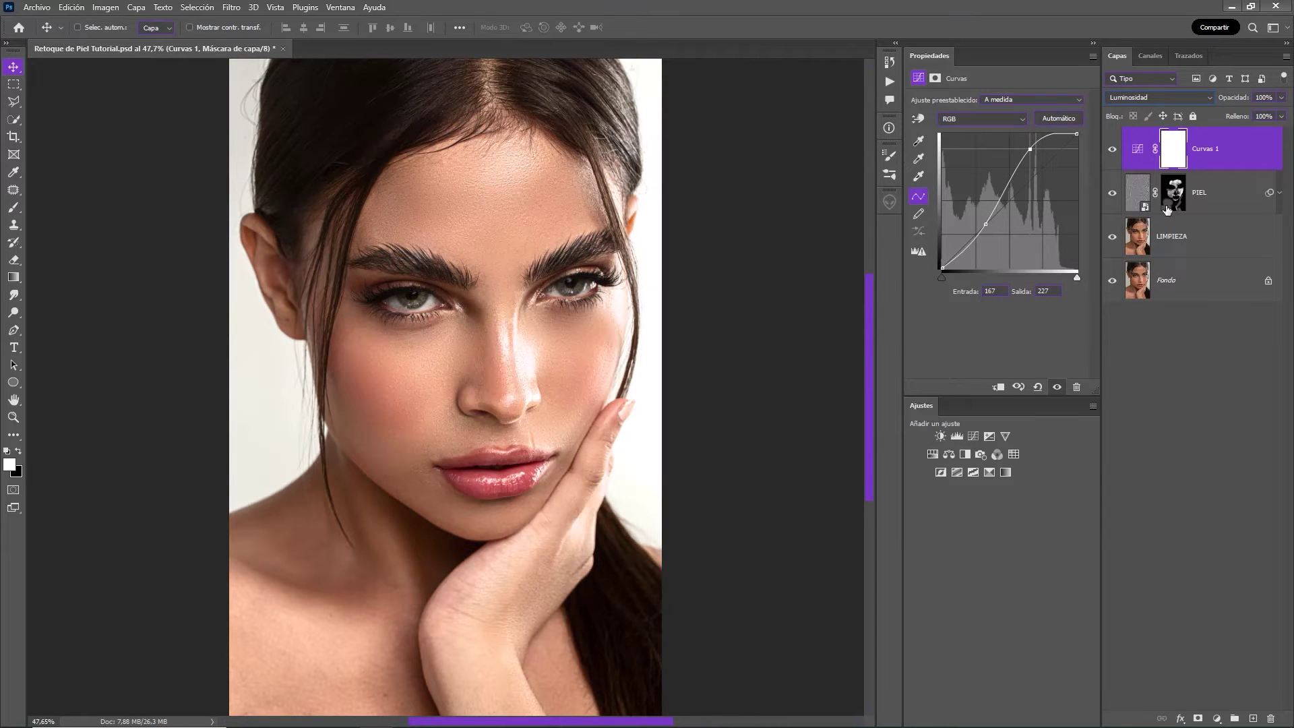
Split Curvas 1's Underlying Layer Blend If black slider to about 141/241, then refine the curve
double_click(1252, 155)
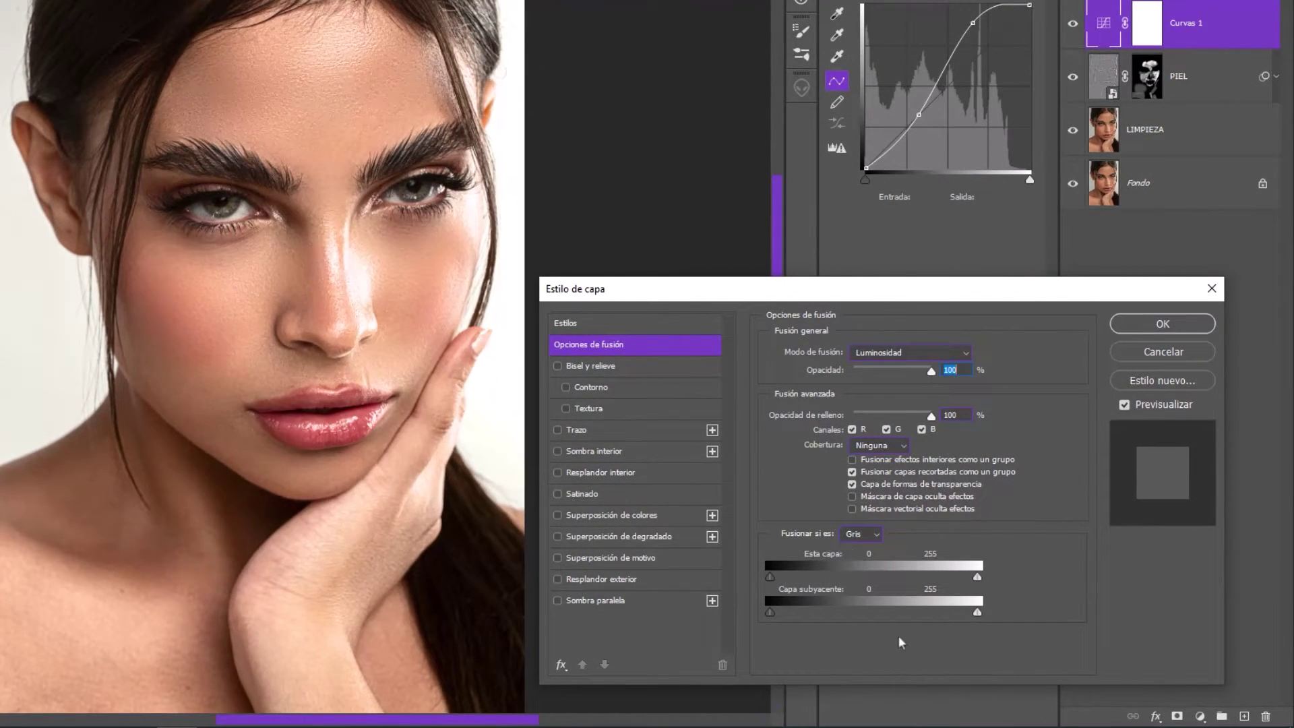
mouse_move(771, 613)
mouse_down()
mouse_move(902, 613)
mouse_move(899, 630)
mouse_up()
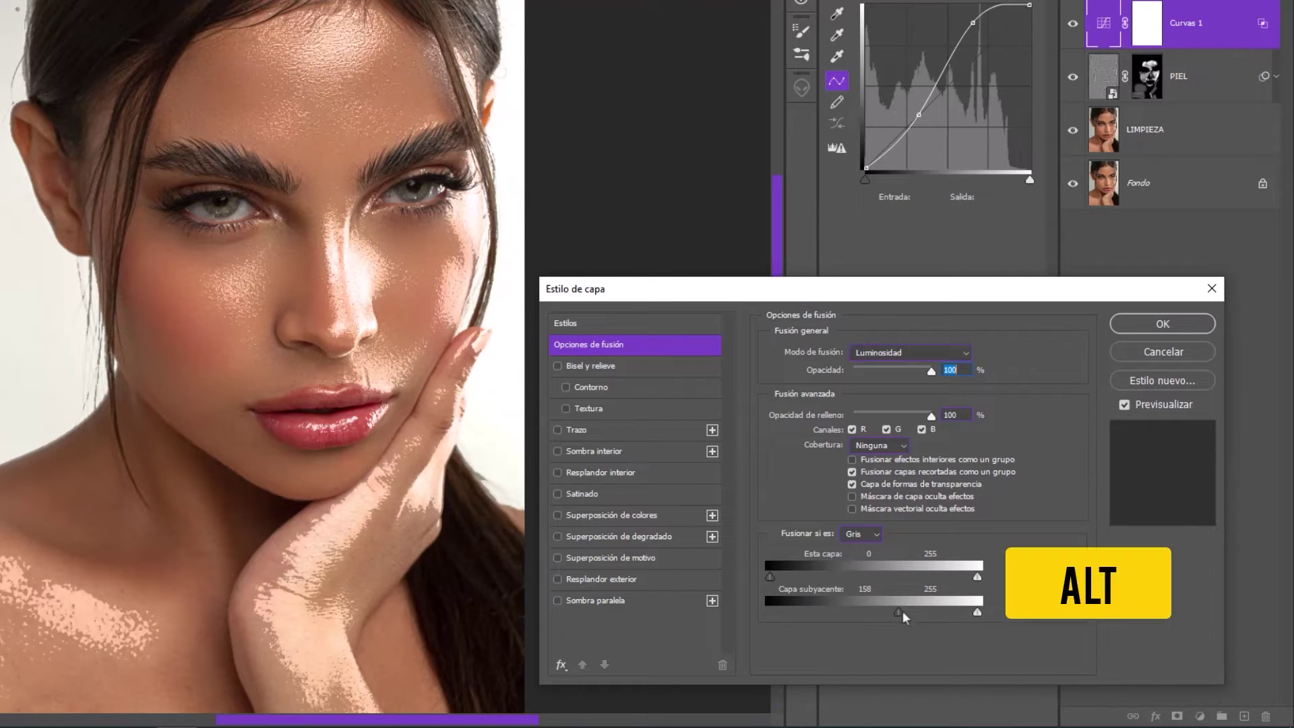
key(alt)
drag(902, 613, 977, 615)
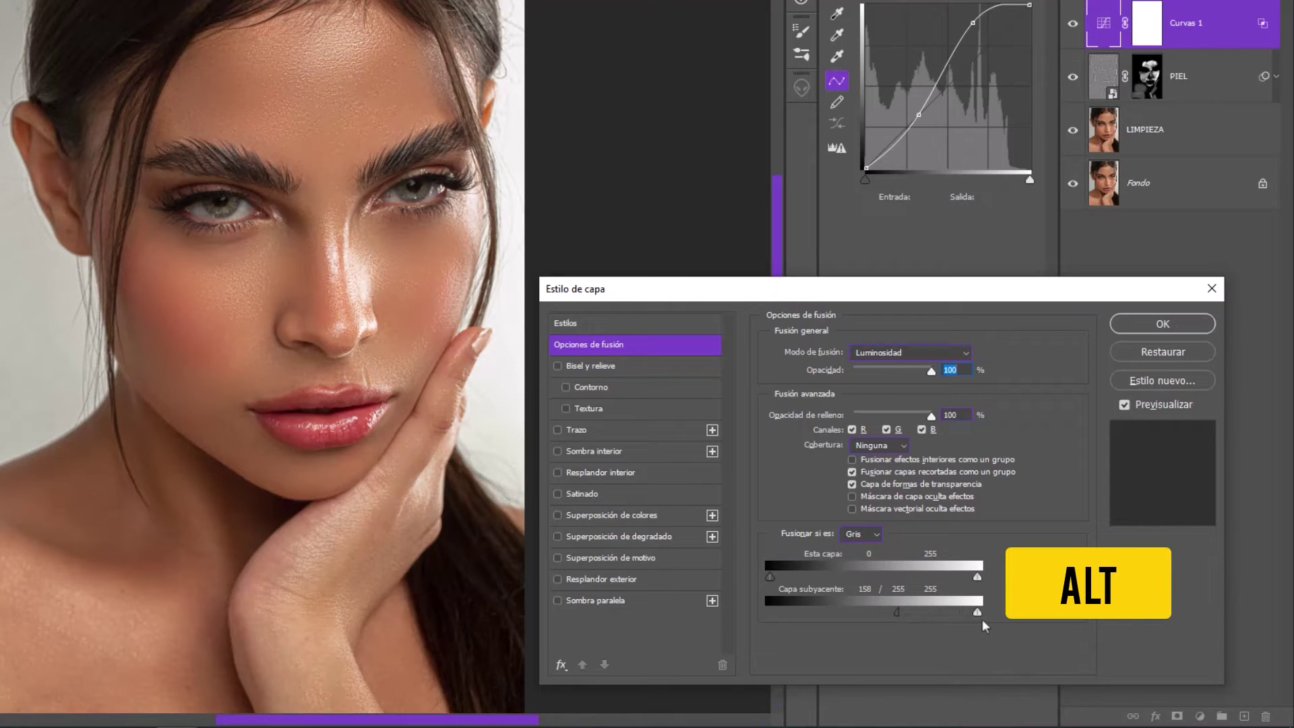
drag(979, 621, 870, 613)
mouse_move(957, 614)
mouse_down()
mouse_move(991, 615)
mouse_move(966, 613)
mouse_up()
drag(870, 613, 882, 614)
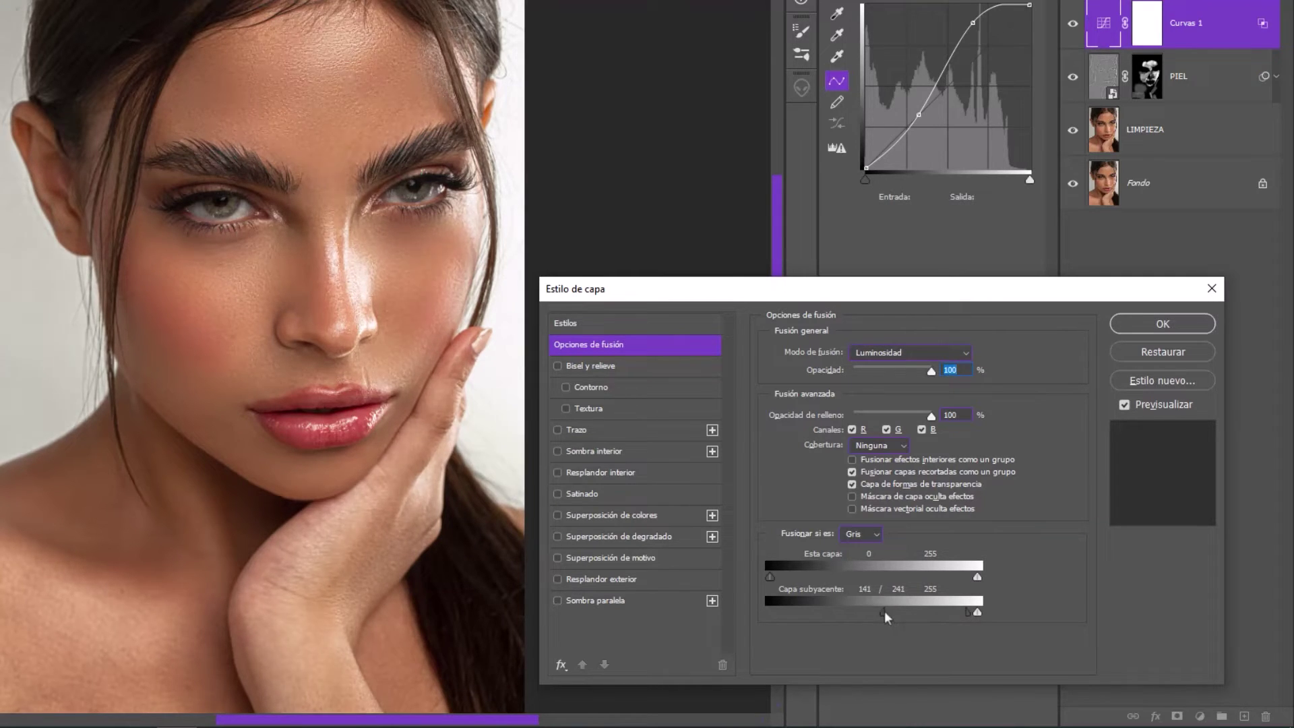
click(1161, 325)
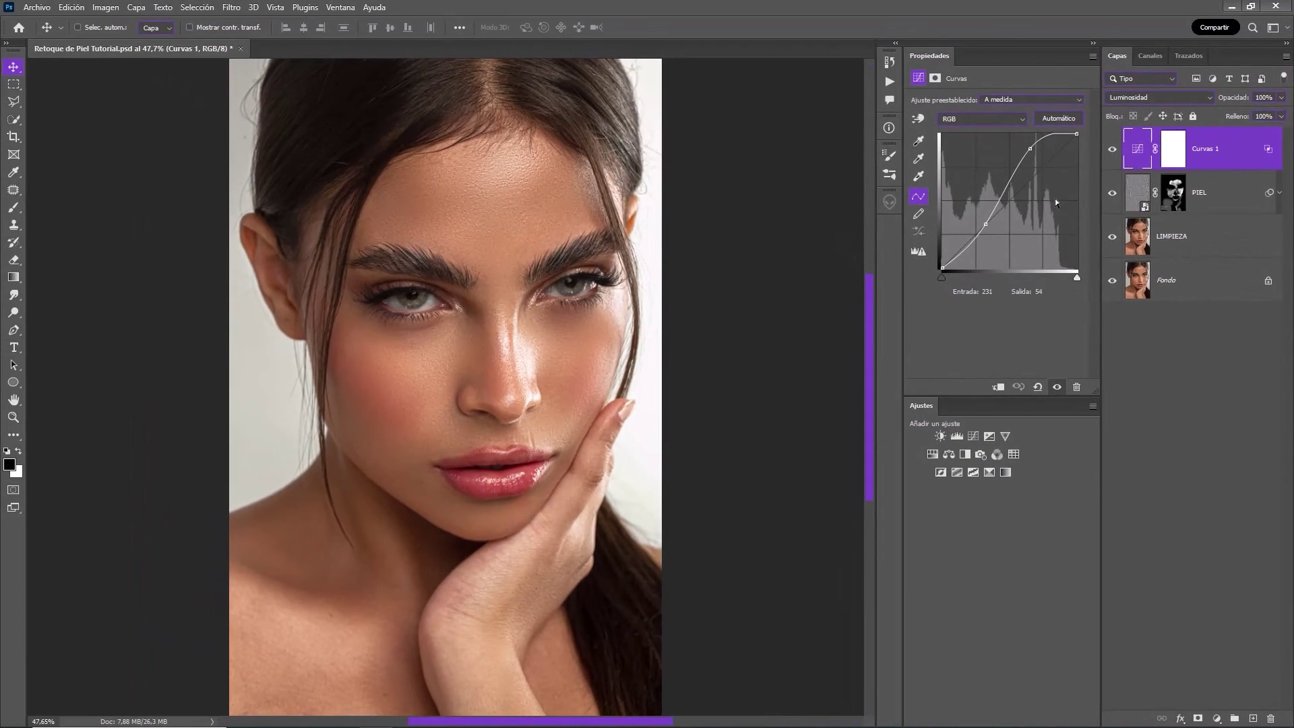
drag(1032, 148, 1032, 152)
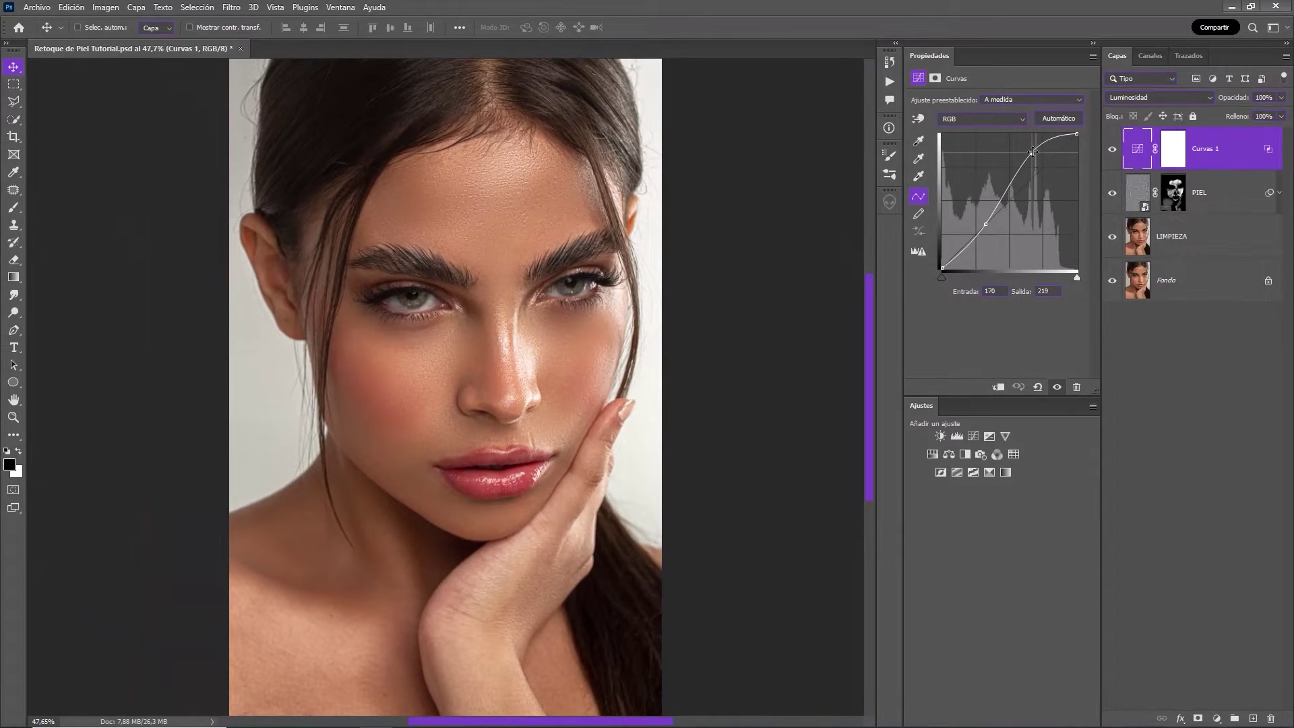
Compare without Curvas 1, then invert its mask to hide the brightening everywhere
click(1112, 149)
click(1176, 152)
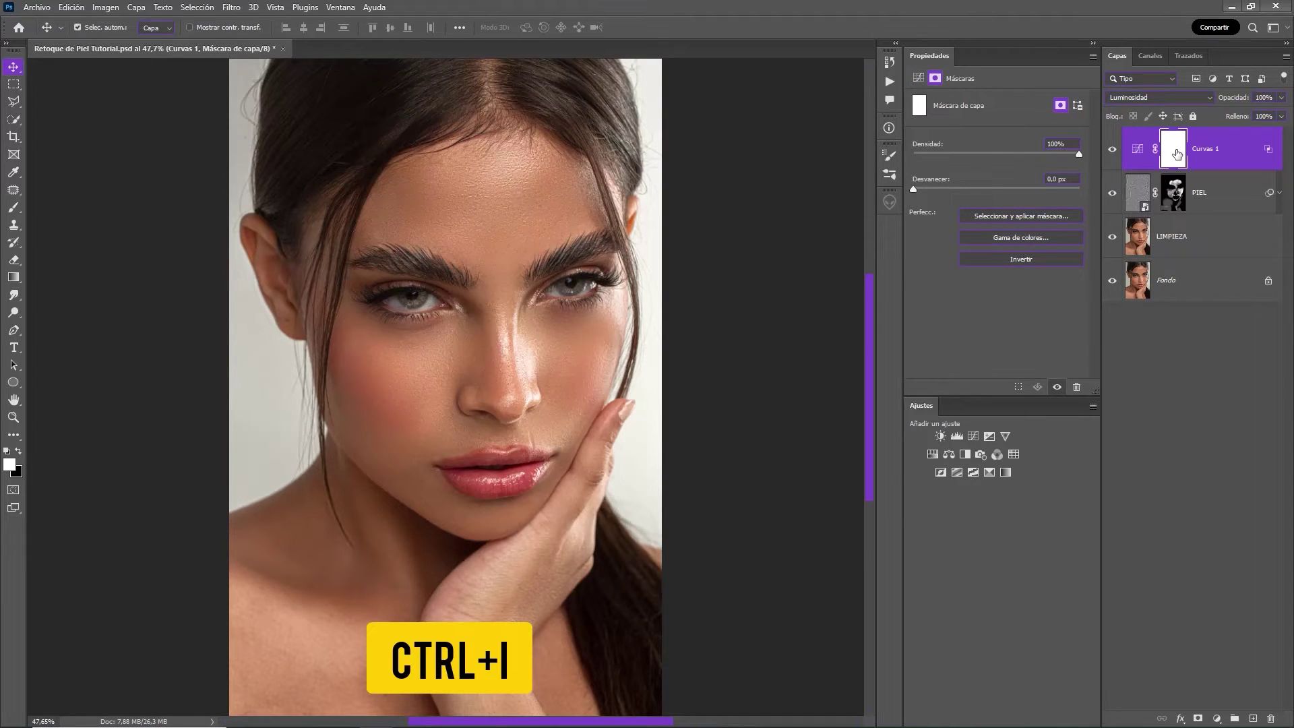
key(ctrl+i)
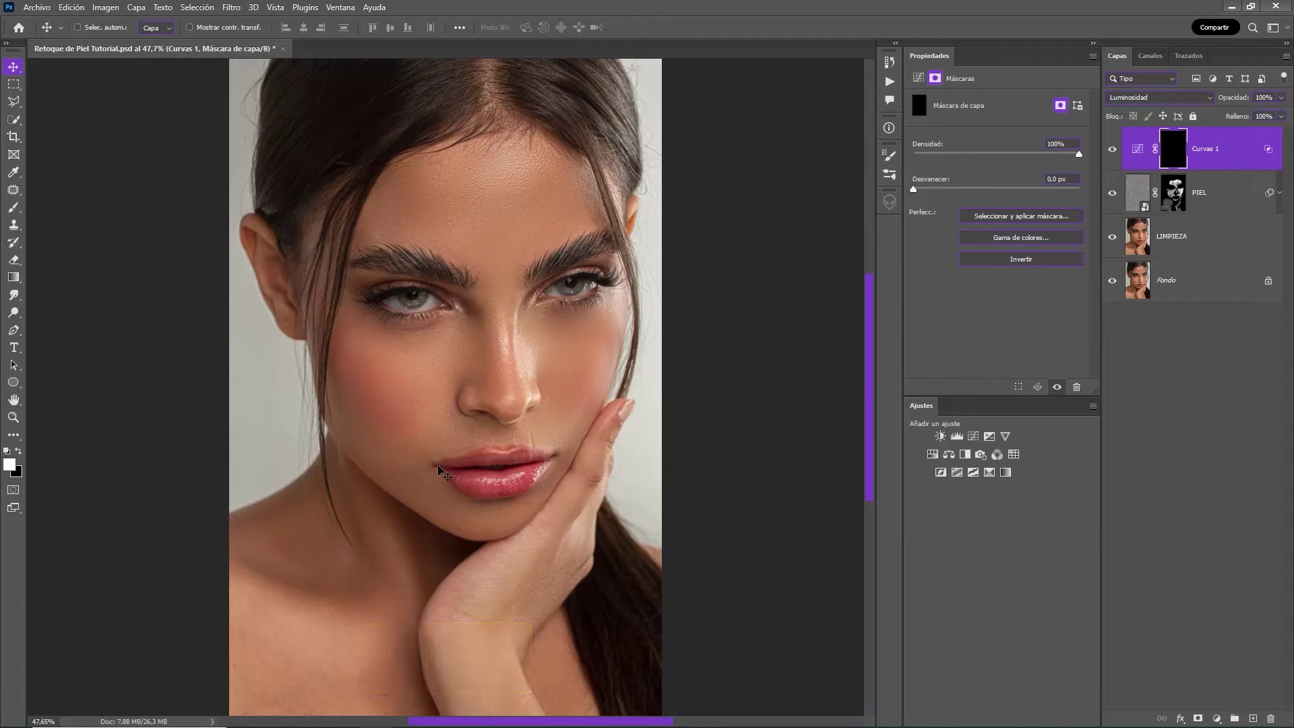
Paint the brightening back onto the forehead and nose with a white brush
key(b)
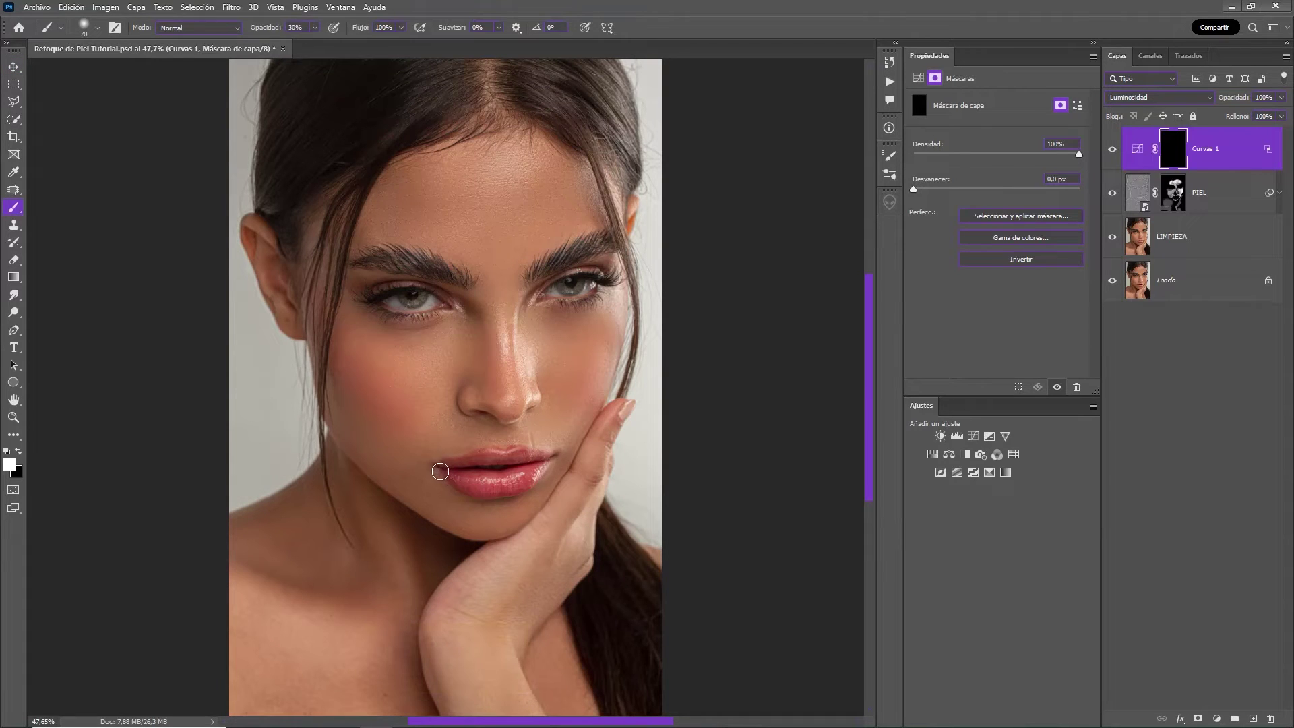
key(bracketright)
key(bracketright)
key(bracketright)
key(8)
drag(509, 189, 508, 326)
key(bracketleft)
key(bracketleft)
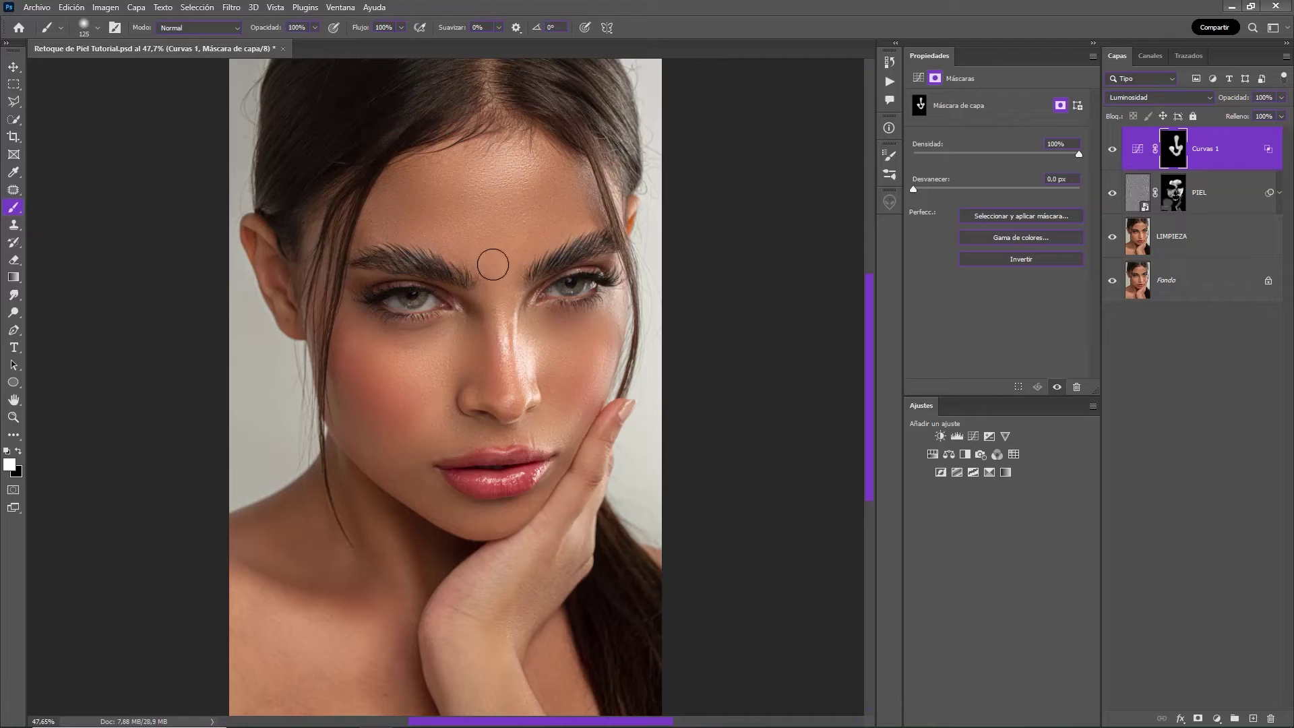
key(0)
key(bracketleft)
key(bracketleft)
key(bracketleft)
Paint the brightening onto the cheek under the left eye, then compare with Curvas 1 hidden
key(bracketright)
key(bracketright)
key(bracketright)
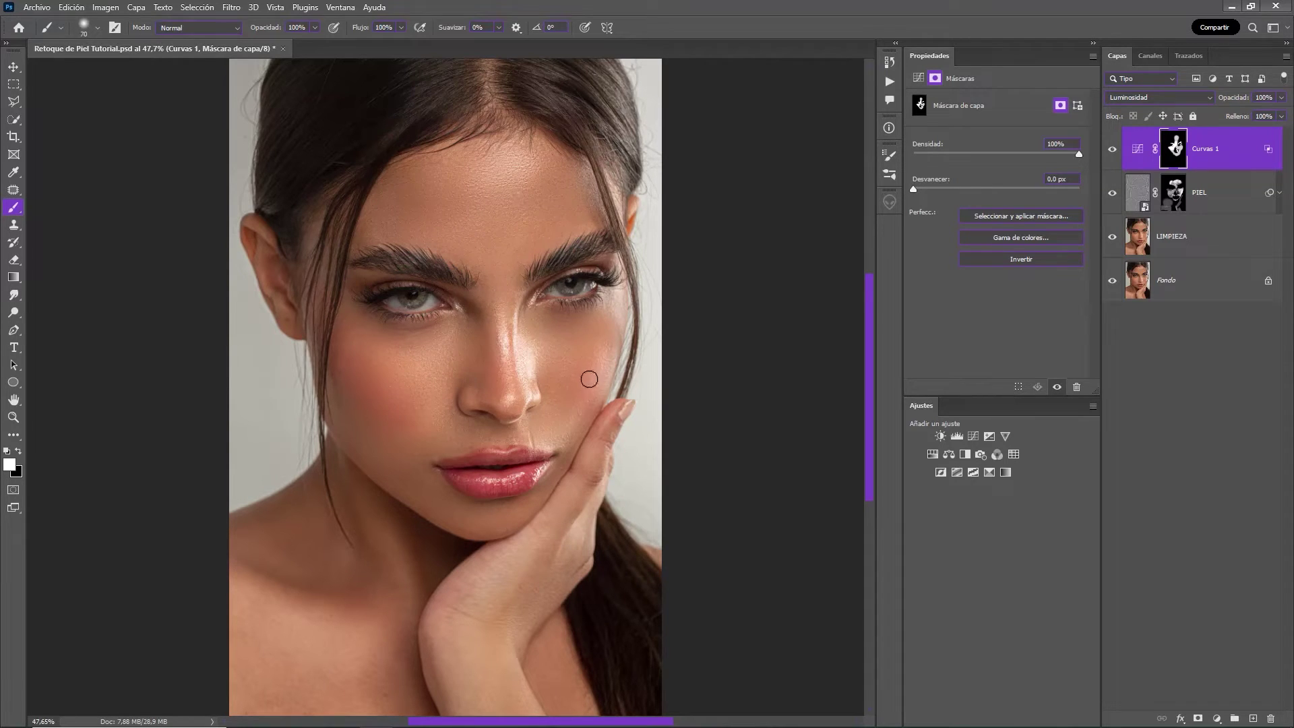
drag(586, 388, 611, 307)
key(bracketleft)
key(bracketleft)
key(bracketleft)
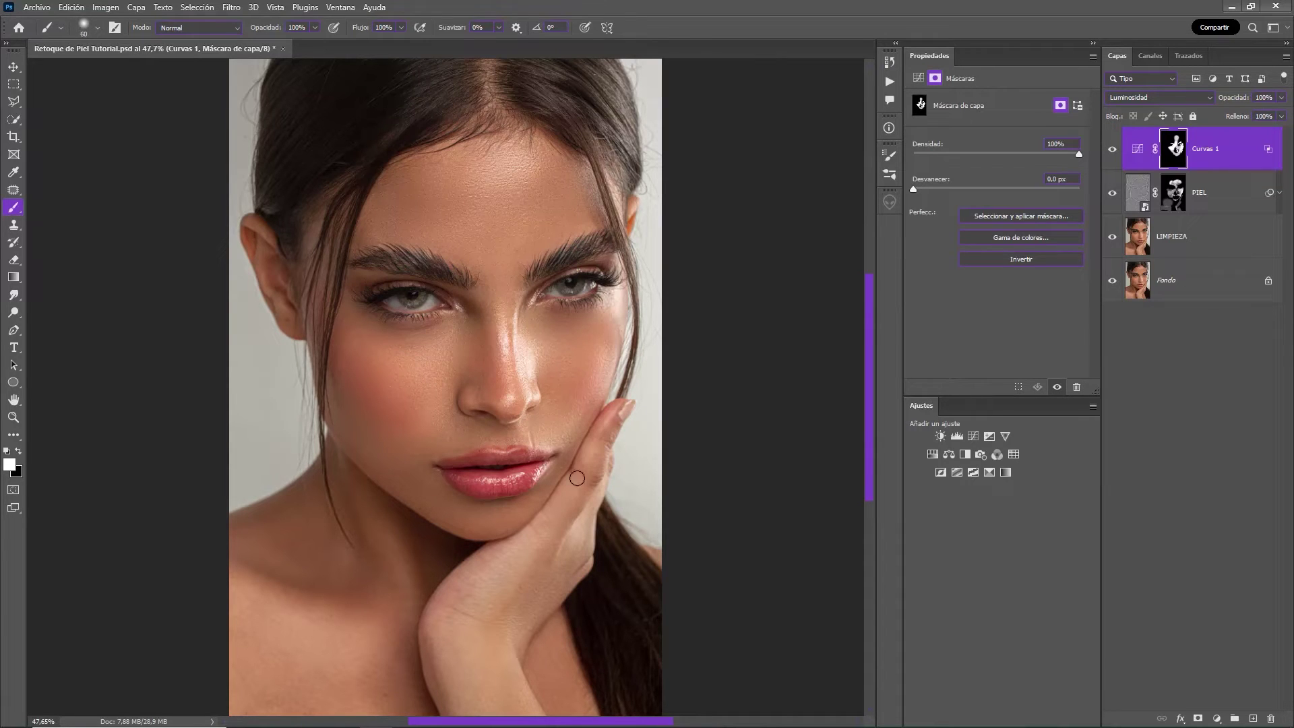
key(bracketright)
key(bracketright)
key(bracketright)
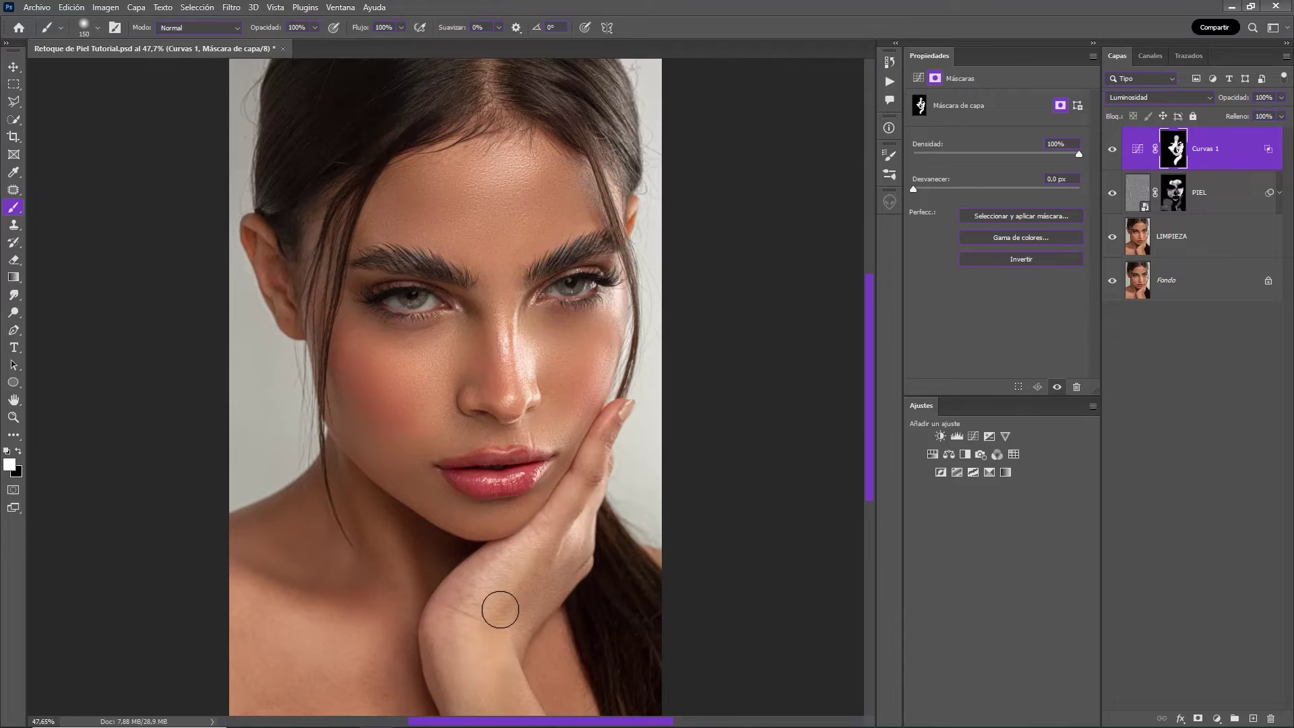
key(bracketleft)
key(bracketleft)
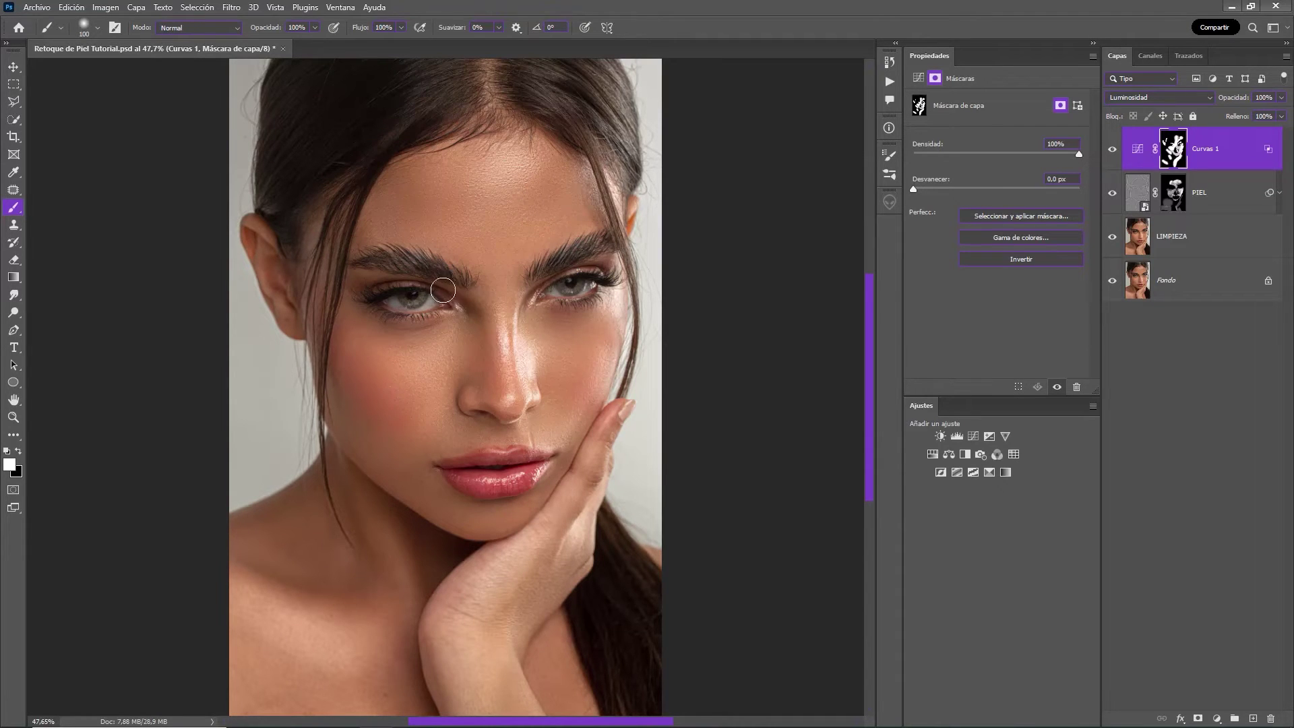
key(bracketleft)
key(bracketleft)
key(bracketleft)
key(bracketleft)
key(bracketleft)
click(1114, 154)
Show Curvas 1 again, add Curvas 2 with a curve pulled down, and set Multiplicar blending
click(1113, 152)
click(973, 438)
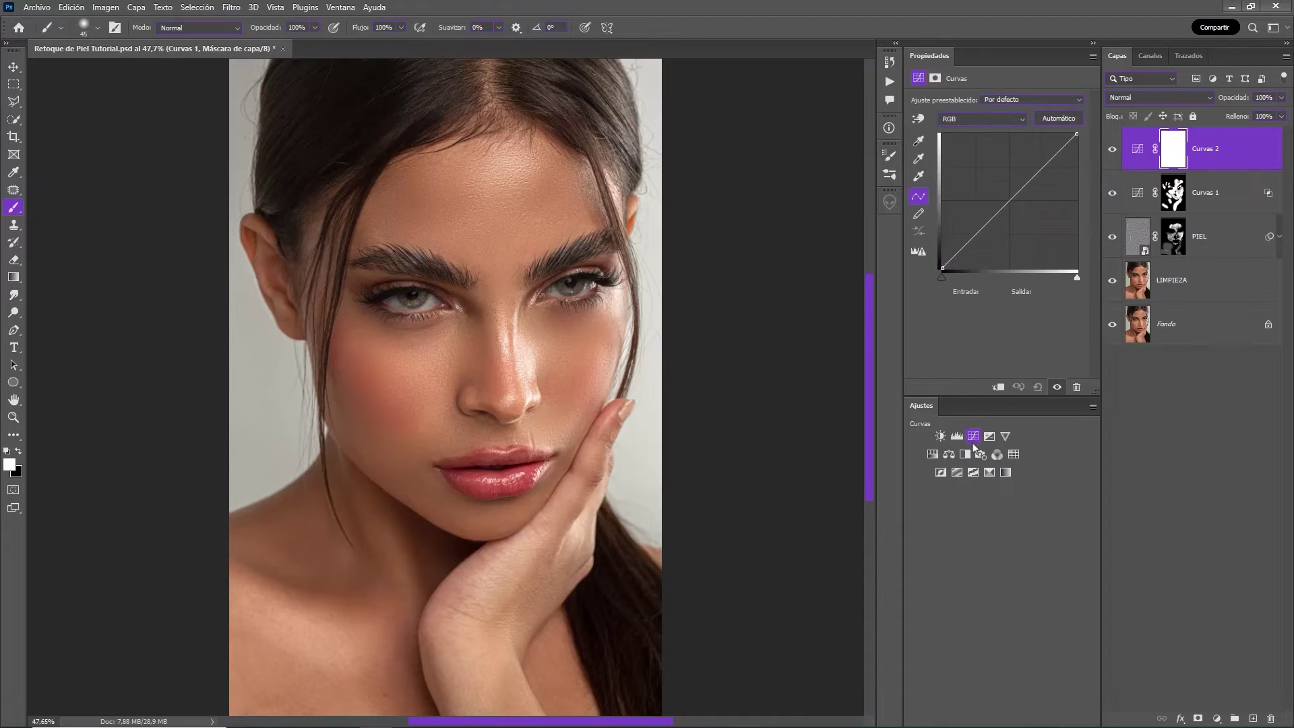
mouse_move(976, 235)
mouse_down()
mouse_move(987, 252)
mouse_move(1014, 200)
mouse_up()
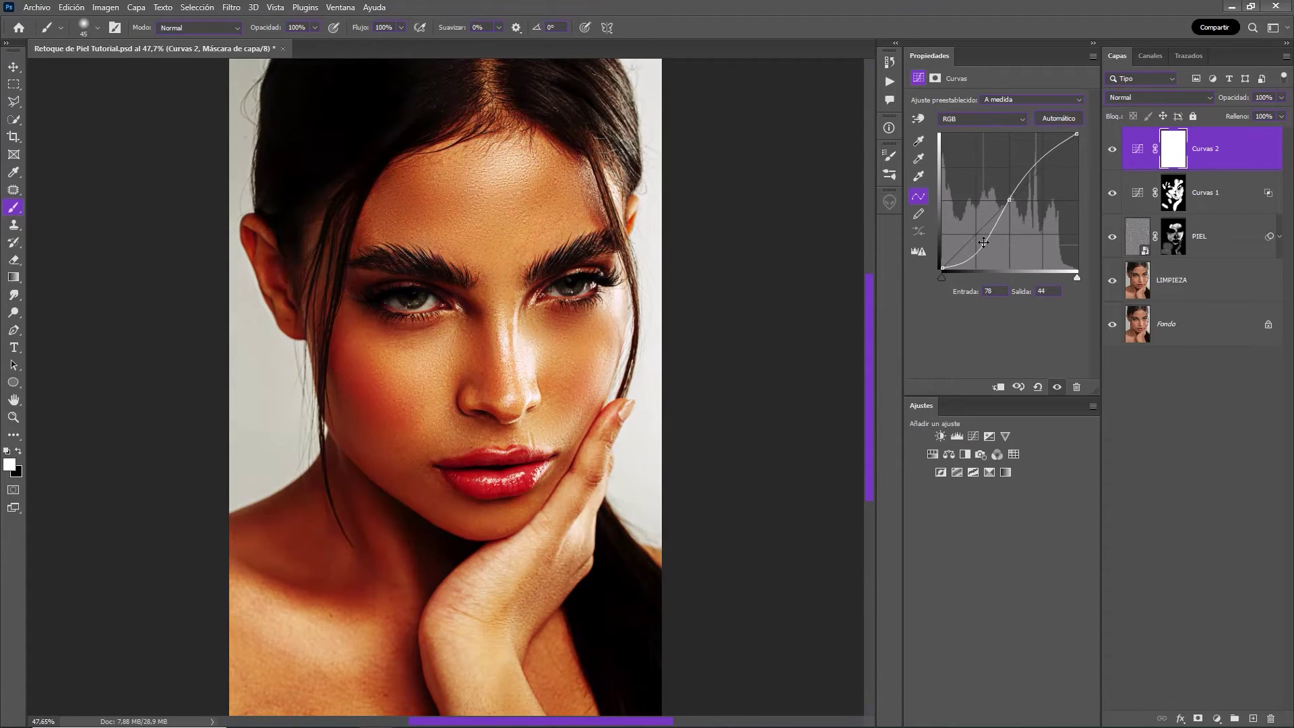
drag(981, 244, 984, 248)
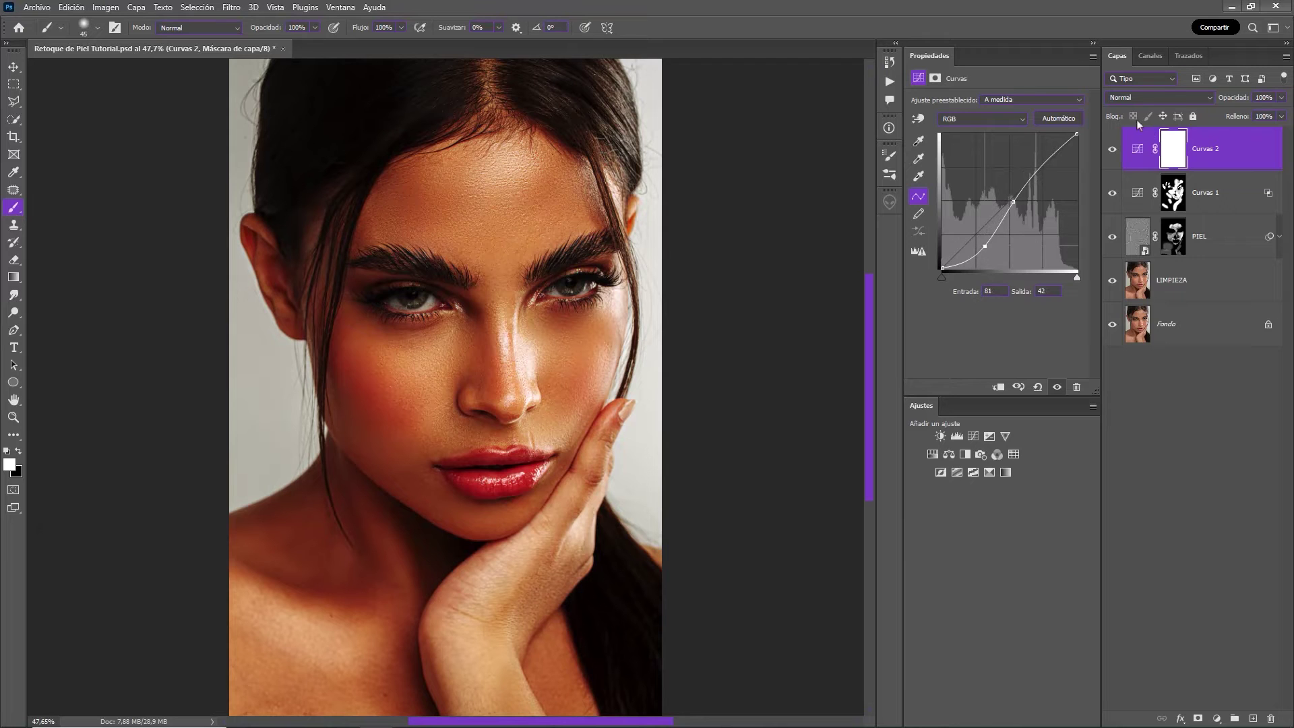
click(1138, 99)
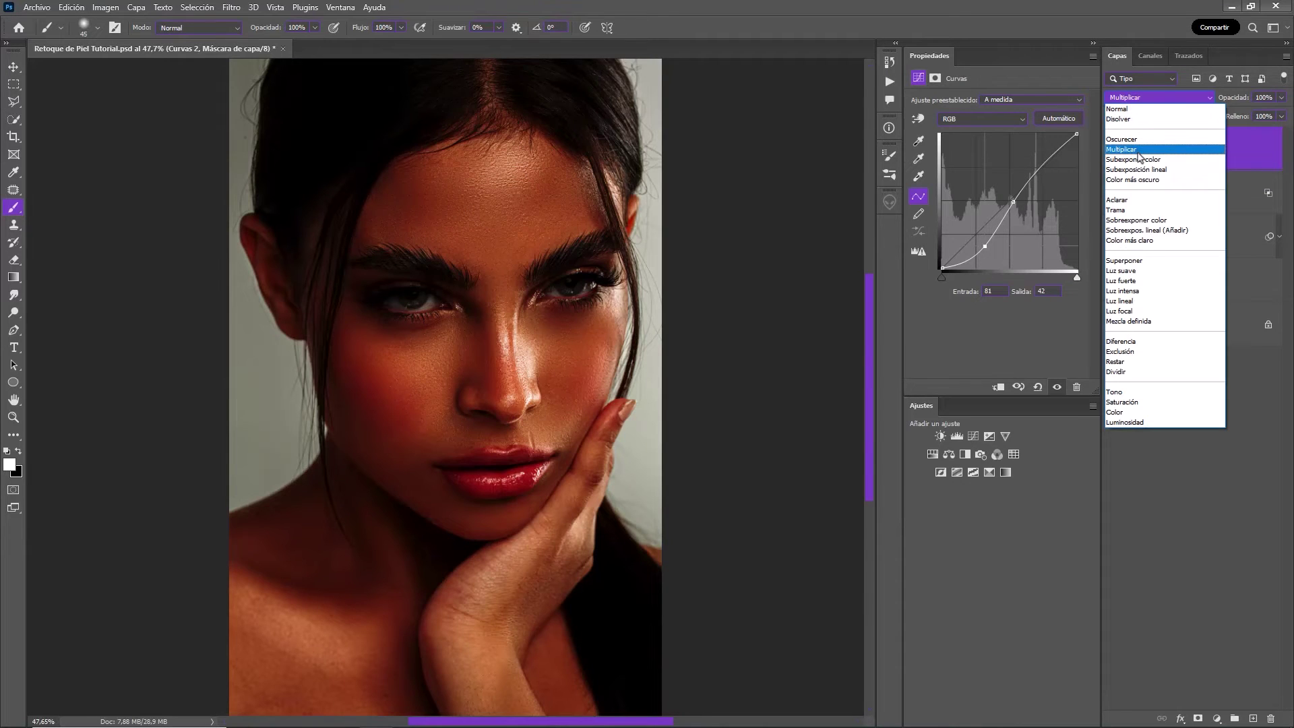
click(1137, 151)
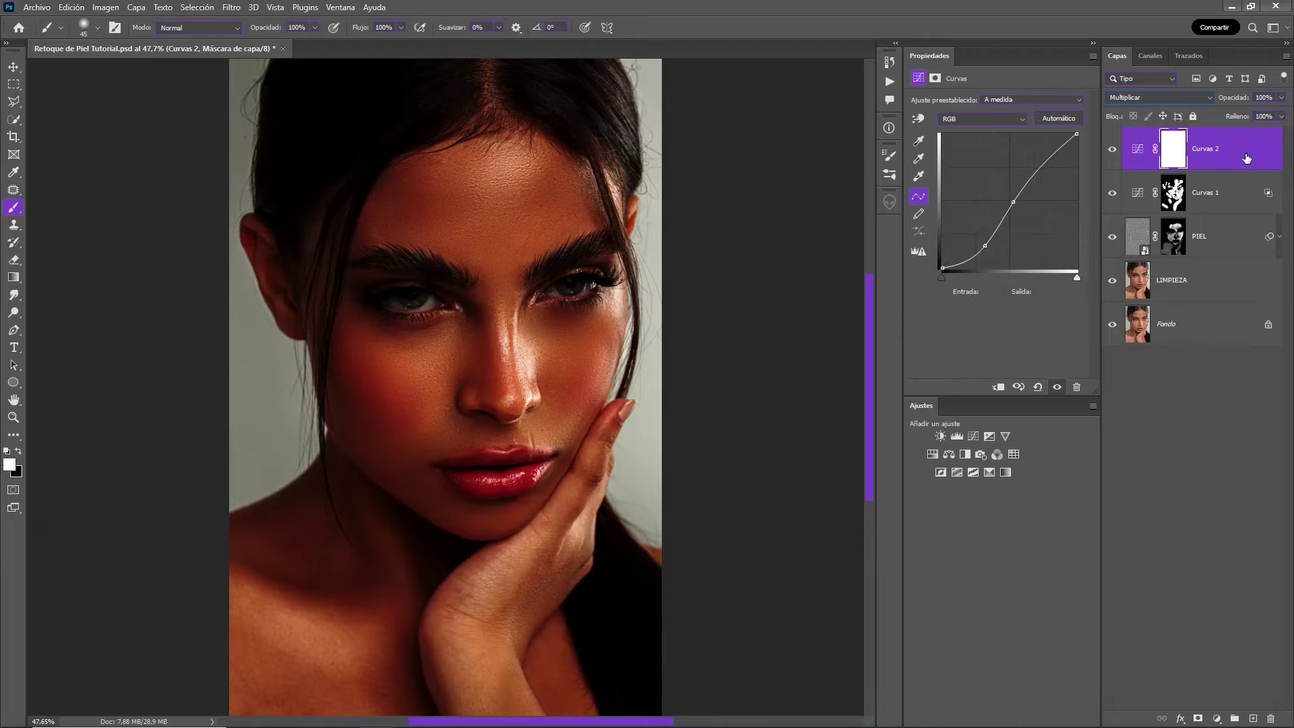
In Curvas 2's Blend If, drag the Underlying Layer white slider left to spare brighter tones
double_click(1247, 158)
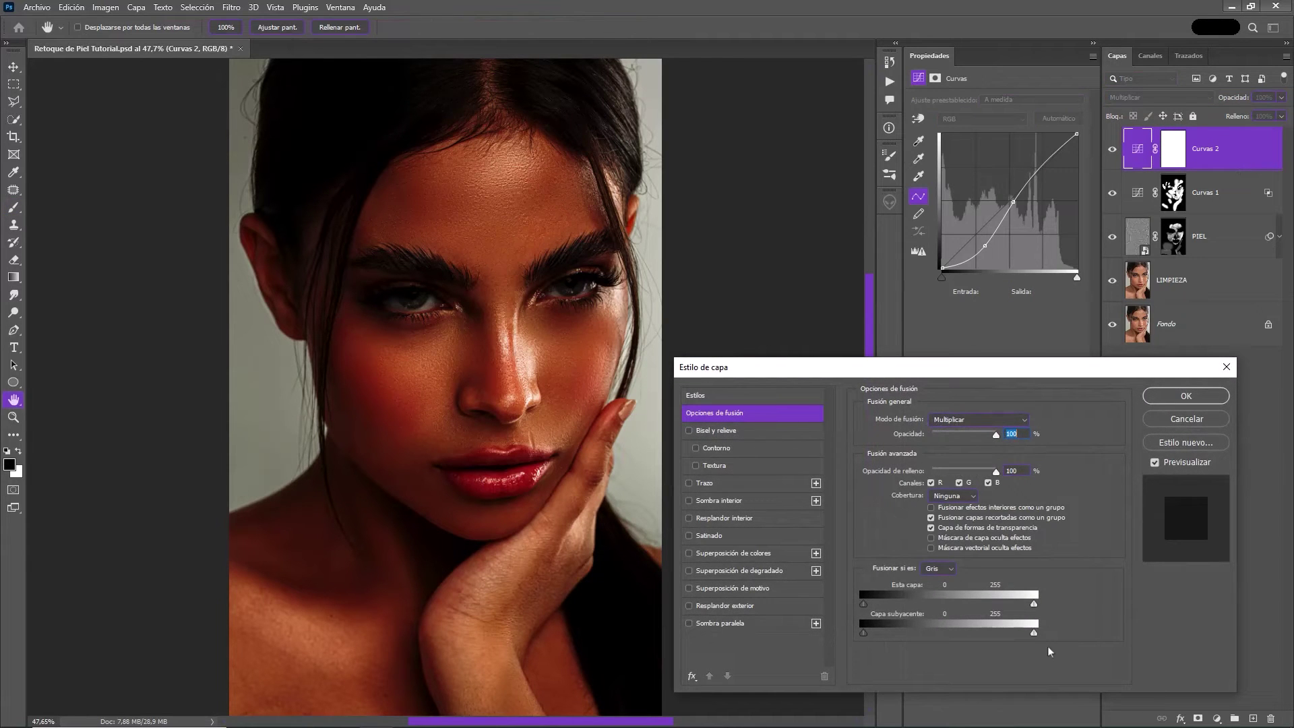
drag(1015, 634, 880, 632)
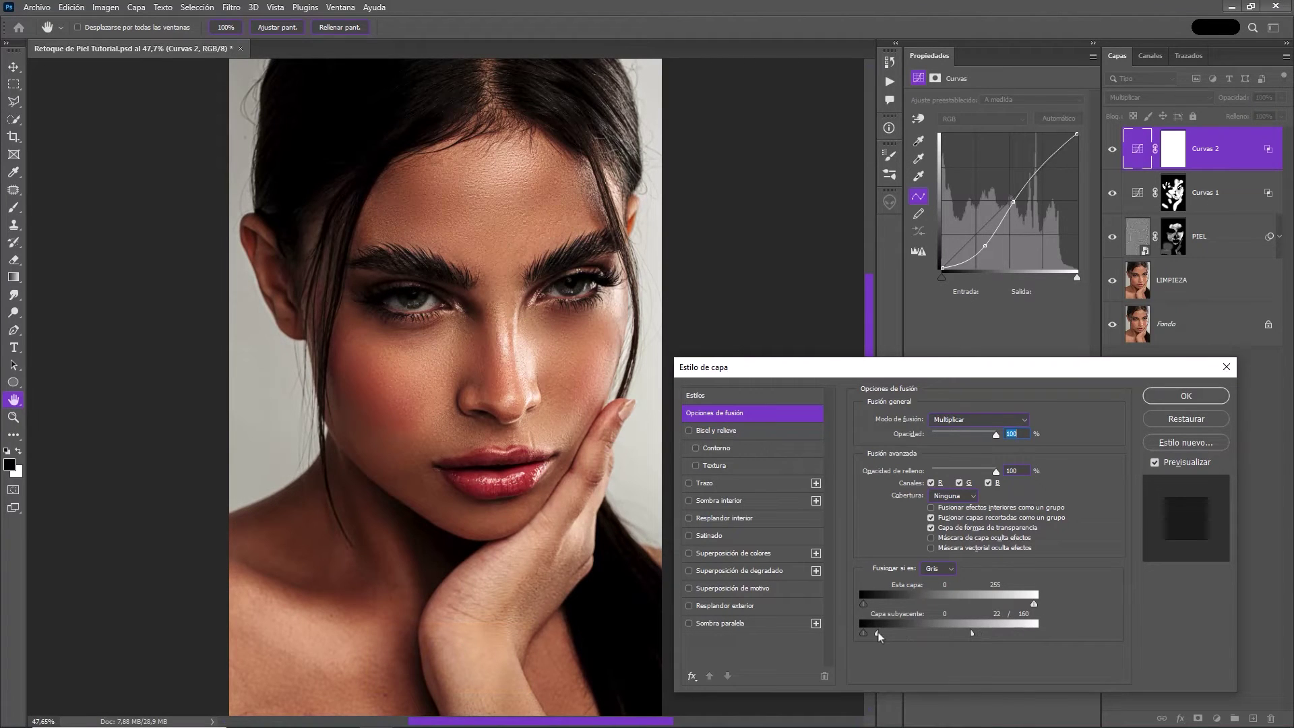
click(1166, 396)
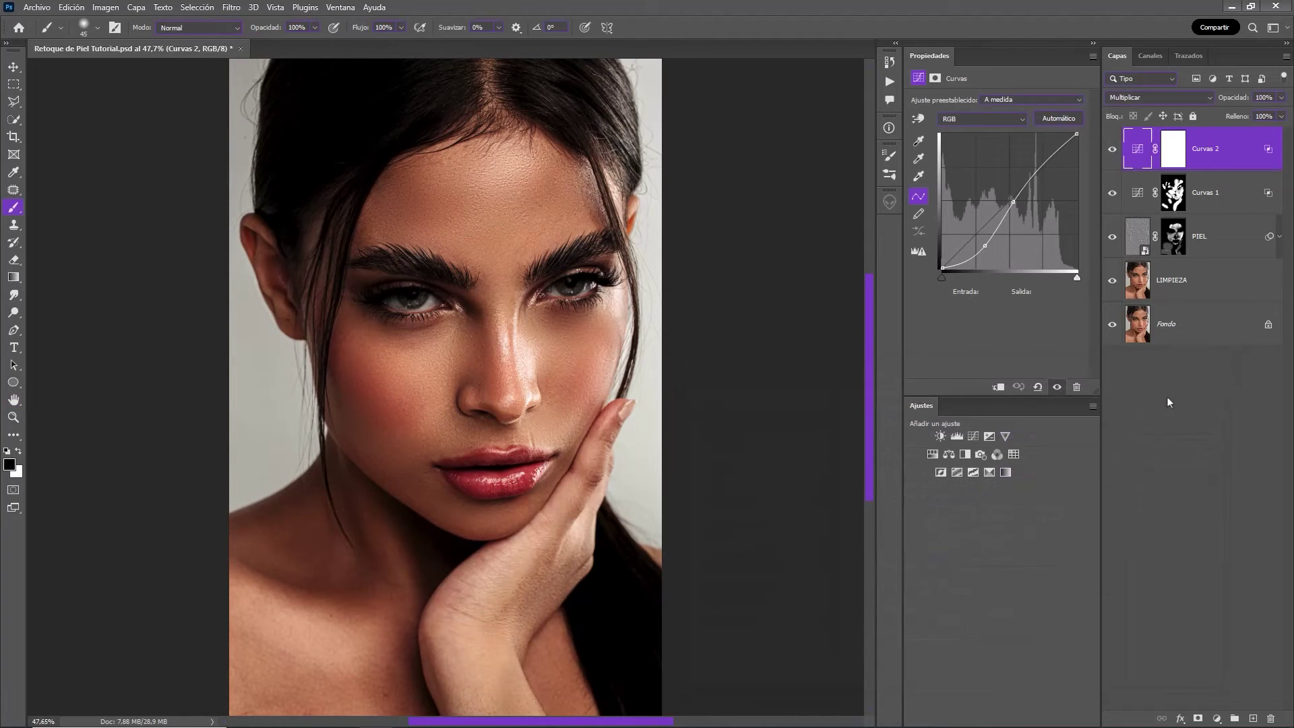
Compare the portrait without Curvas 2, then invert its mask to hide the darkening
click(1113, 151)
click(1173, 153)
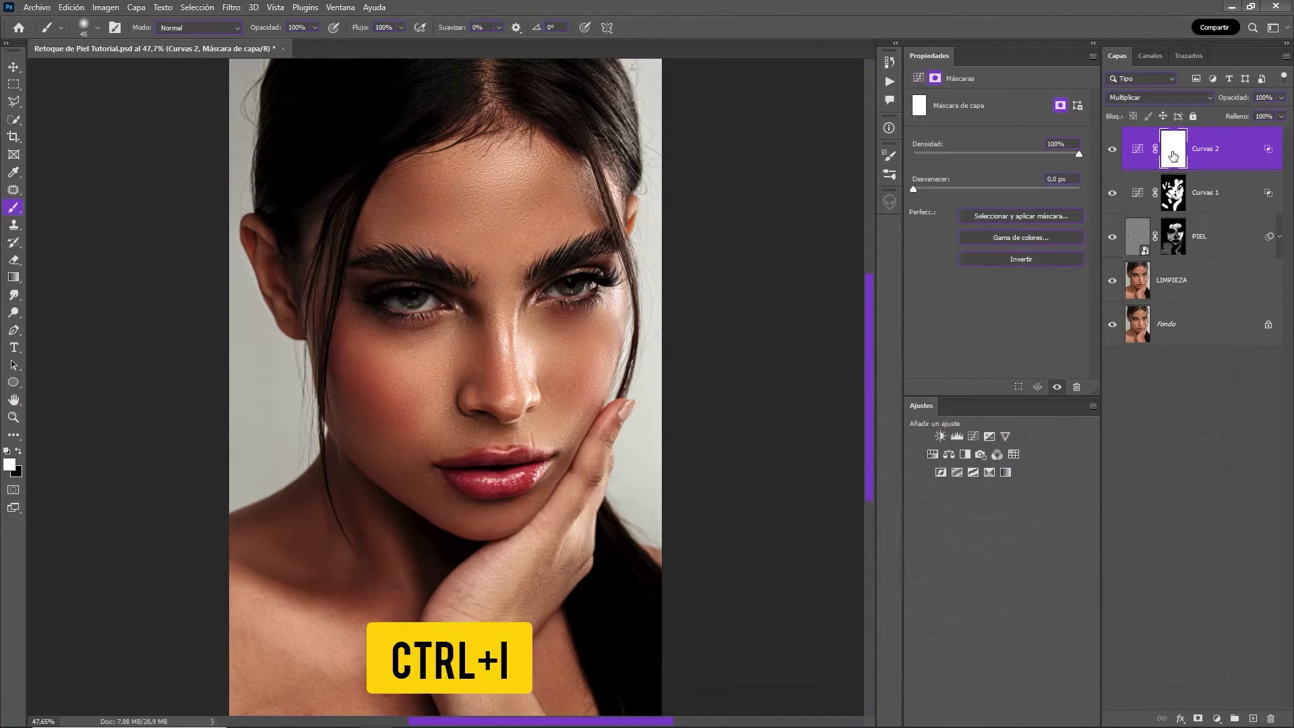
key(ctrl+i)
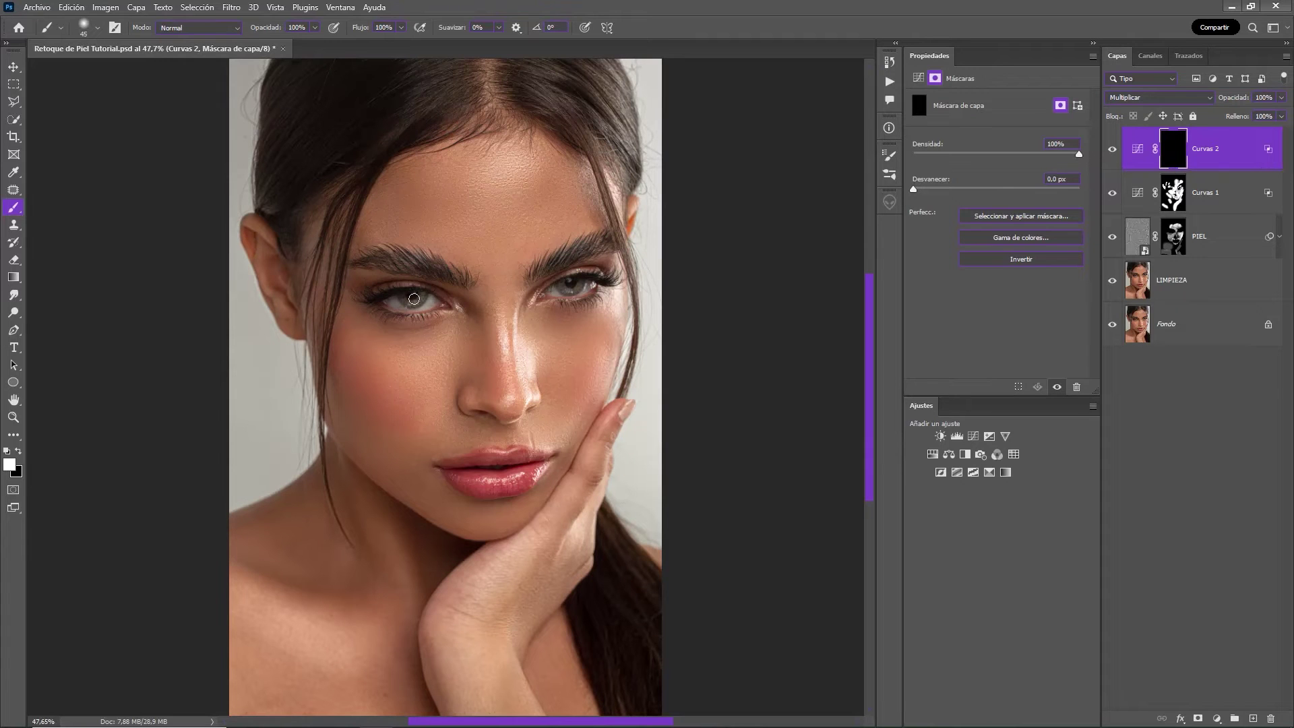
Paint the darkening onto the cheek, the base of the nose, and under both eyes
key(5)
key(bracketright)
key(bracketright)
key(bracketright)
key(bracketright)
key(bracketright)
mouse_move(301, 287)
mouse_down()
mouse_move(358, 444)
mouse_move(462, 544)
mouse_up()
key(4)
key(bracketleft)
key(bracketleft)
key(bracketleft)
drag(534, 370, 434, 418)
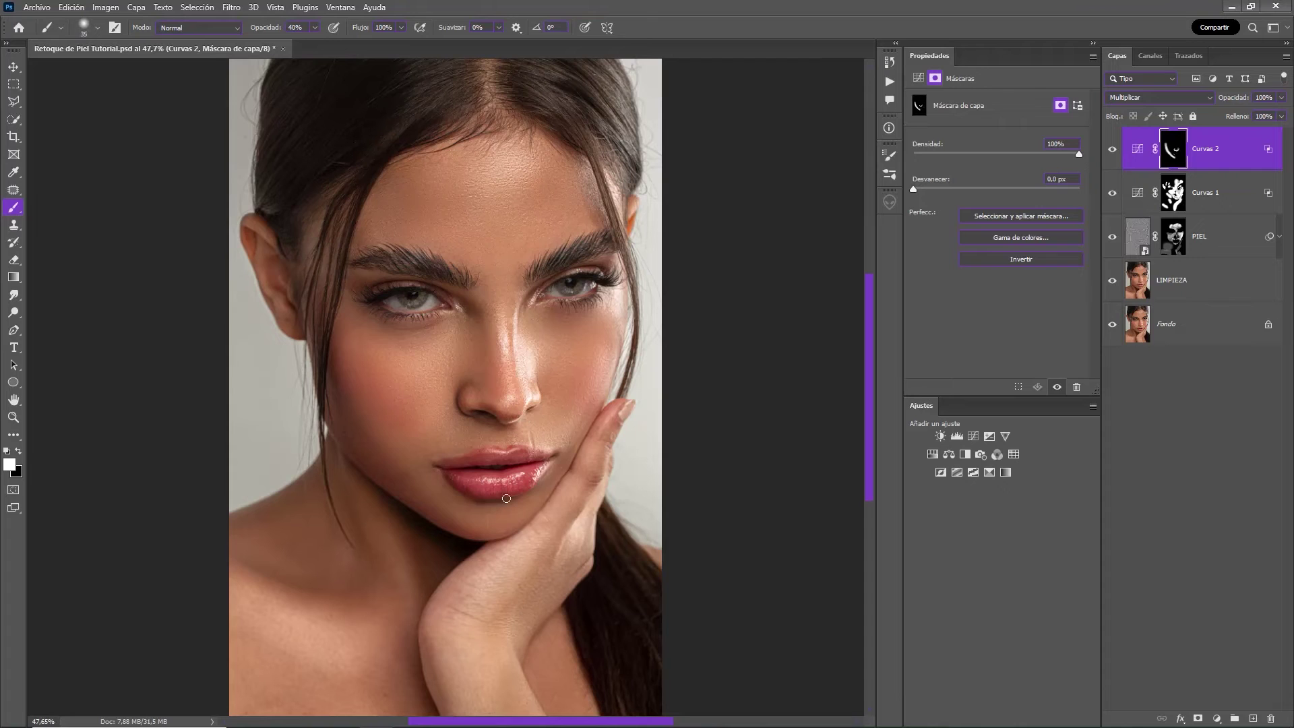
key(bracketleft)
key(bracketleft)
key(bracketleft)
drag(573, 303, 539, 250)
drag(364, 277, 443, 297)
Deepen the neck shadow under the jaw and the temple beside the left eye
key(bracketright)
key(bracketright)
key(bracketright)
drag(346, 472, 330, 570)
drag(425, 607, 417, 695)
key(bracketright)
key(bracketright)
mouse_move(277, 300)
mouse_down()
mouse_move(283, 236)
mouse_move(306, 215)
mouse_up()
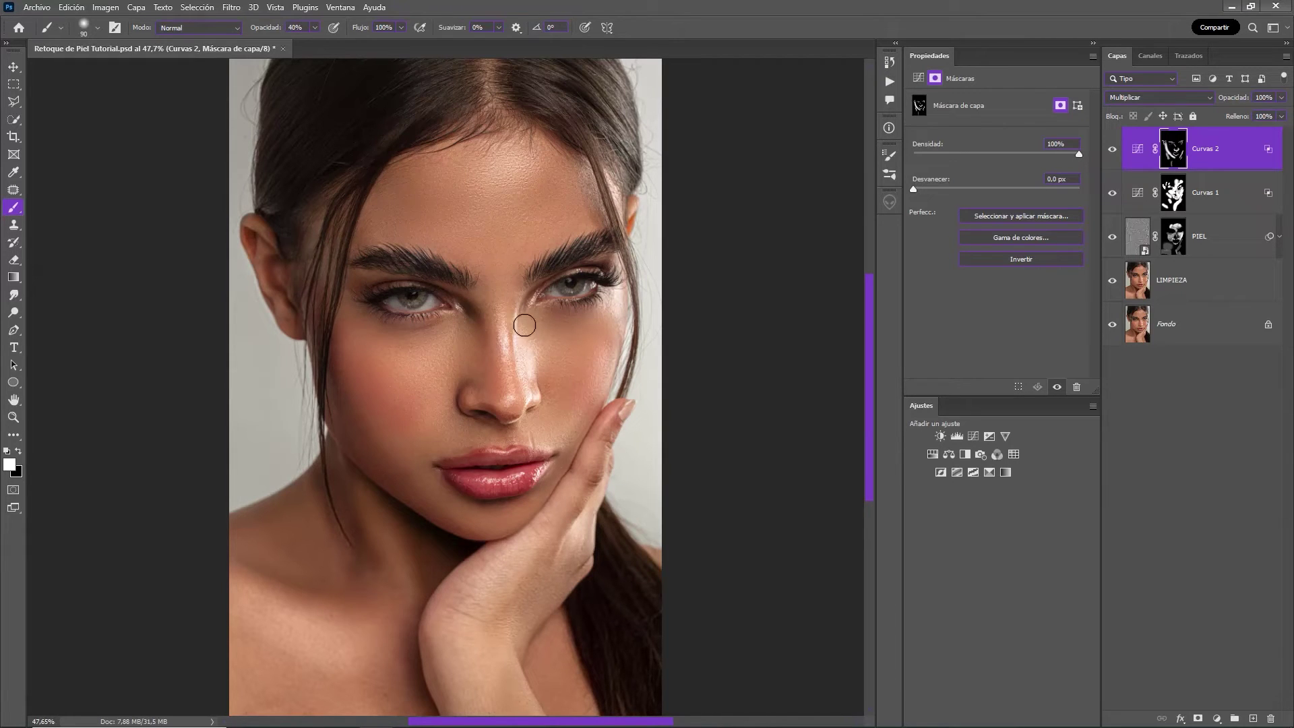
key(bracketleft)
key(bracketleft)
key(bracketleft)
key(bracketleft)
key(v)
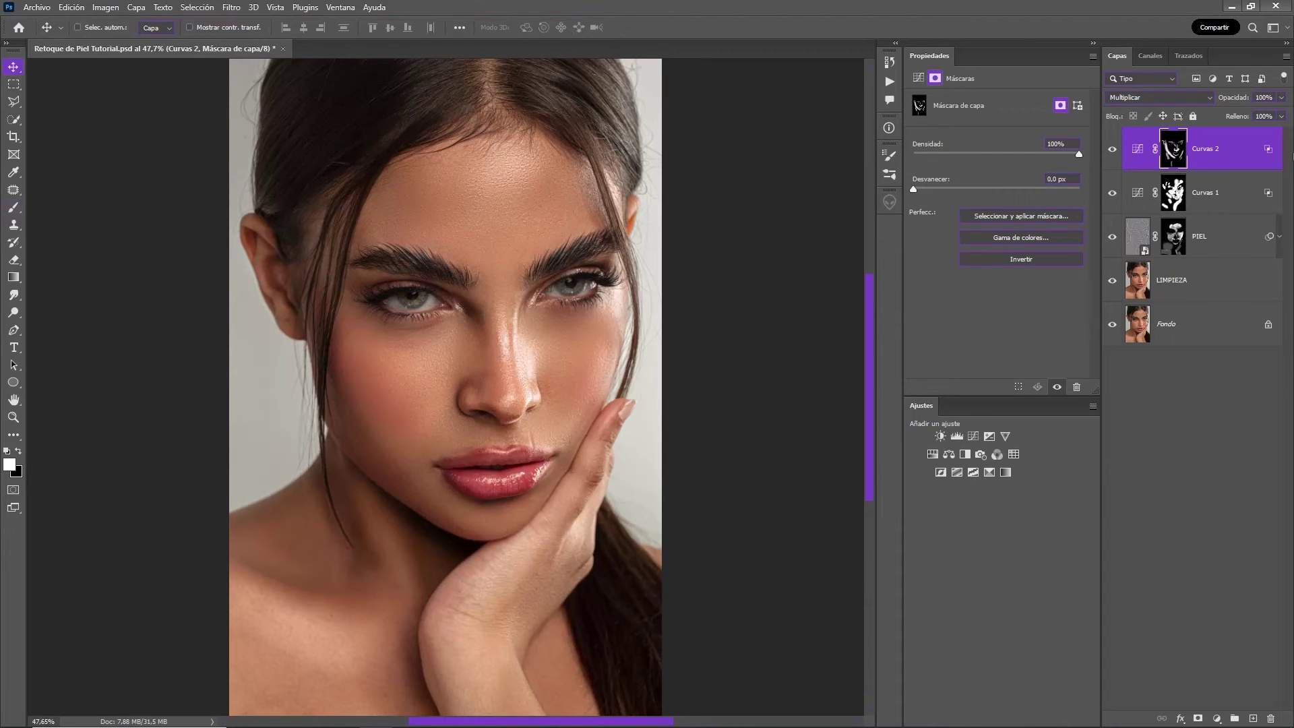
click(1281, 98)
Ease Curvas 2 to 70% opacity after comparing, and add a third Curves layer, Curvas 3
drag(1282, 115, 1273, 116)
click(1110, 153)
click(1112, 150)
click(1282, 100)
drag(1271, 116, 1264, 116)
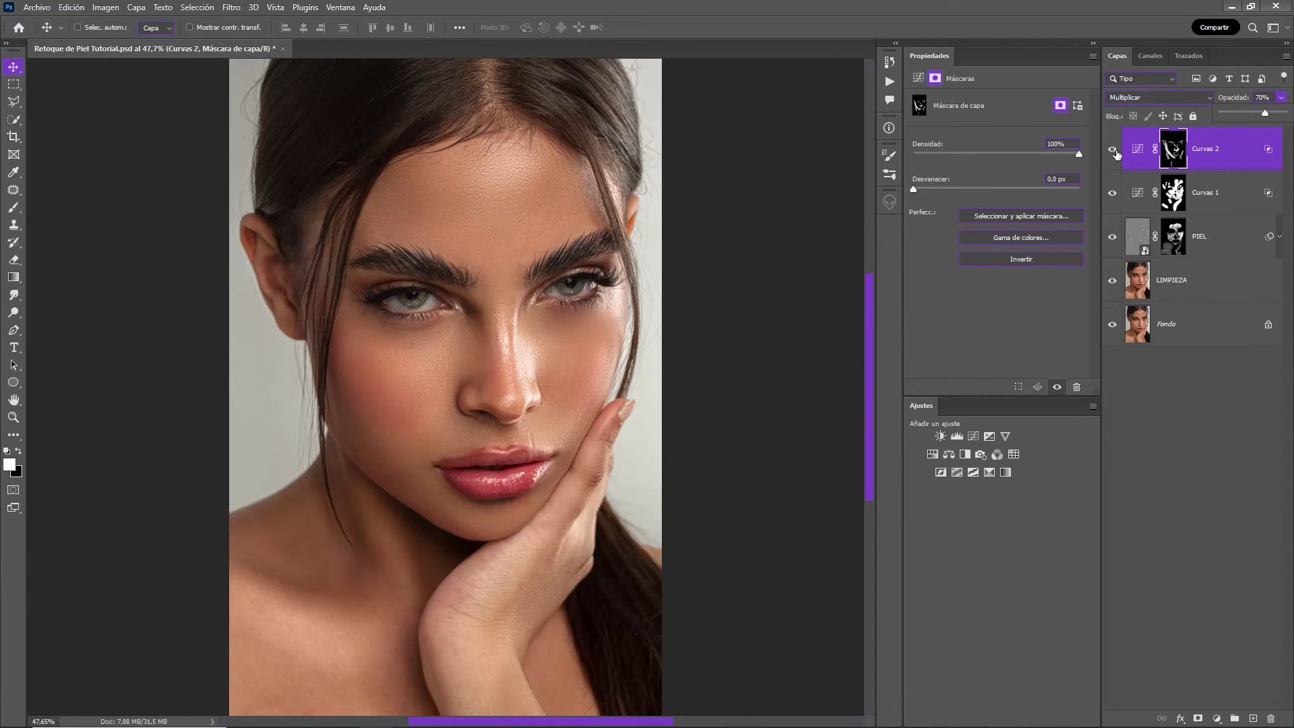
click(1113, 150)
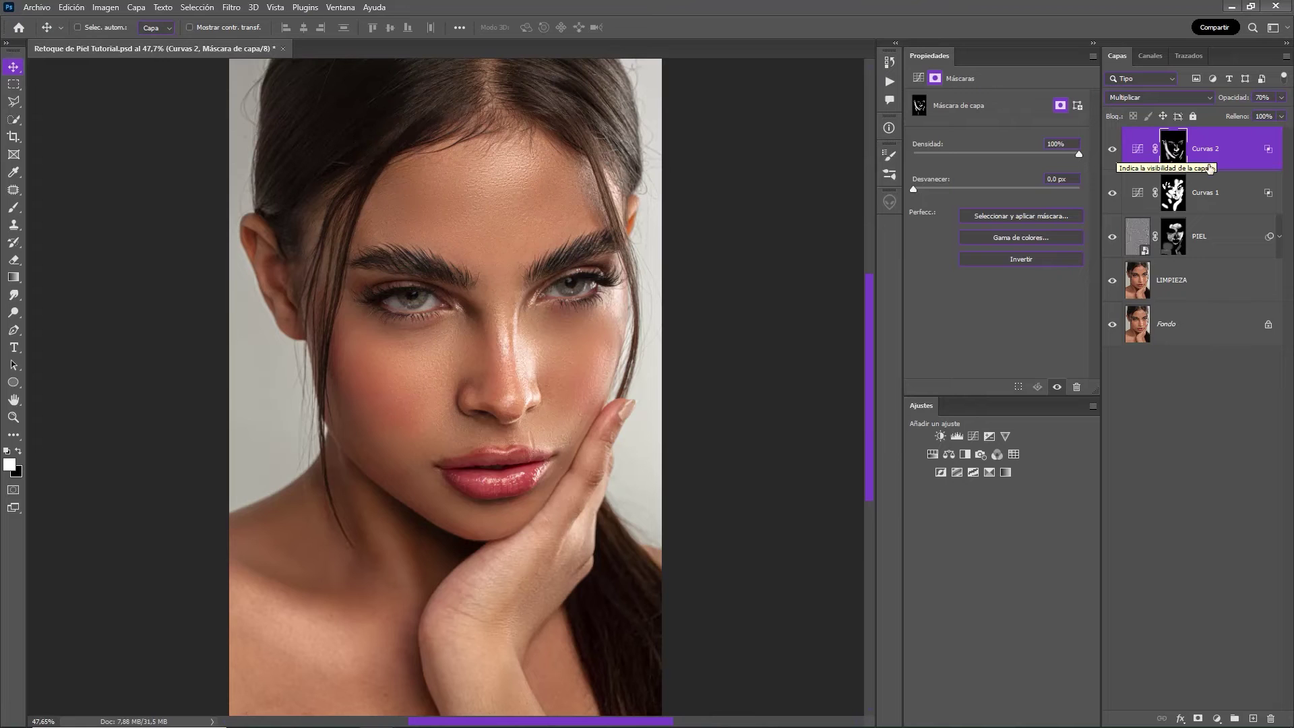
click(1253, 167)
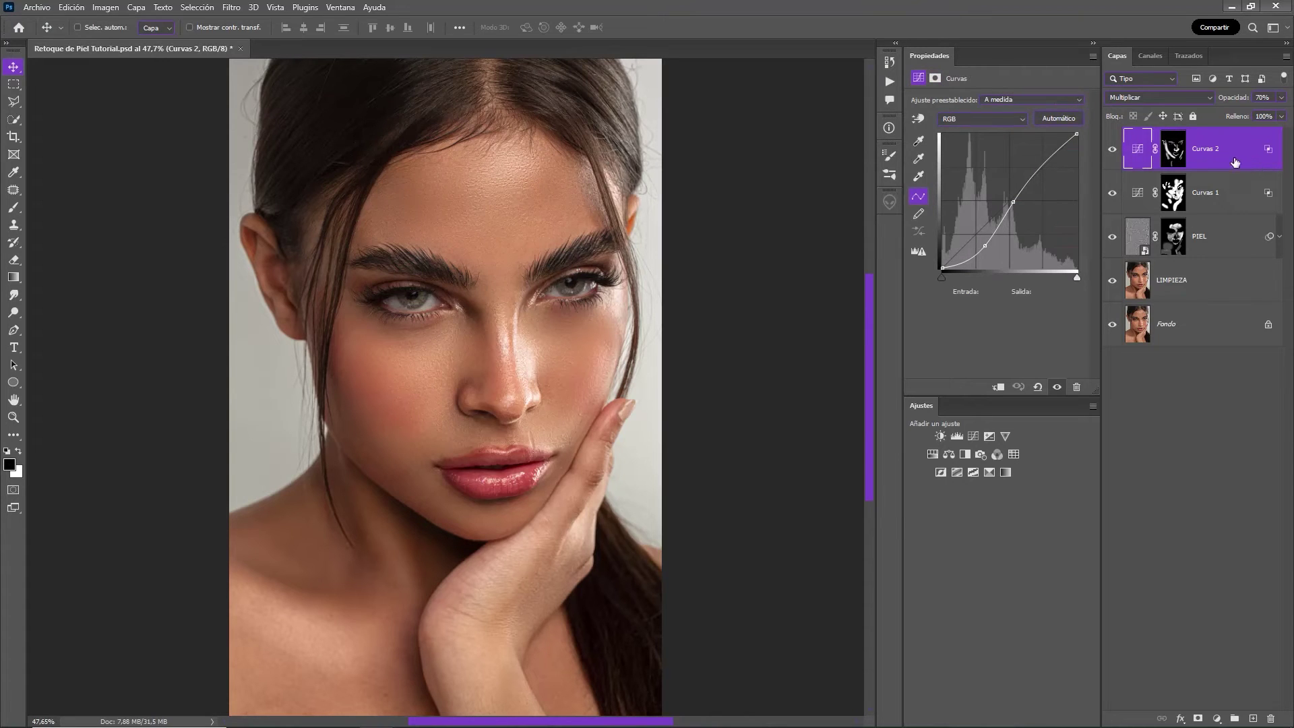
click(973, 436)
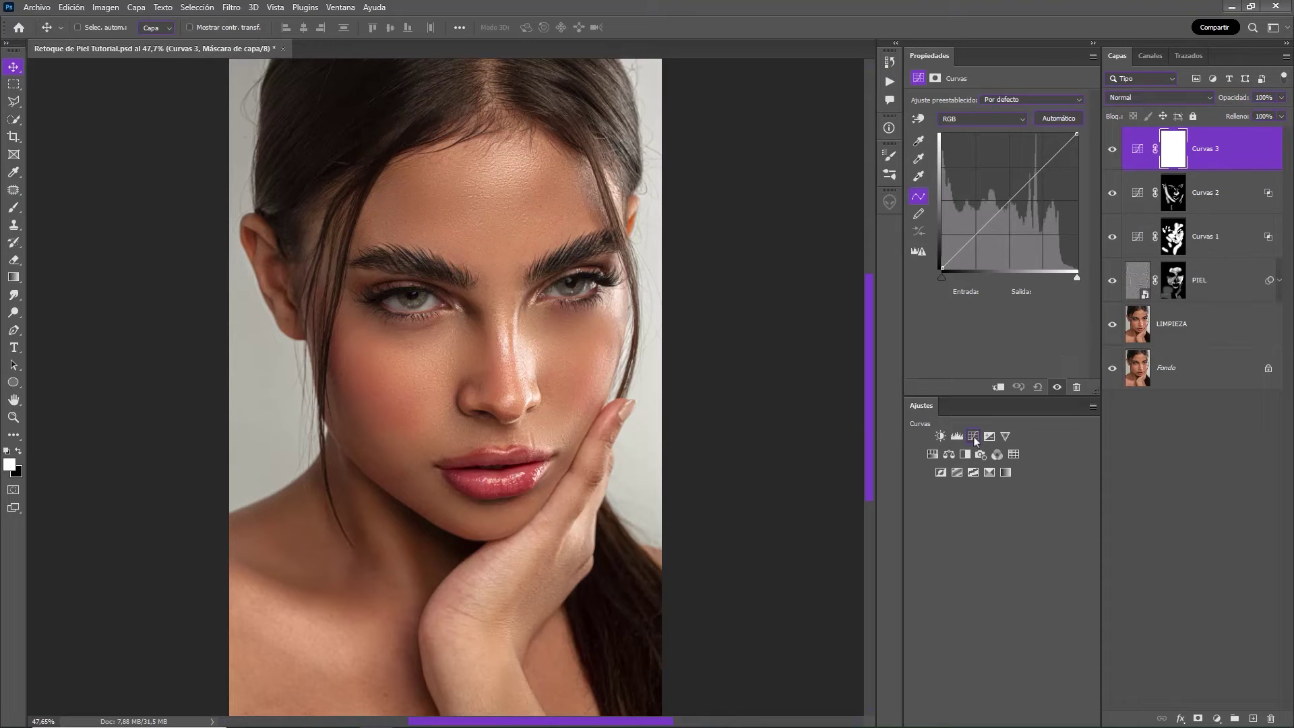
Set Curvas 3 to Trama blending and invert its mask to black
click(1162, 99)
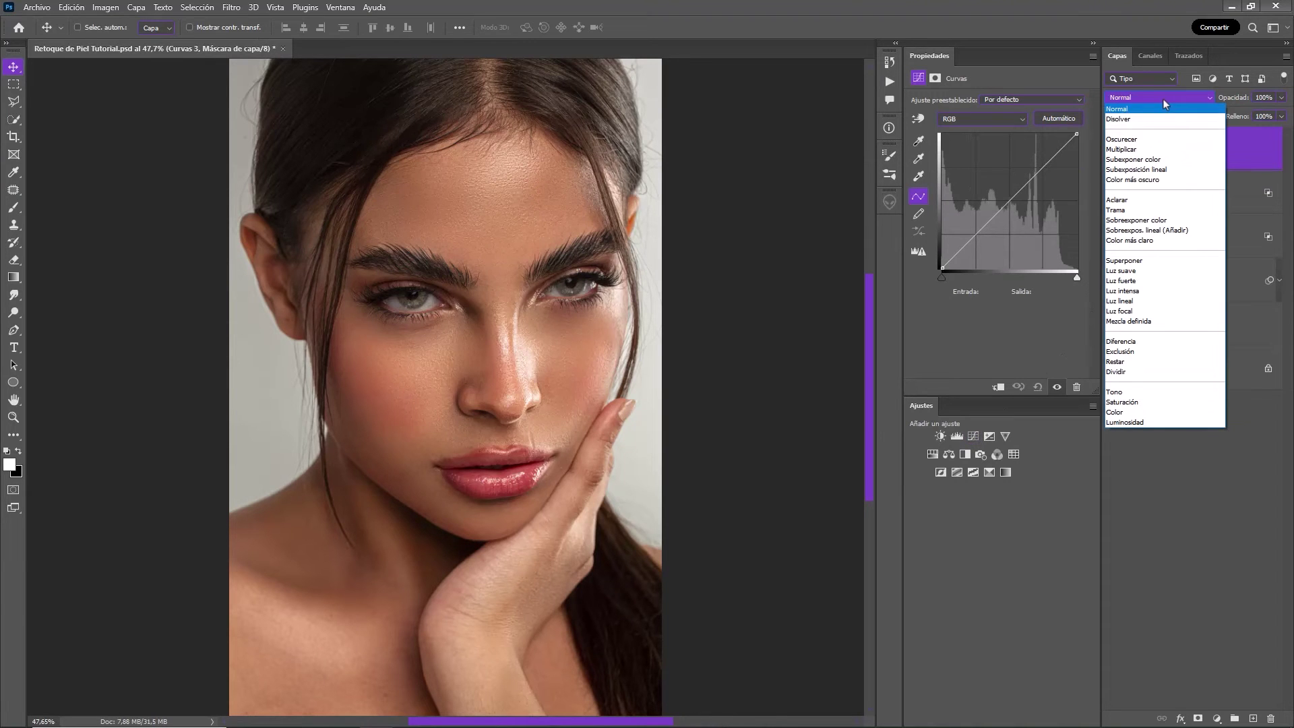
click(1137, 213)
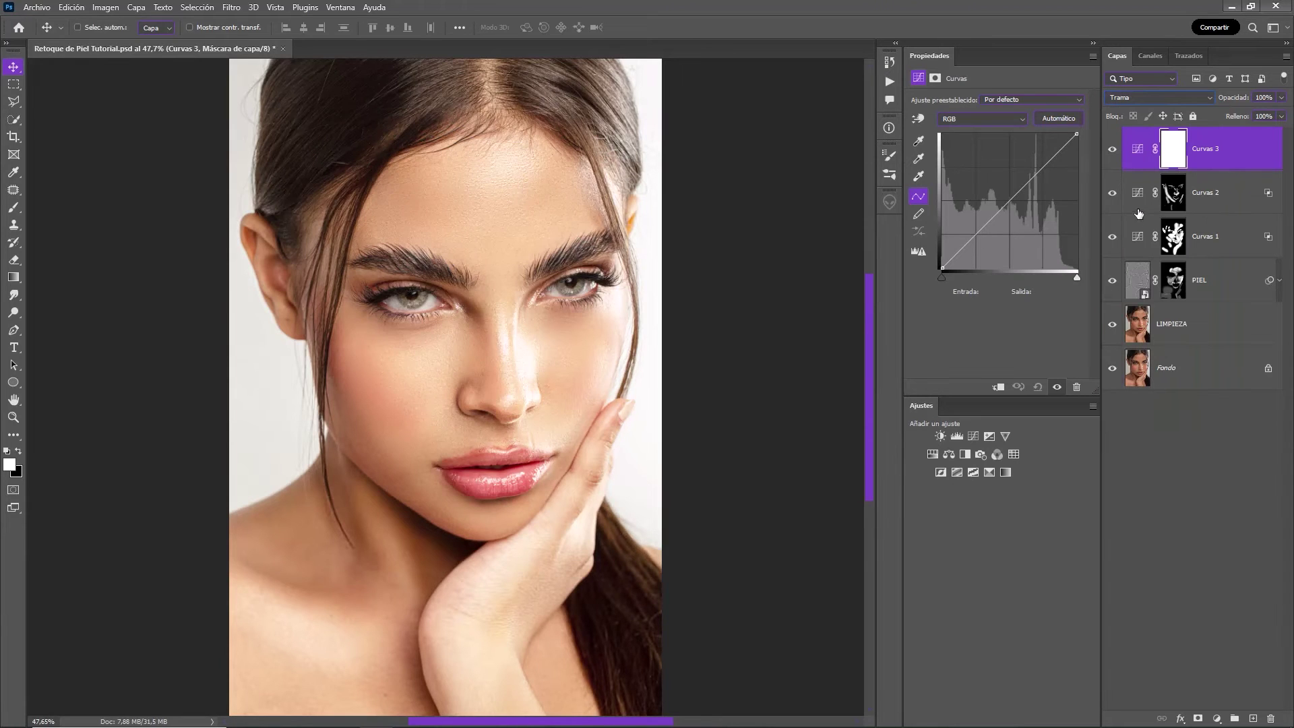
click(1173, 161)
key(ctrl+i)
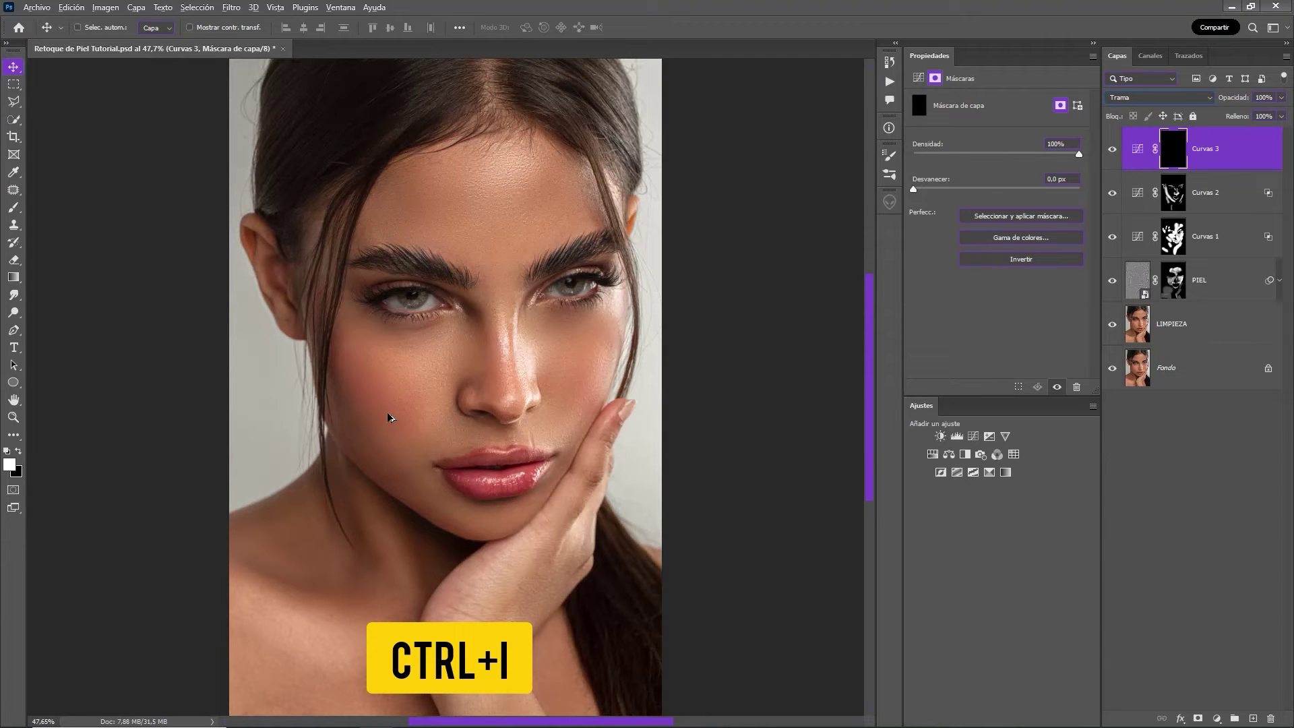
Zoom into the eyes and paint the brightening onto the left eye white at half strength
scroll(398, 414, up, 5)
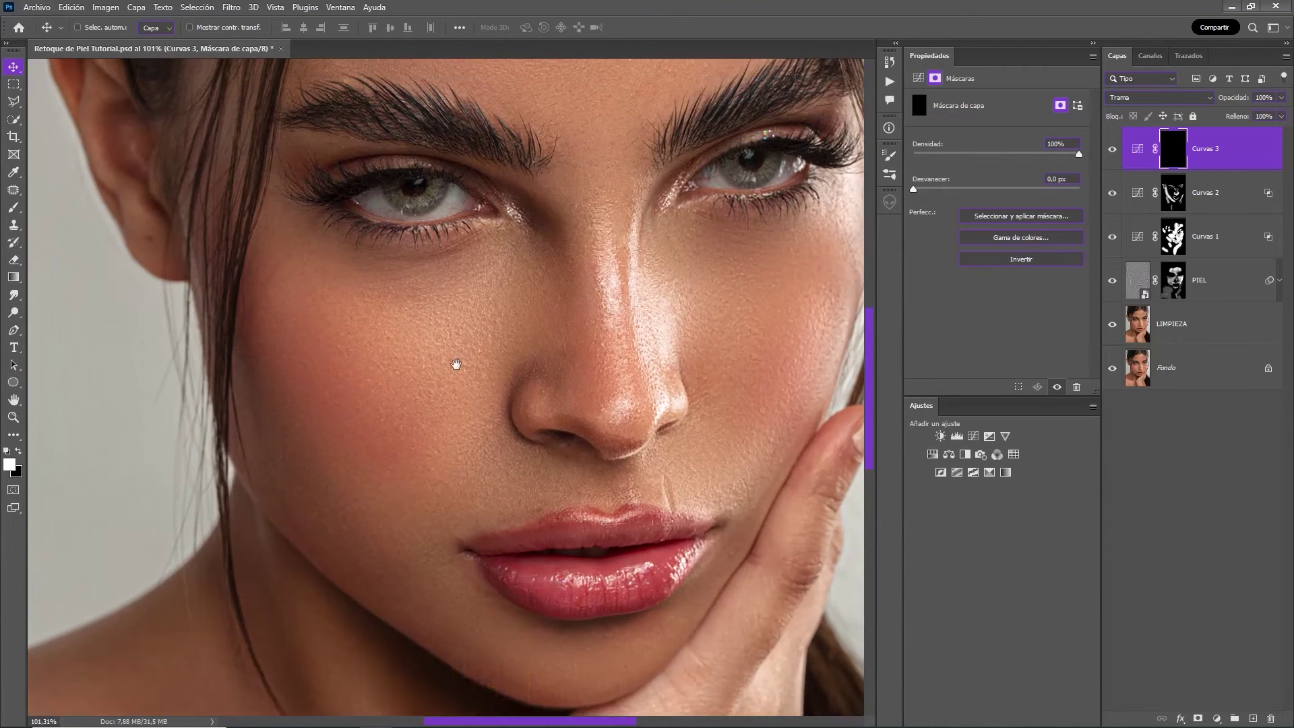
scroll(459, 377, up, 1)
scroll(477, 403, up, 1)
drag(475, 346, 464, 408)
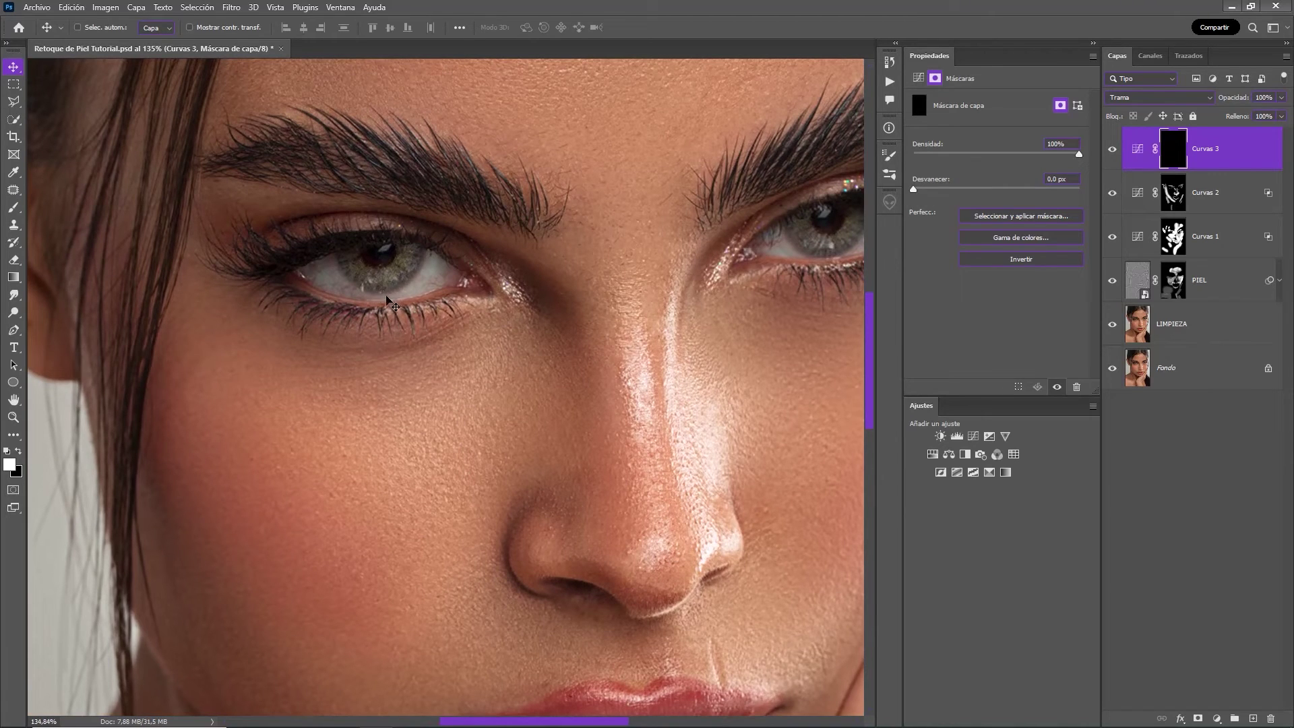
key(b)
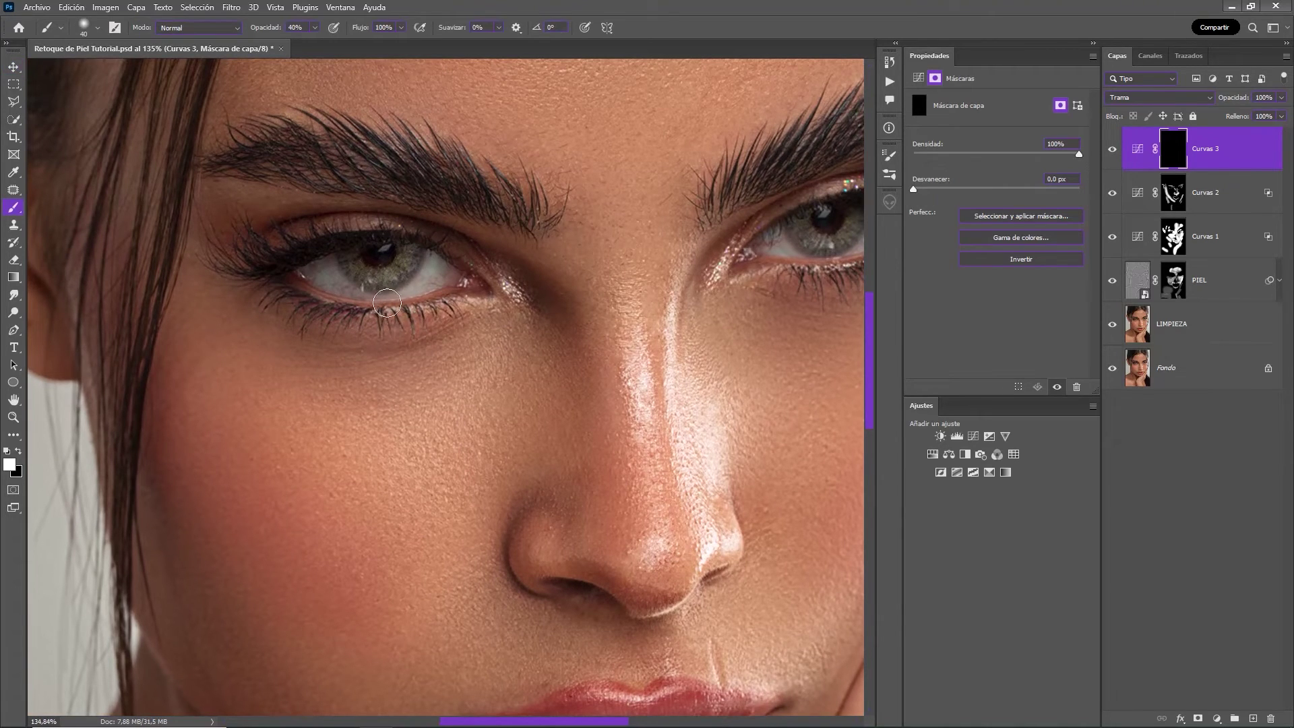
key(0)
key(5)
key(bracketleft)
key(bracketleft)
mouse_move(311, 271)
mouse_down()
mouse_move(391, 295)
mouse_move(357, 296)
mouse_move(445, 273)
mouse_move(379, 276)
mouse_up()
Paint the right eye white too, then fit the whole portrait back in view
key(bracketright)
mouse_move(782, 266)
mouse_down()
mouse_move(525, 314)
mouse_move(553, 304)
mouse_move(529, 315)
mouse_move(573, 322)
mouse_move(643, 283)
mouse_move(512, 311)
mouse_move(537, 318)
mouse_up()
key(bracketleft)
key(bracketleft)
key(bracketleft)
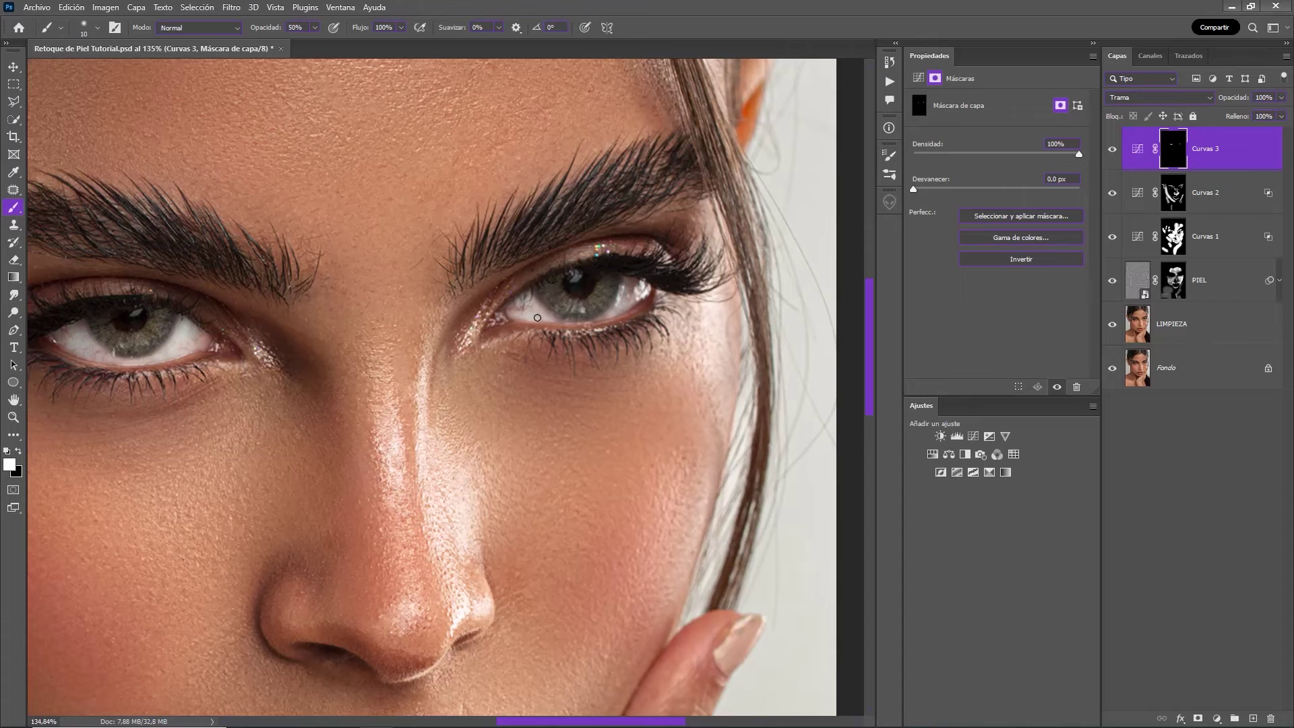
key(x)
key(ctrl+0)
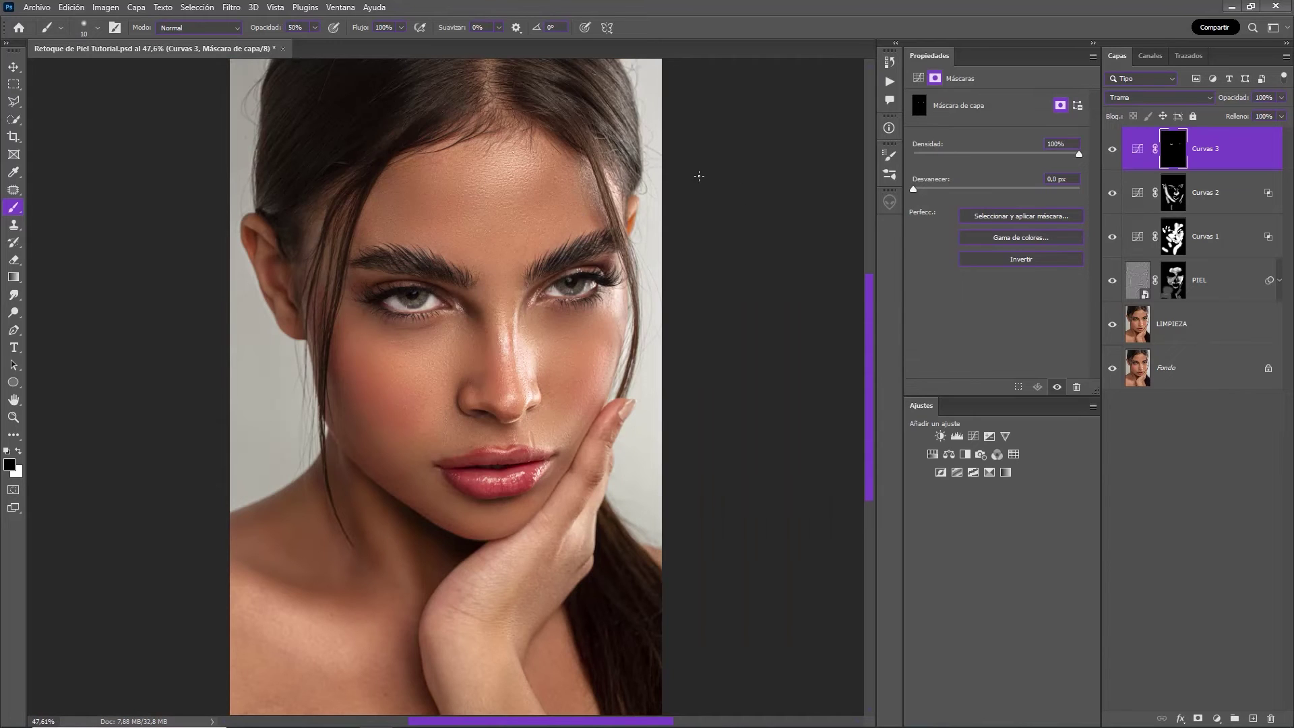
Ease Curvas 3 to 10% opacity after comparing the eyes, then add an empty Capa 1 layer
click(1282, 98)
drag(1280, 115, 1243, 116)
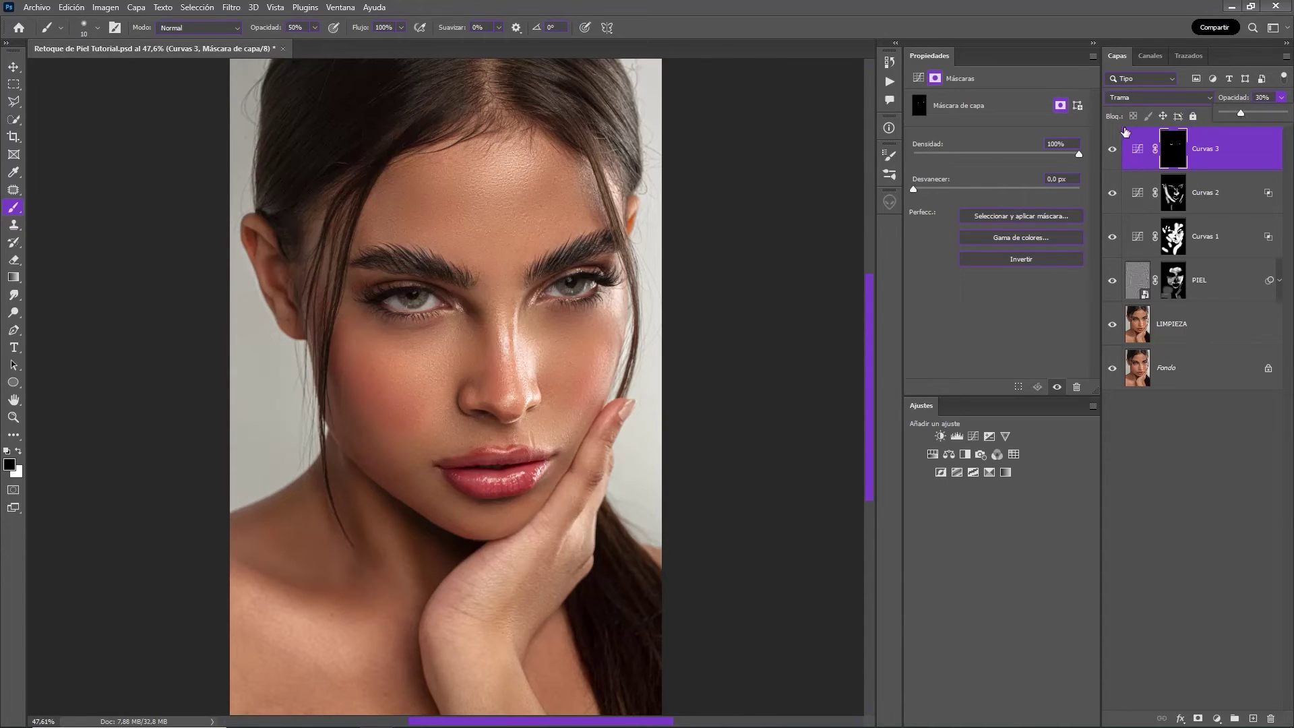
click(1112, 149)
click(1138, 149)
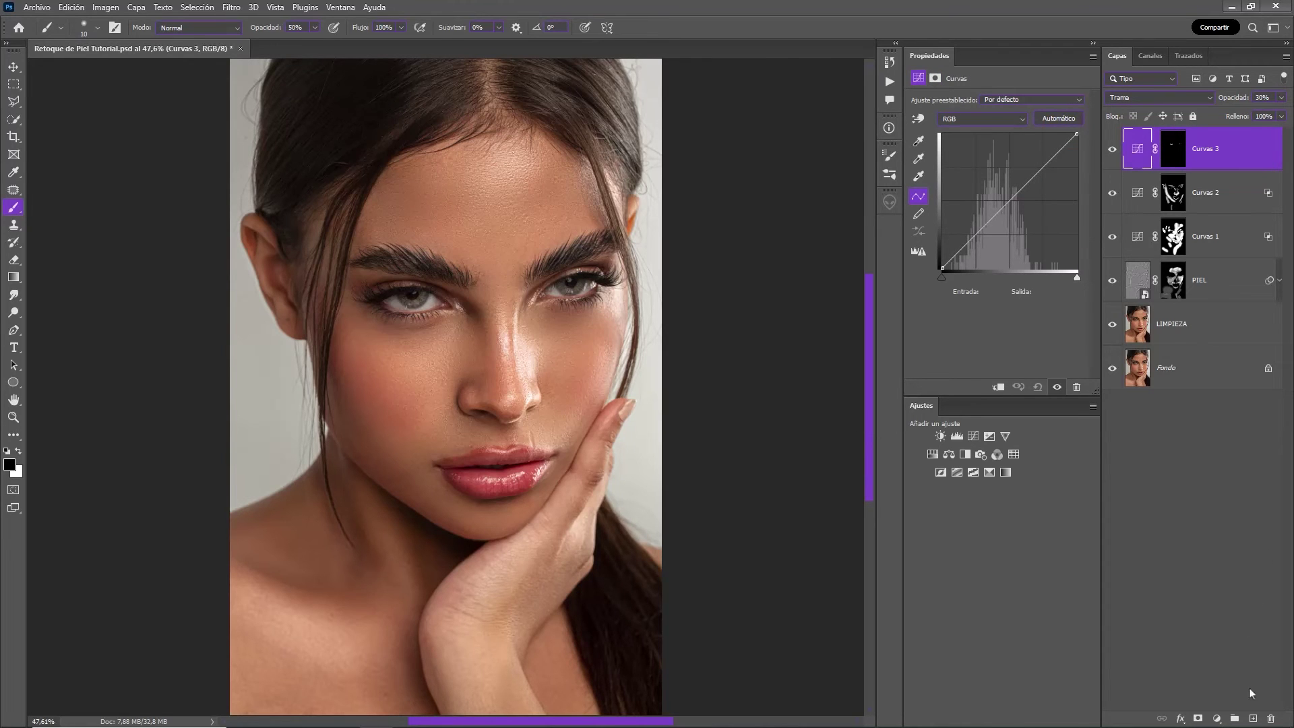
click(1253, 717)
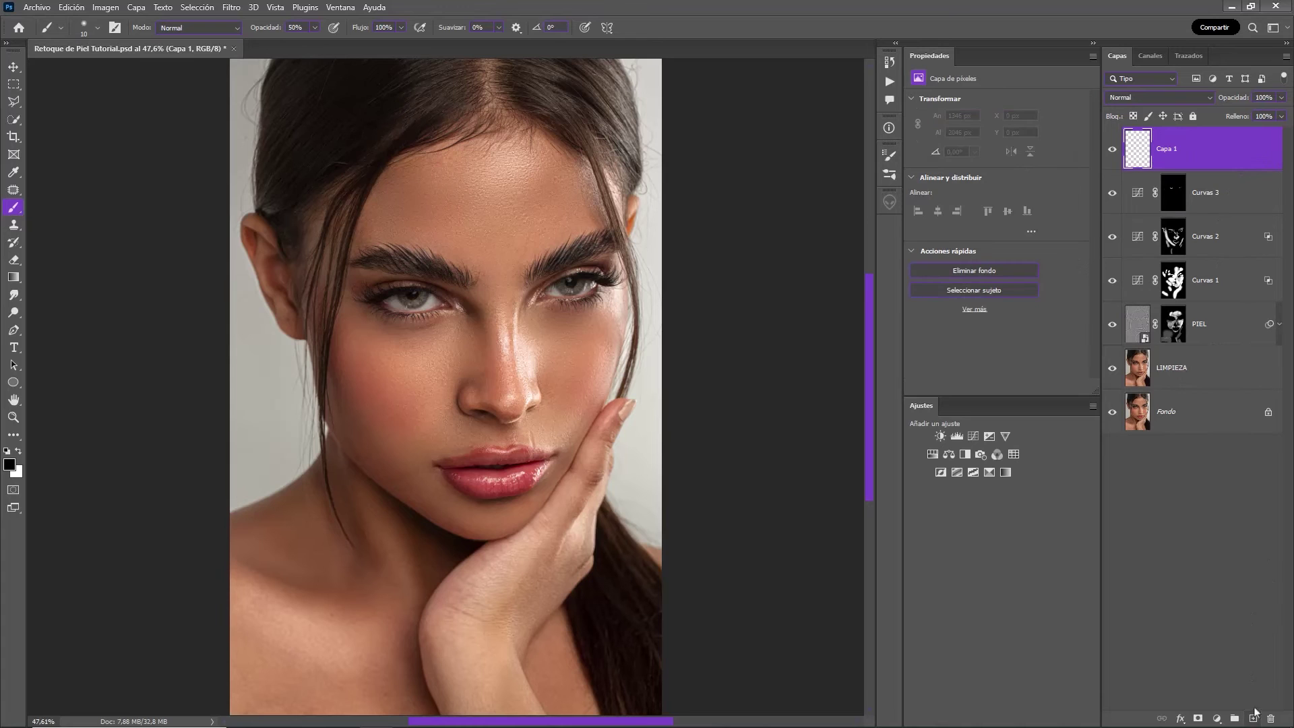
click(1179, 96)
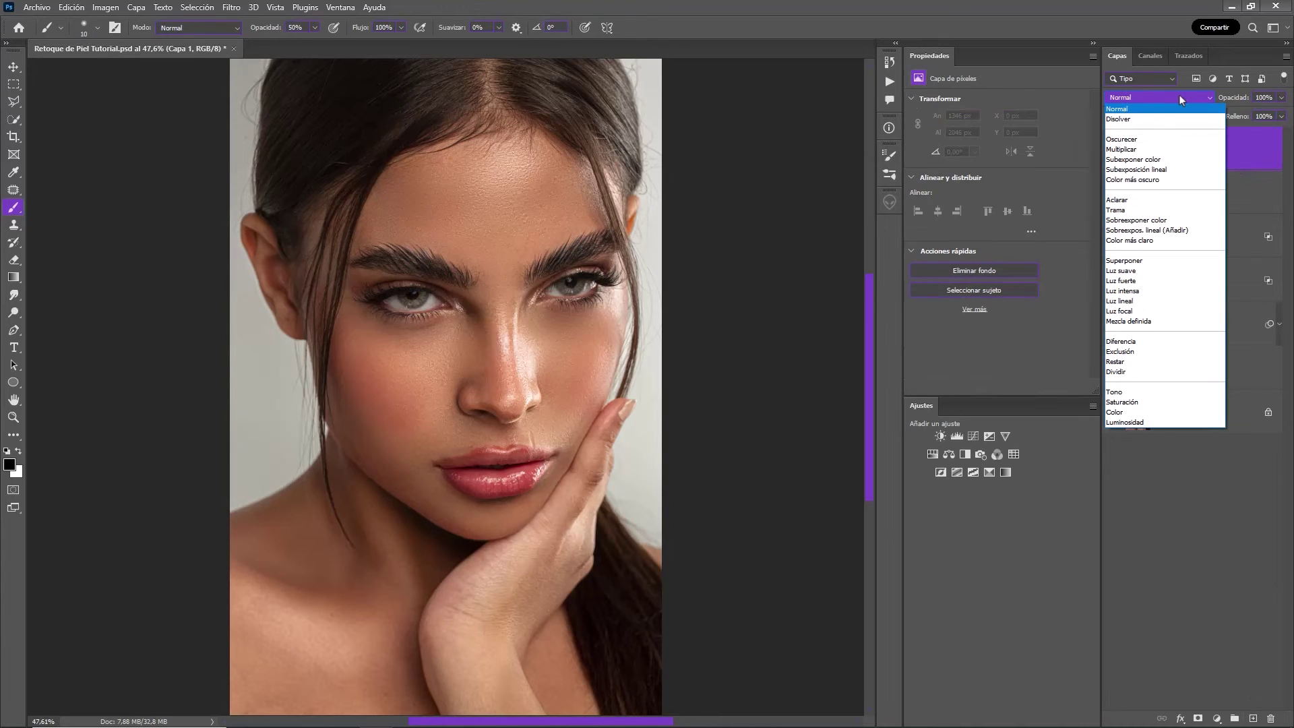
Set Capa 1 to Superponer and brush white over the left iris
click(1142, 260)
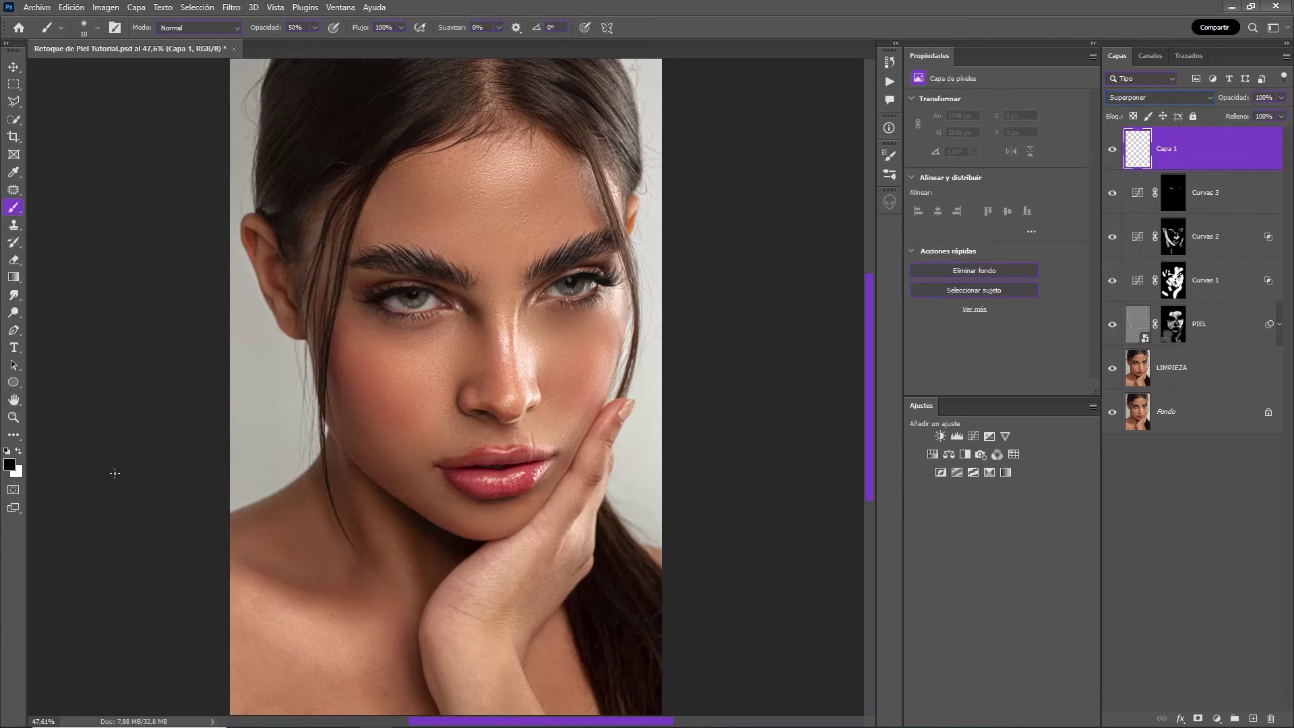
key(x)
scroll(452, 452, up, 4)
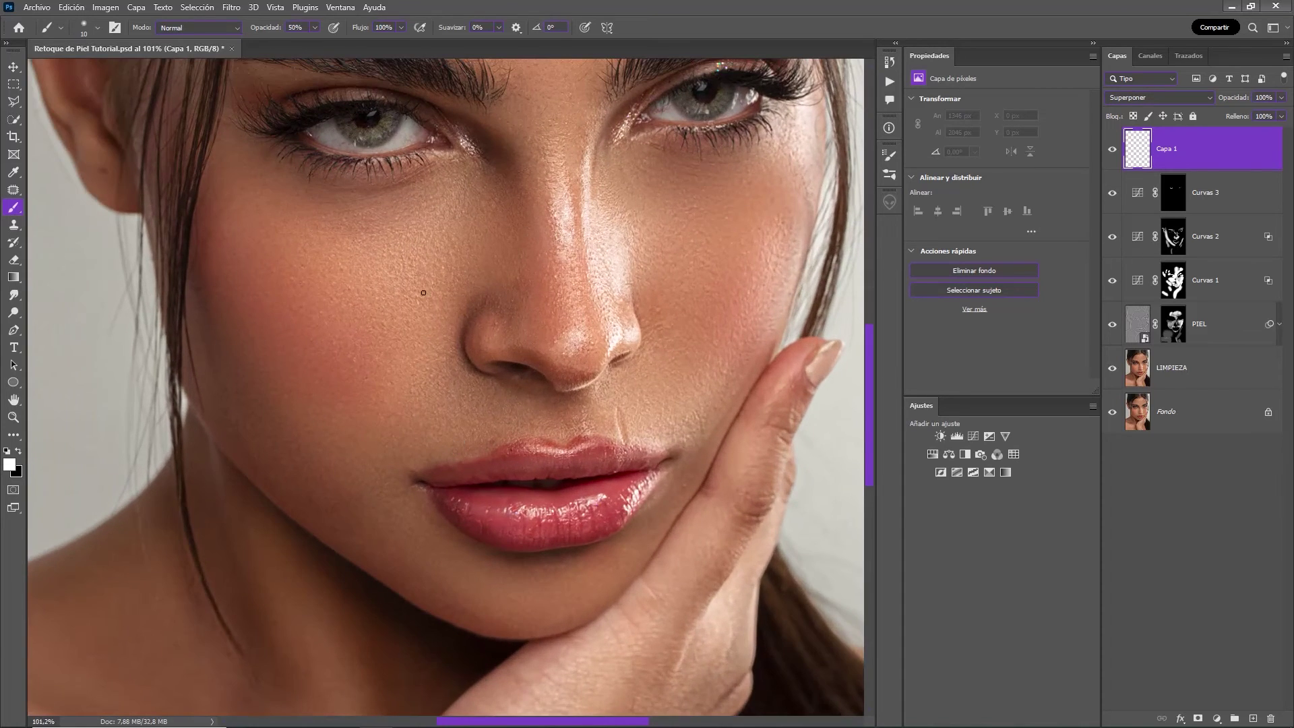
drag(390, 255, 468, 451)
key(bracketright)
key(bracketright)
key(bracketright)
drag(390, 316, 421, 333)
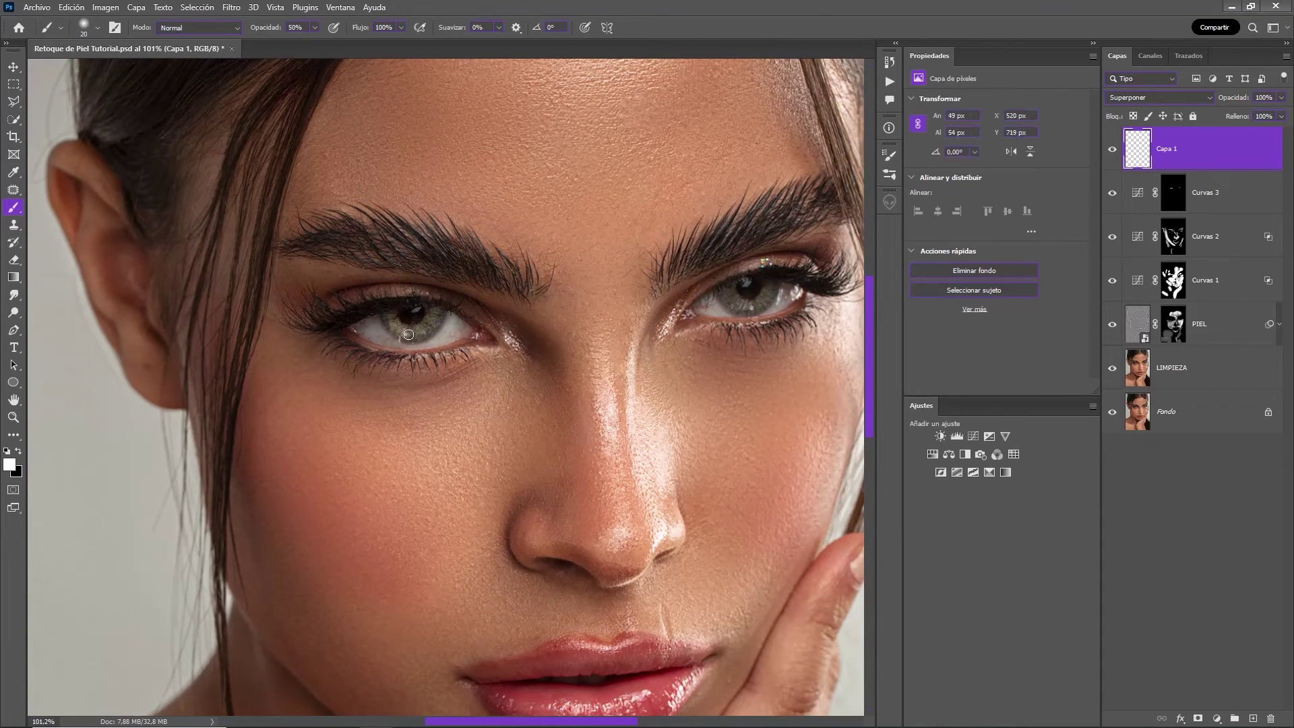
Brush white over the right iris and lower Capa 1 to 20% opacity
key(bracketright)
mouse_move(707, 305)
mouse_down()
mouse_move(751, 308)
mouse_move(737, 303)
mouse_up()
key(bracketleft)
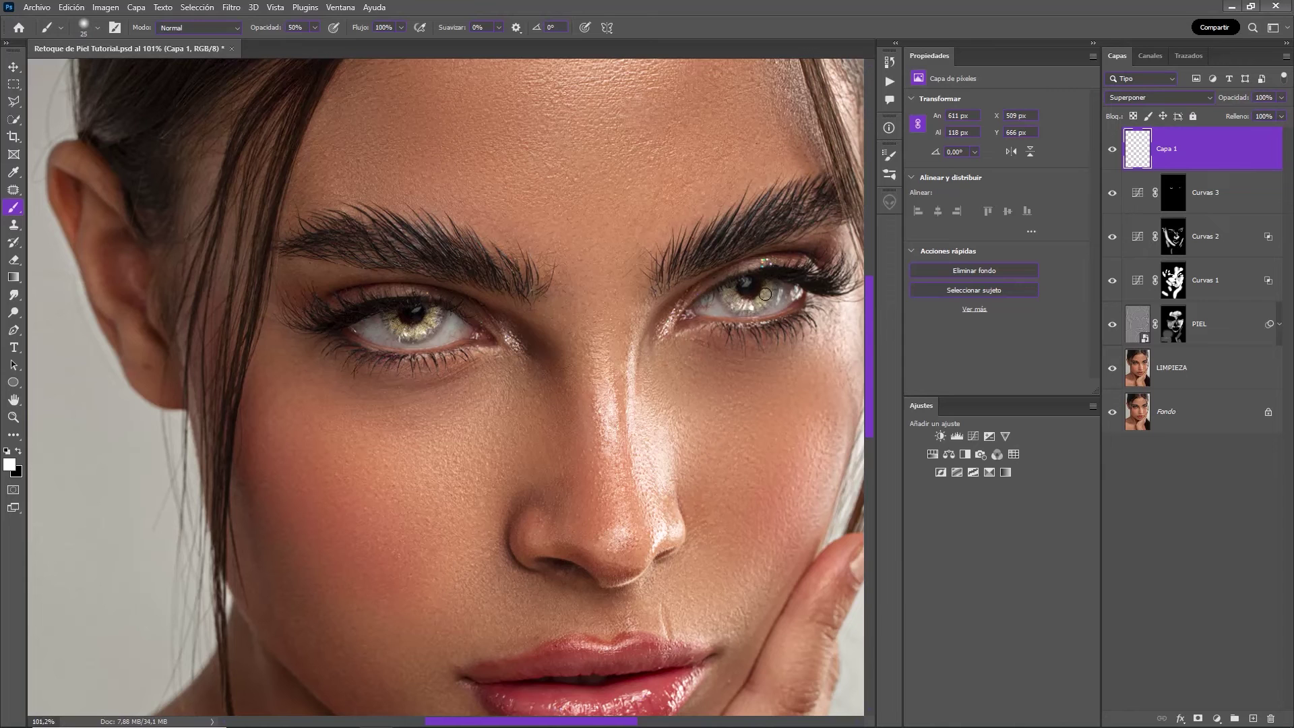
scroll(789, 260, down, 4)
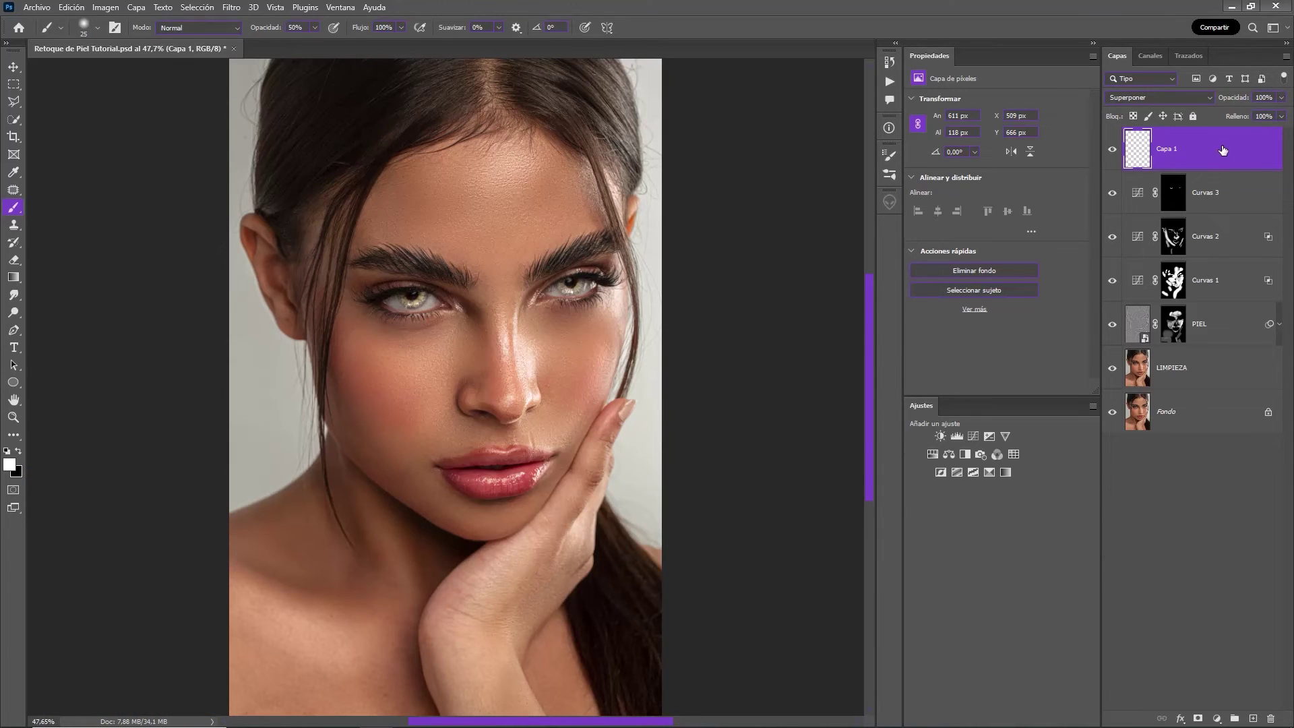
key(v)
key(2)
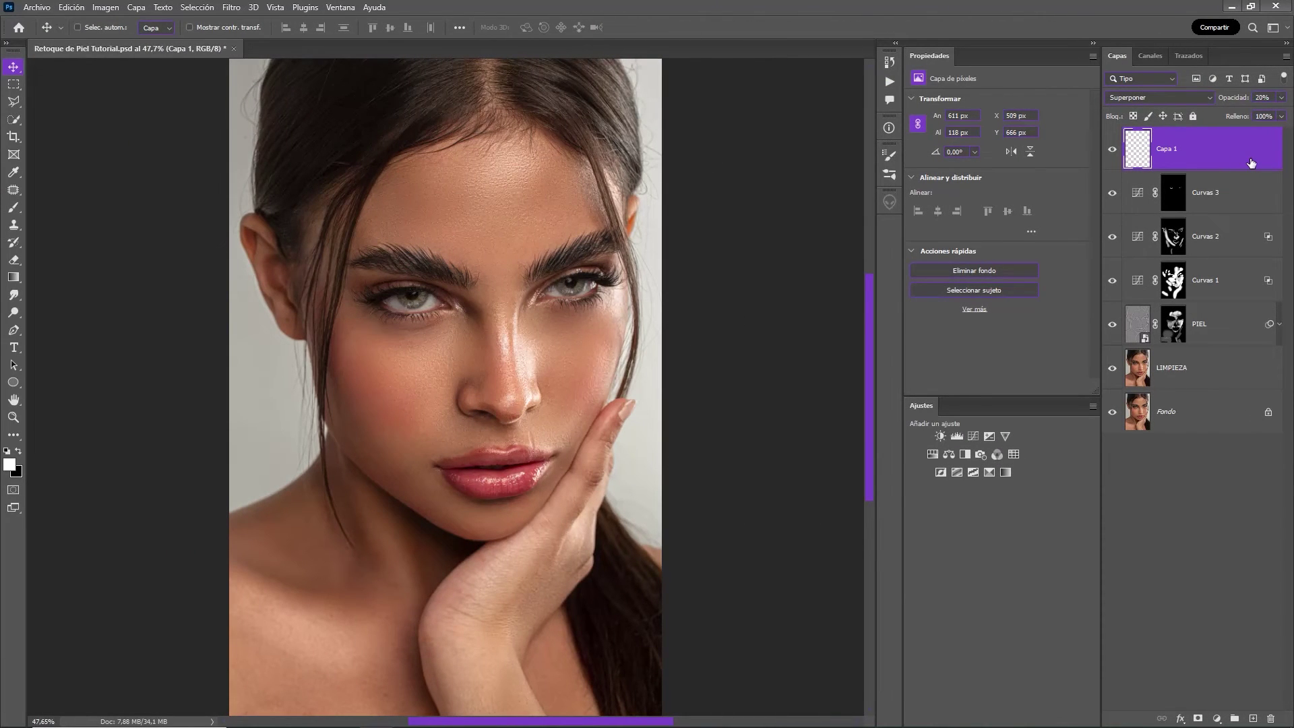
Add Levels layer Niveles 1, Apply Image (Combined, Multiply) to its mask, and blend it as Luminosidad
click(957, 437)
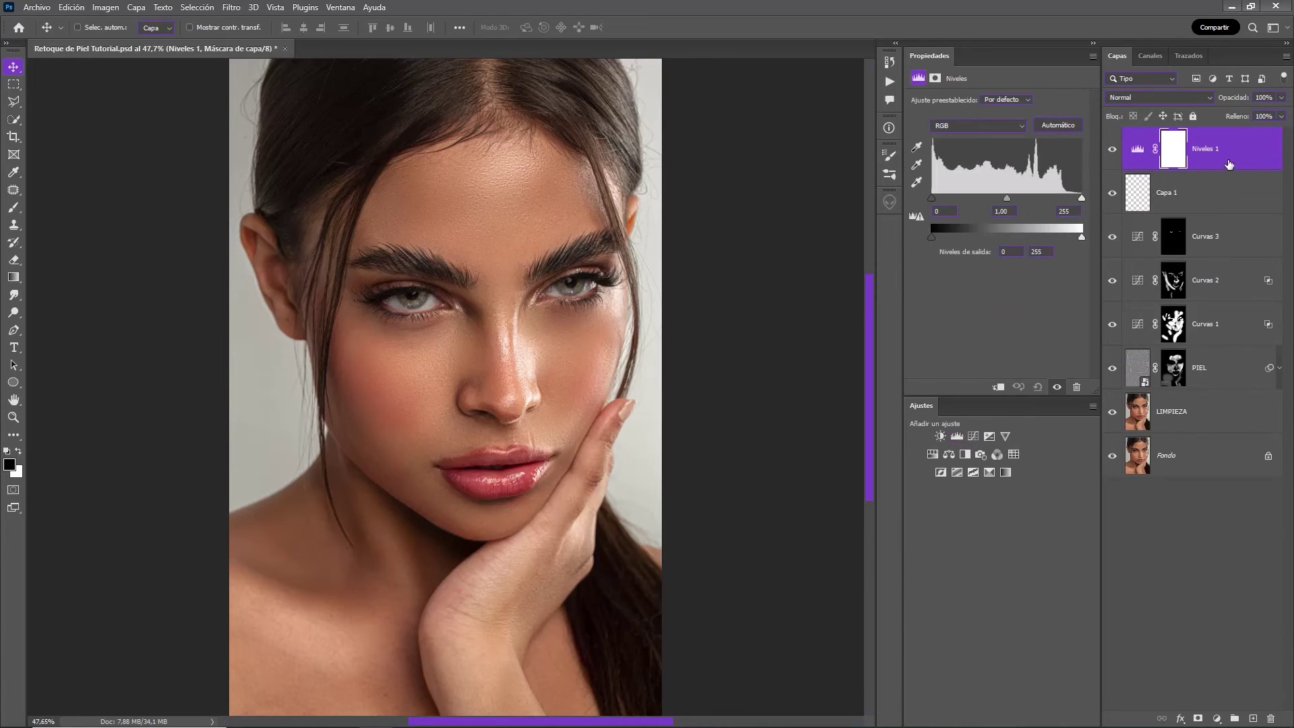
click(1180, 151)
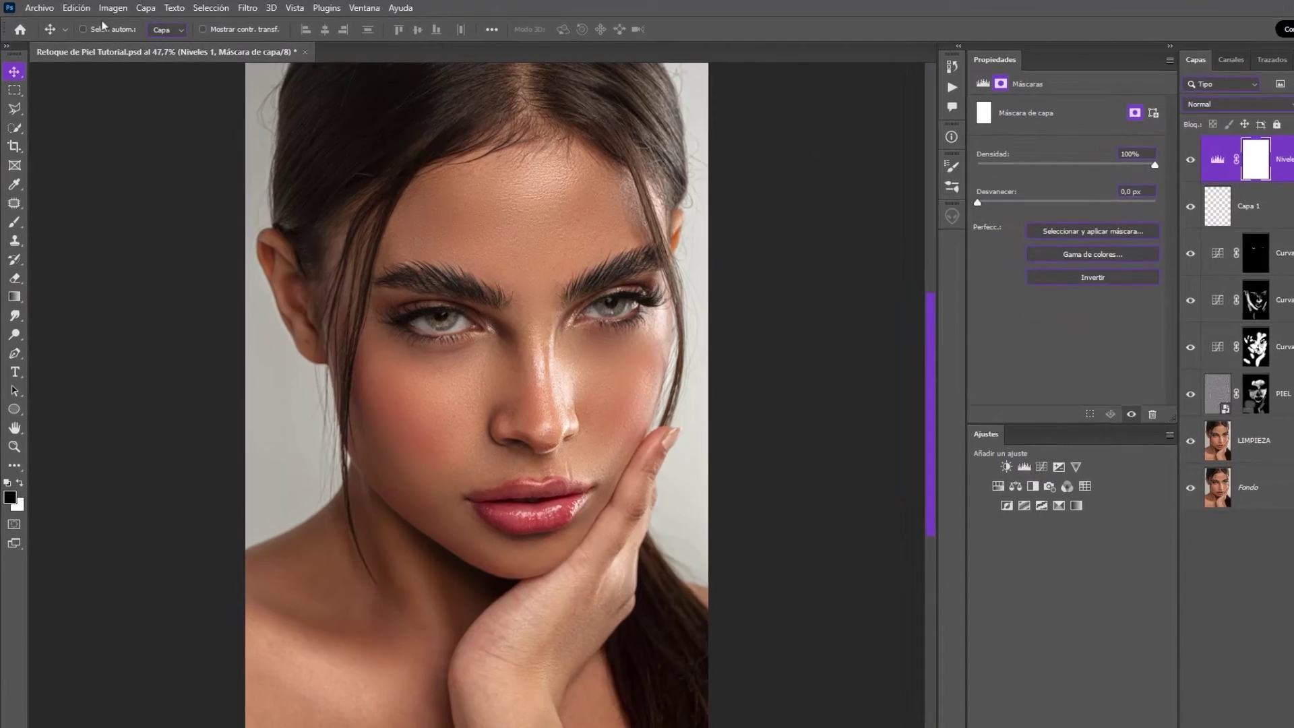
click(106, 8)
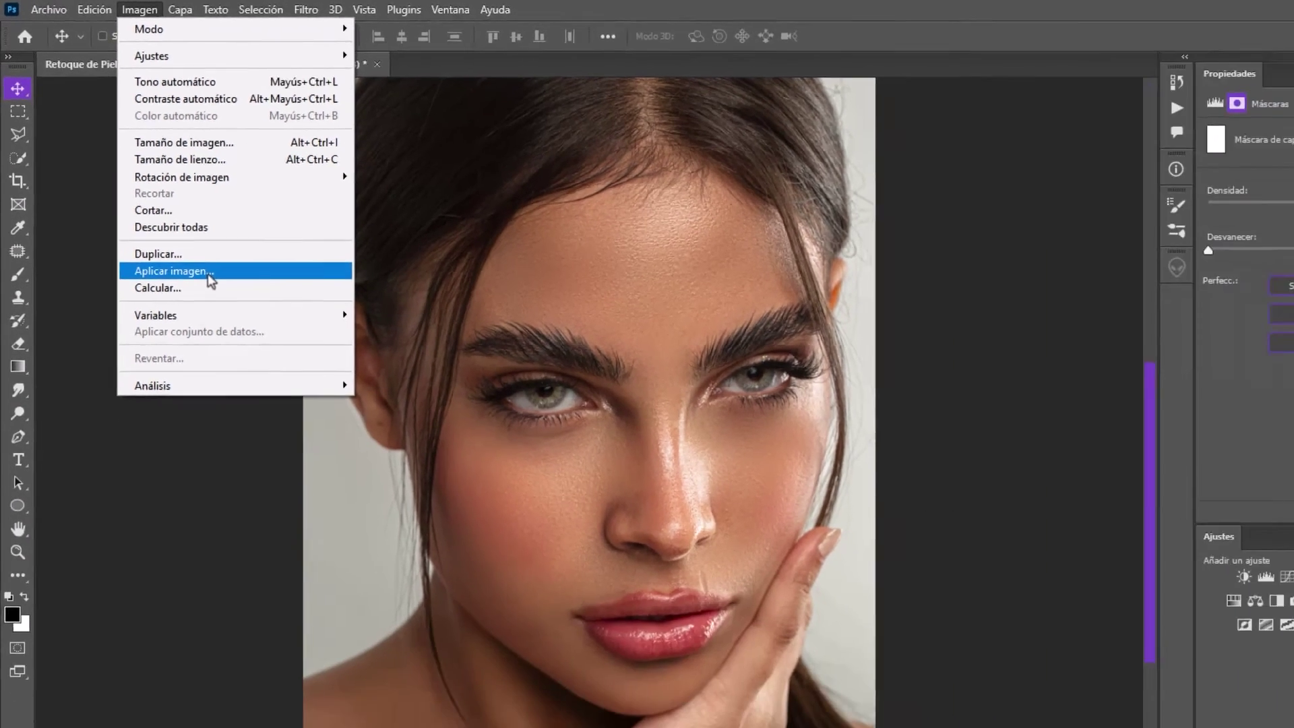
click(258, 341)
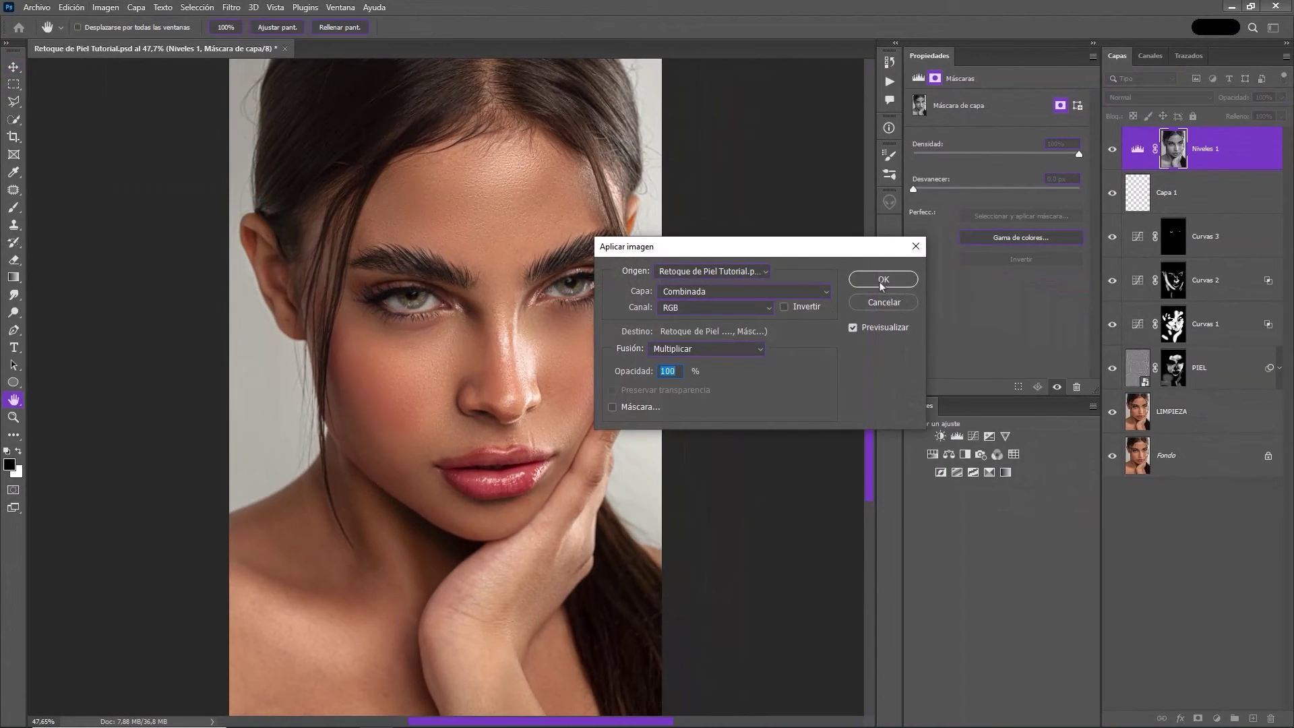
click(878, 281)
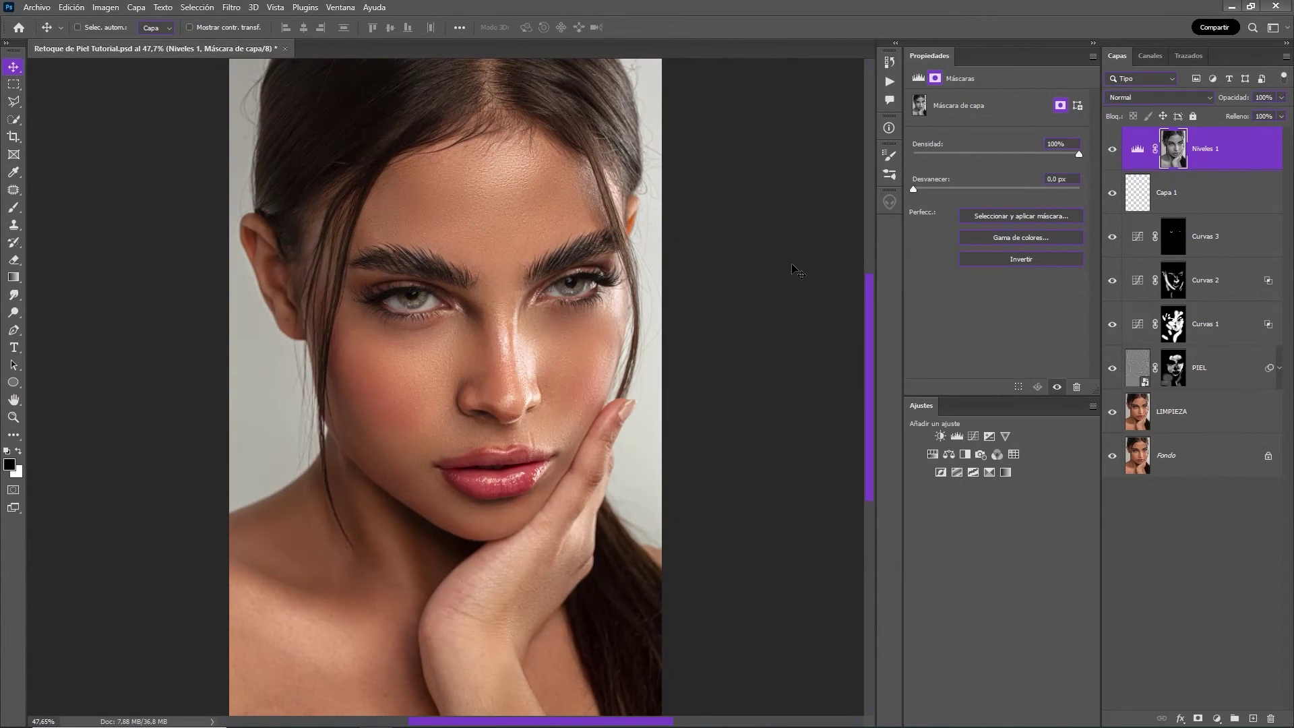
click(1167, 93)
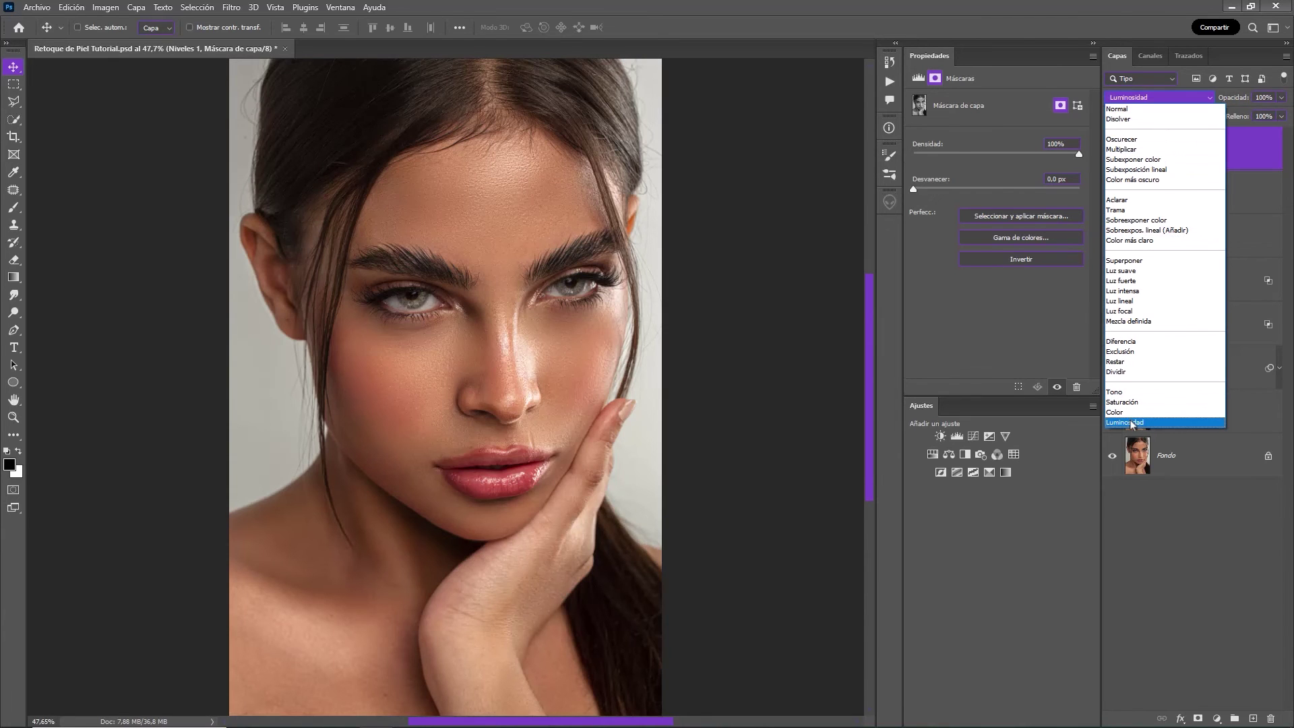
click(1133, 422)
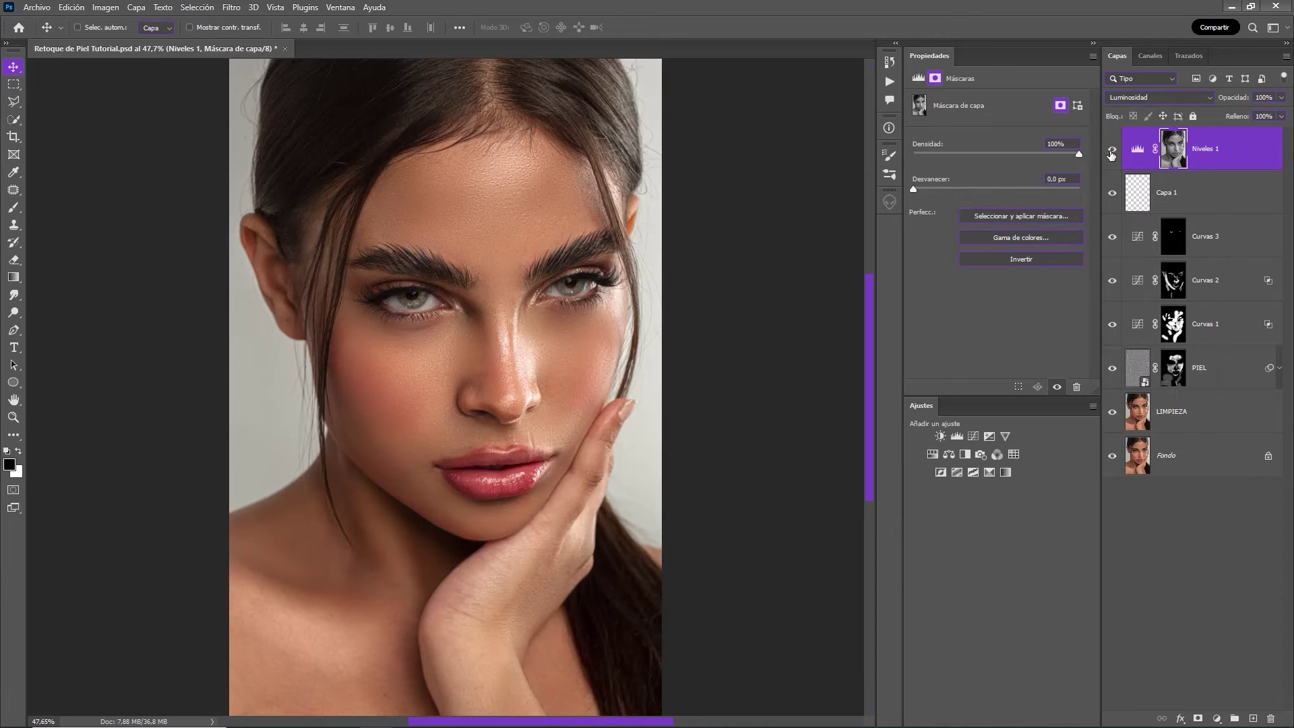
Set Niveles 1 input levels to 15 / 0.87 / 223, then select retouch layers down to LIMPIEZA
click(1137, 151)
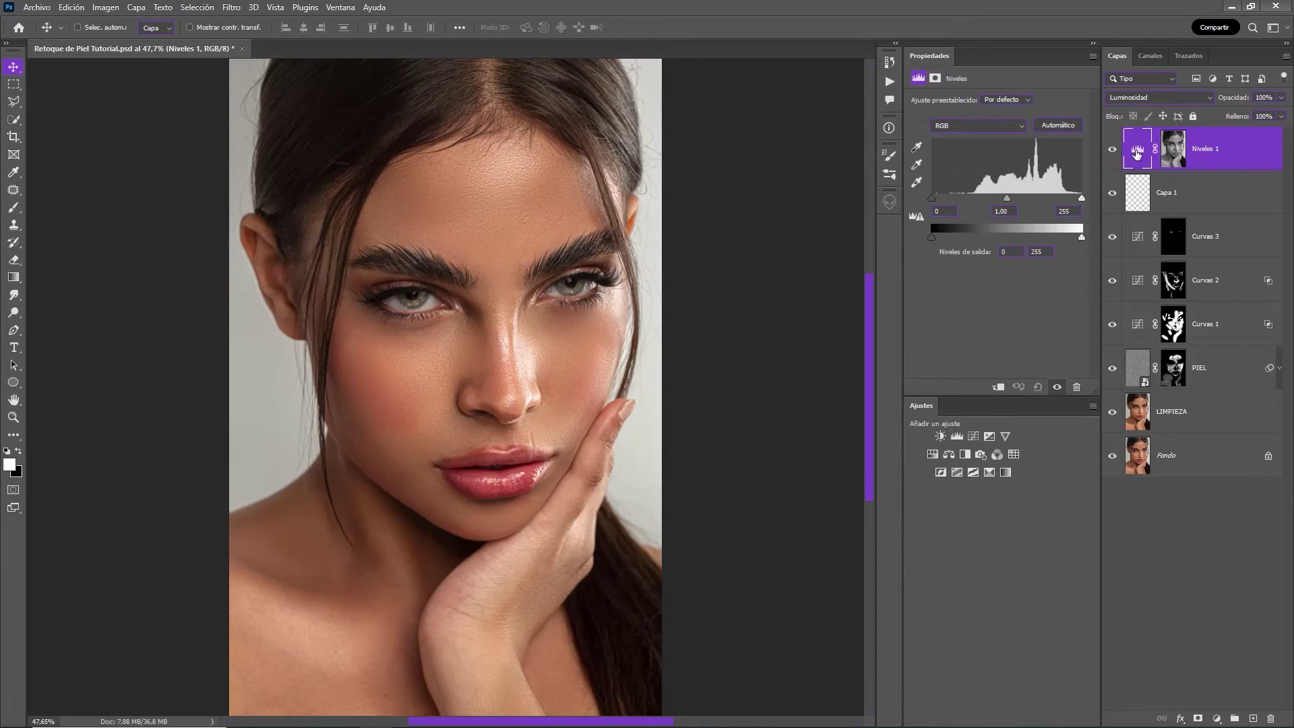
drag(931, 199, 1067, 198)
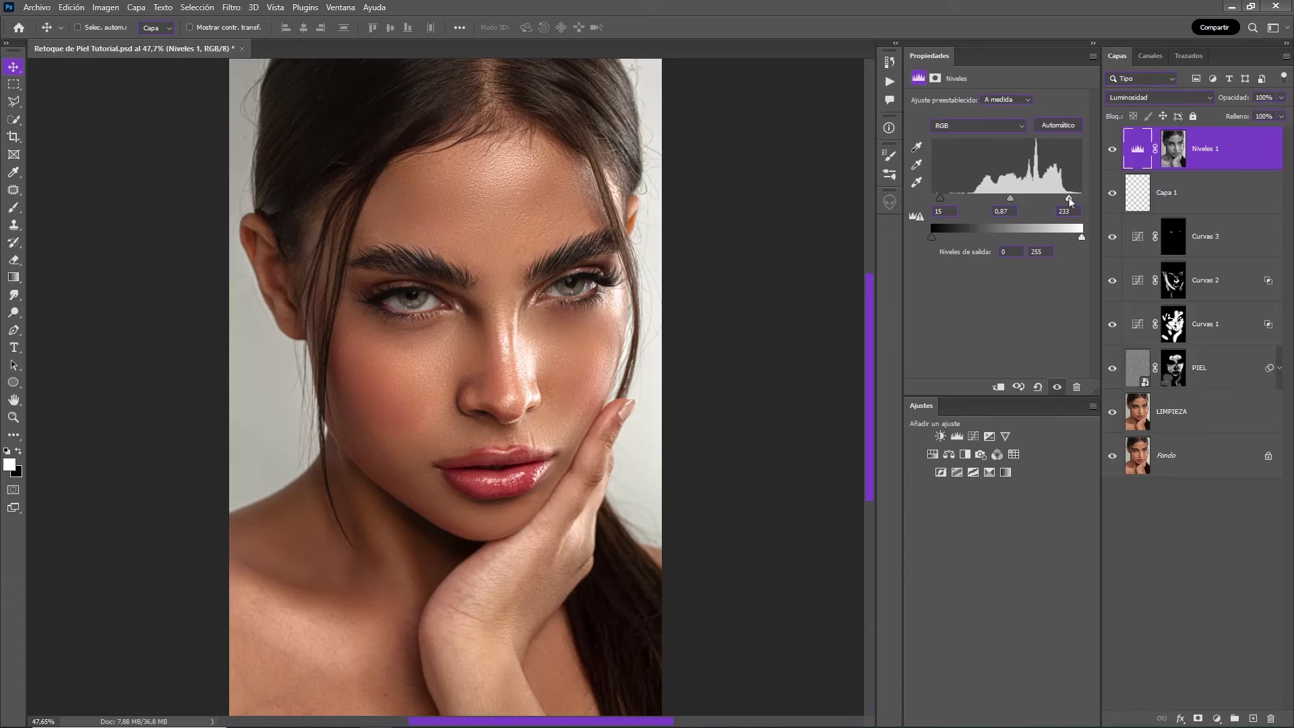
click(1112, 148)
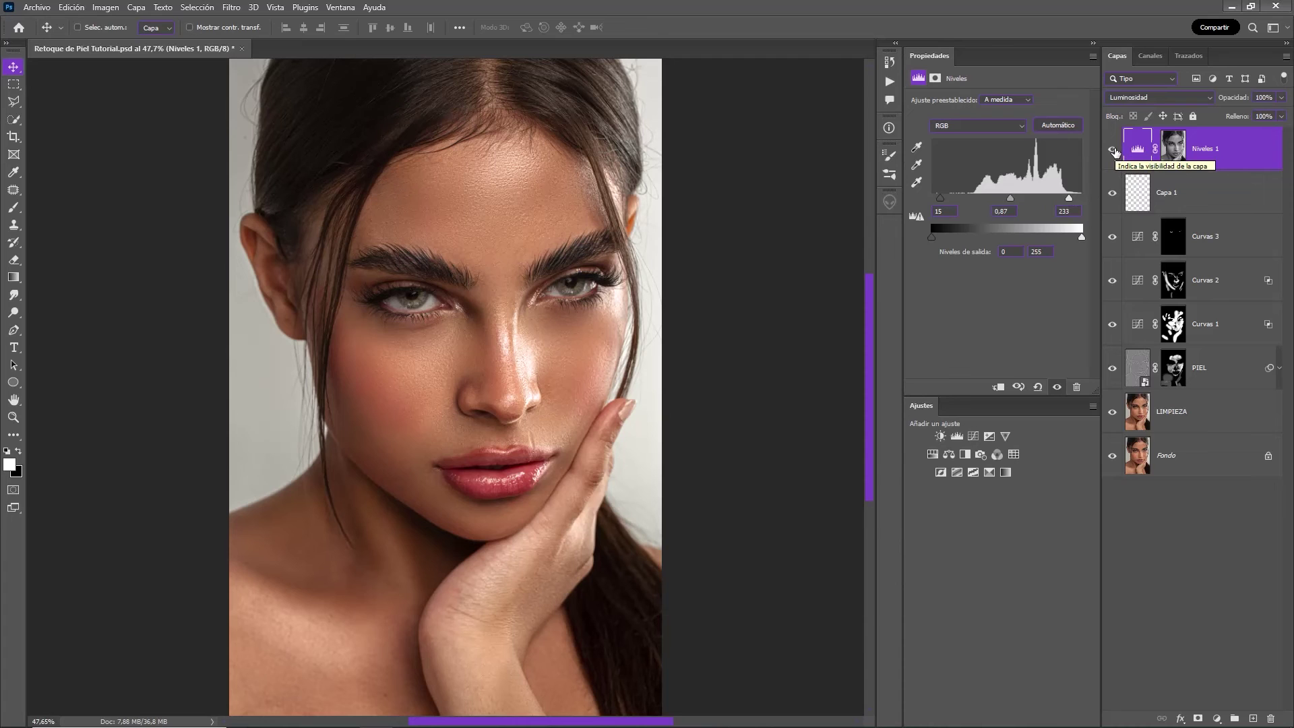
shift+click(1238, 410)
Group the selected layers into Grupo 1, toggle it for before/after, then select Niveles 1
key(ctrl+g)
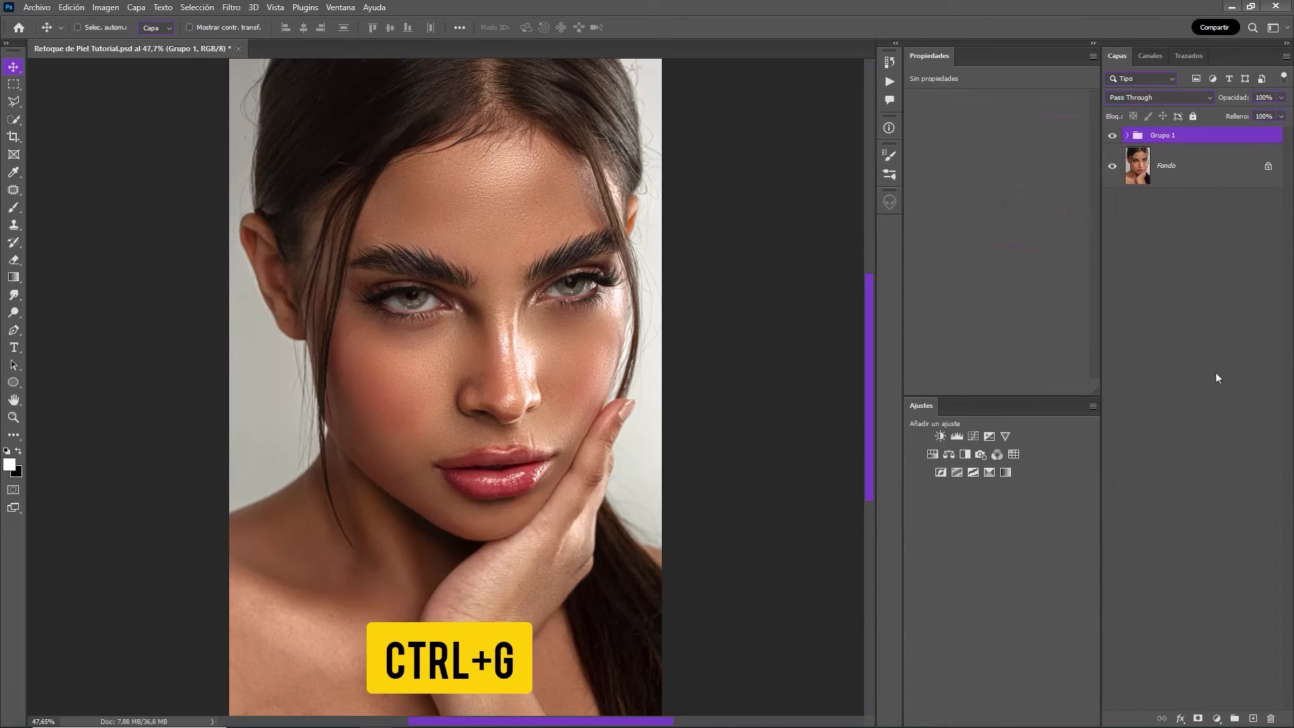
click(1112, 136)
click(1116, 140)
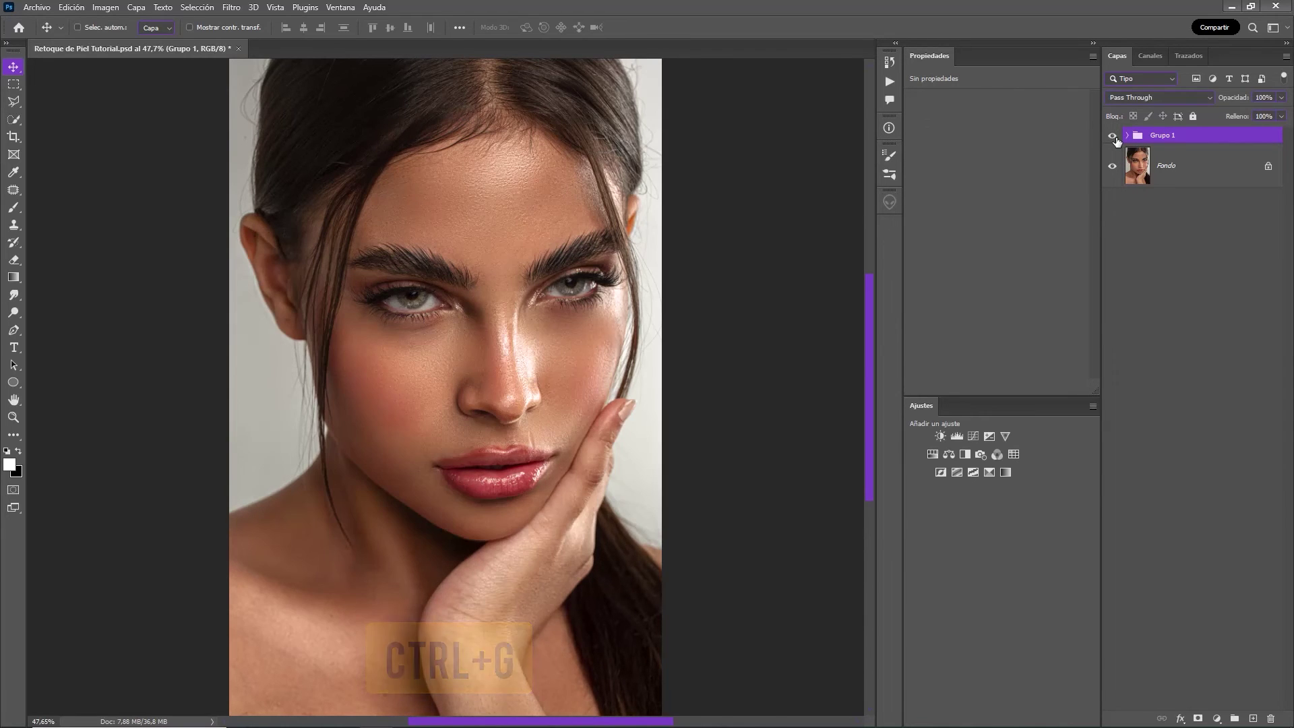
click(1116, 139)
click(1114, 137)
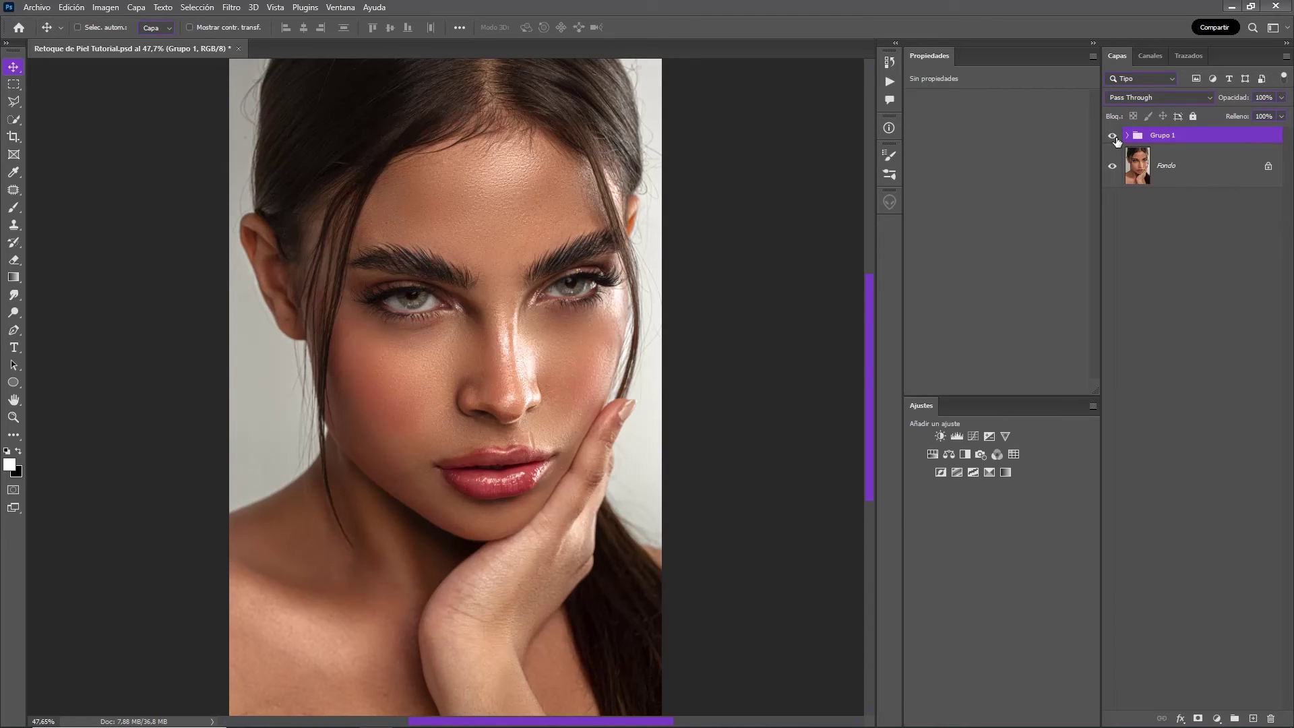
click(1127, 135)
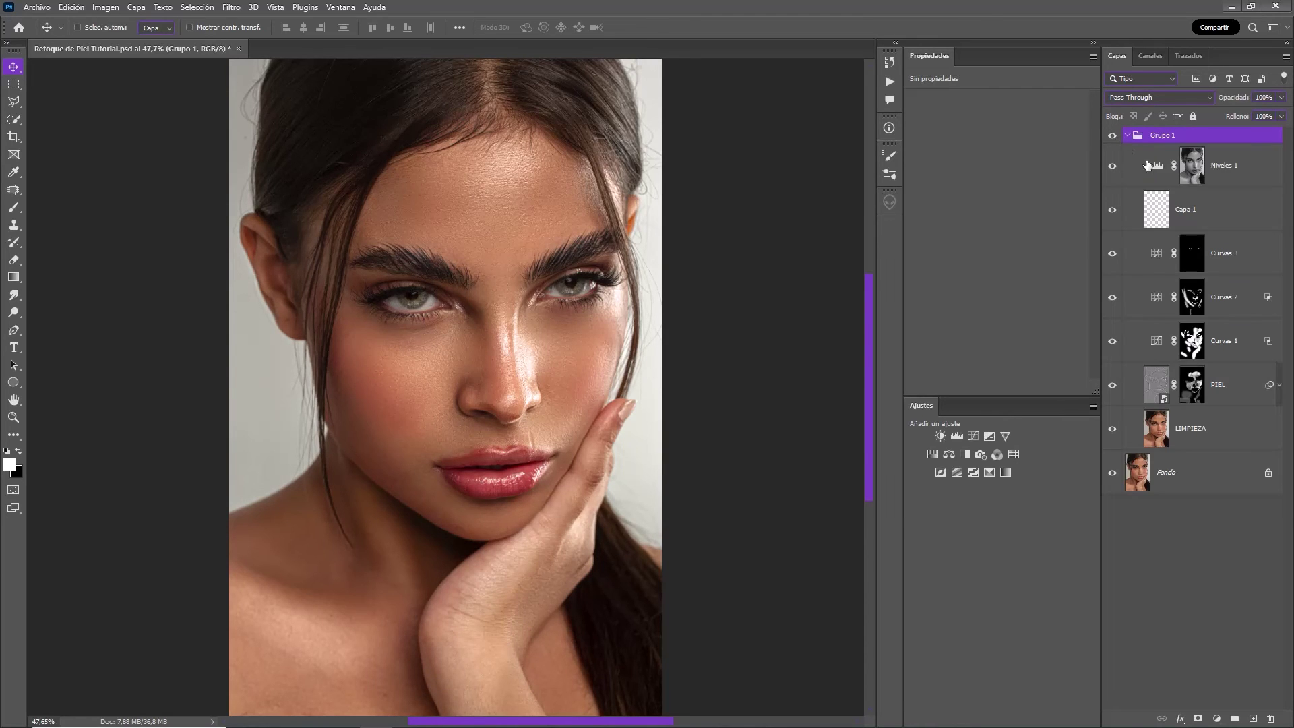
click(1243, 178)
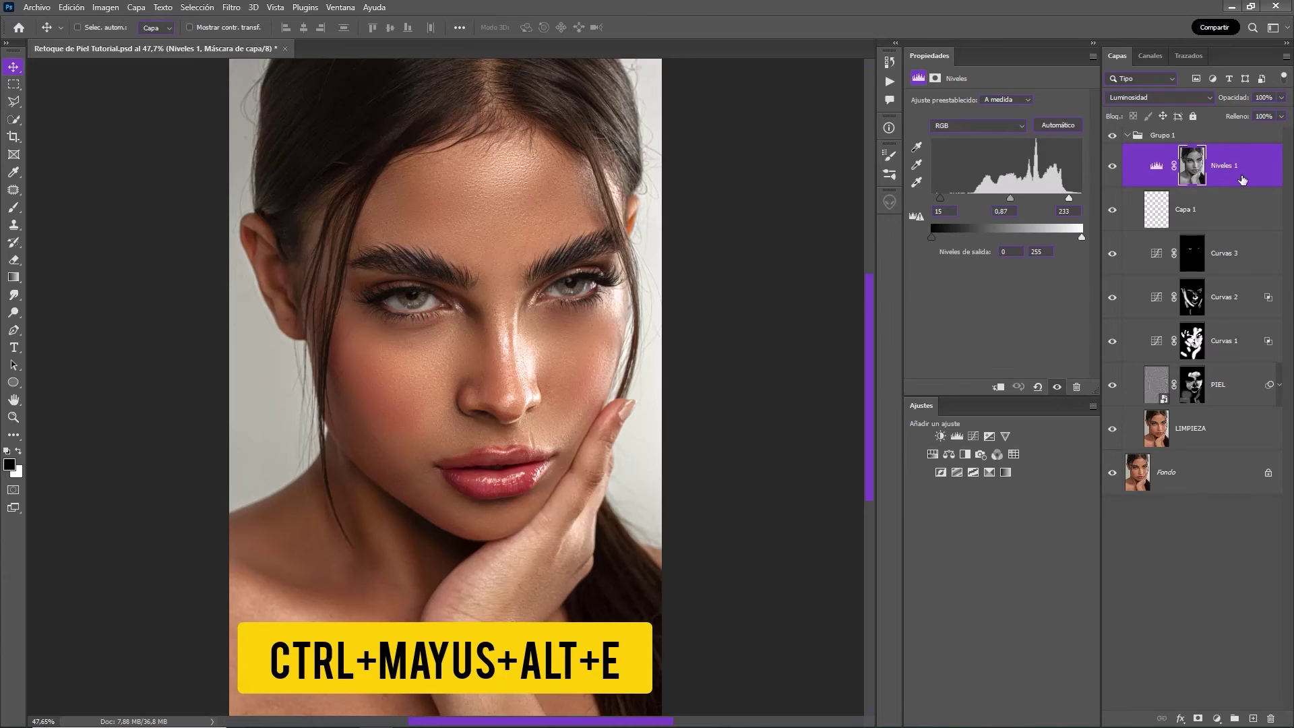
Stamp all visible layers into a new merged Capa 2 on top of the group
key(ctrl+shift+alt+e)
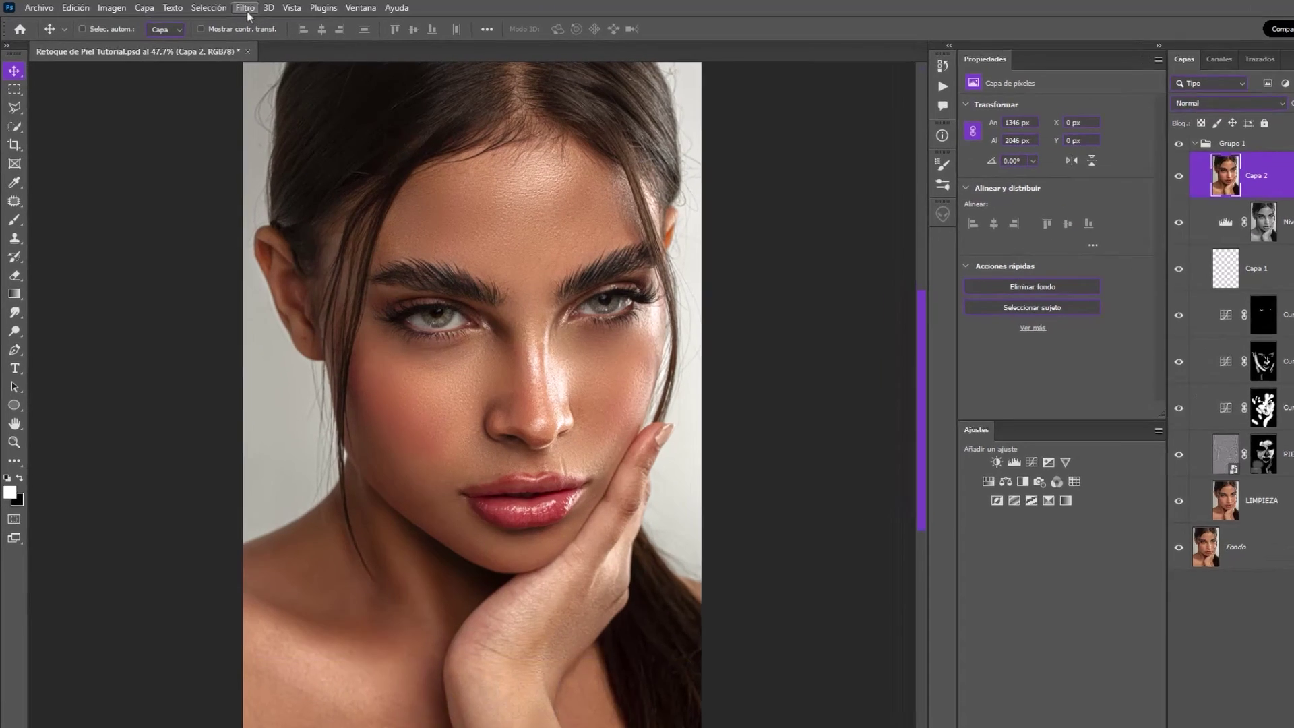
click(231, 7)
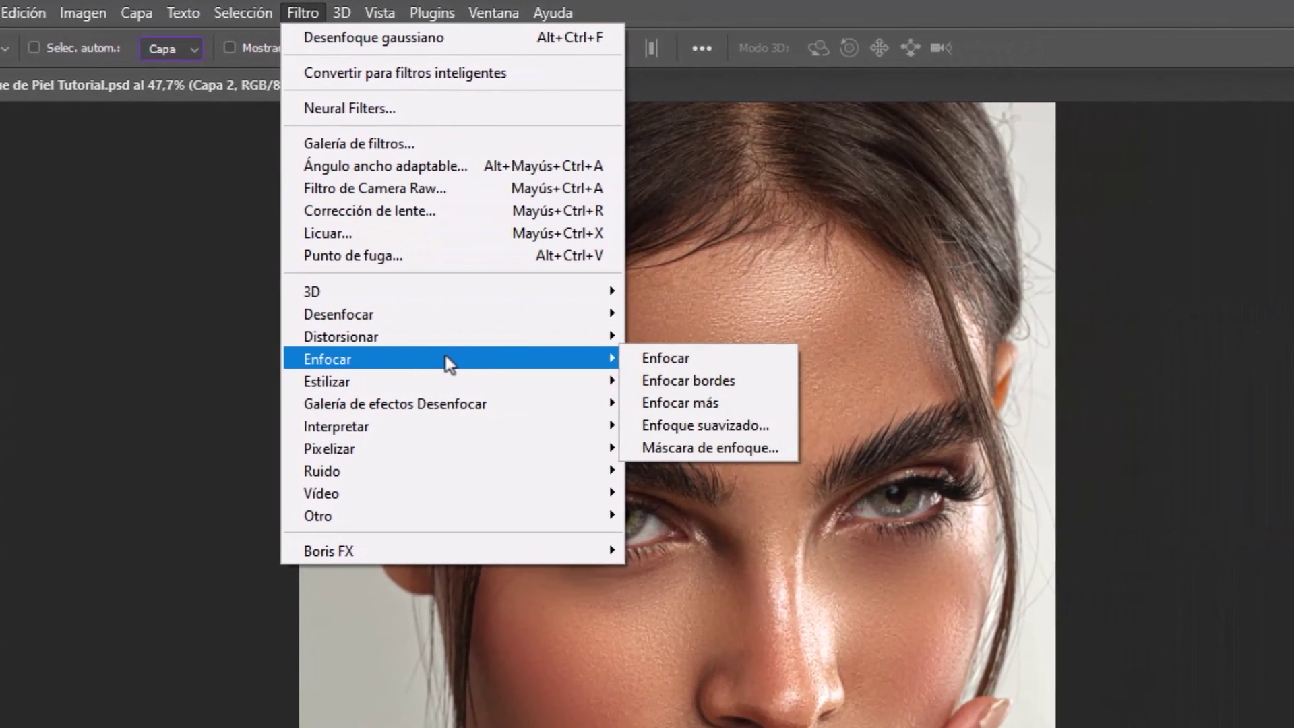
mouse_move(195, 358)
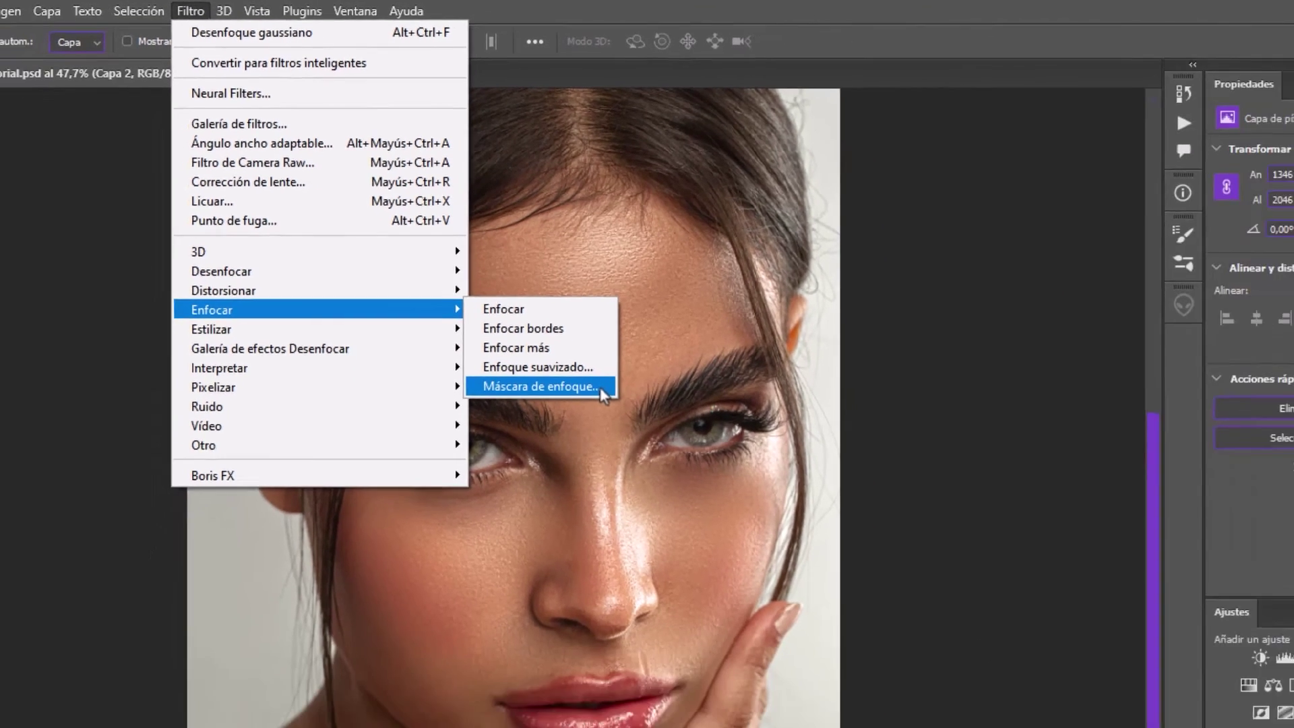
click(508, 263)
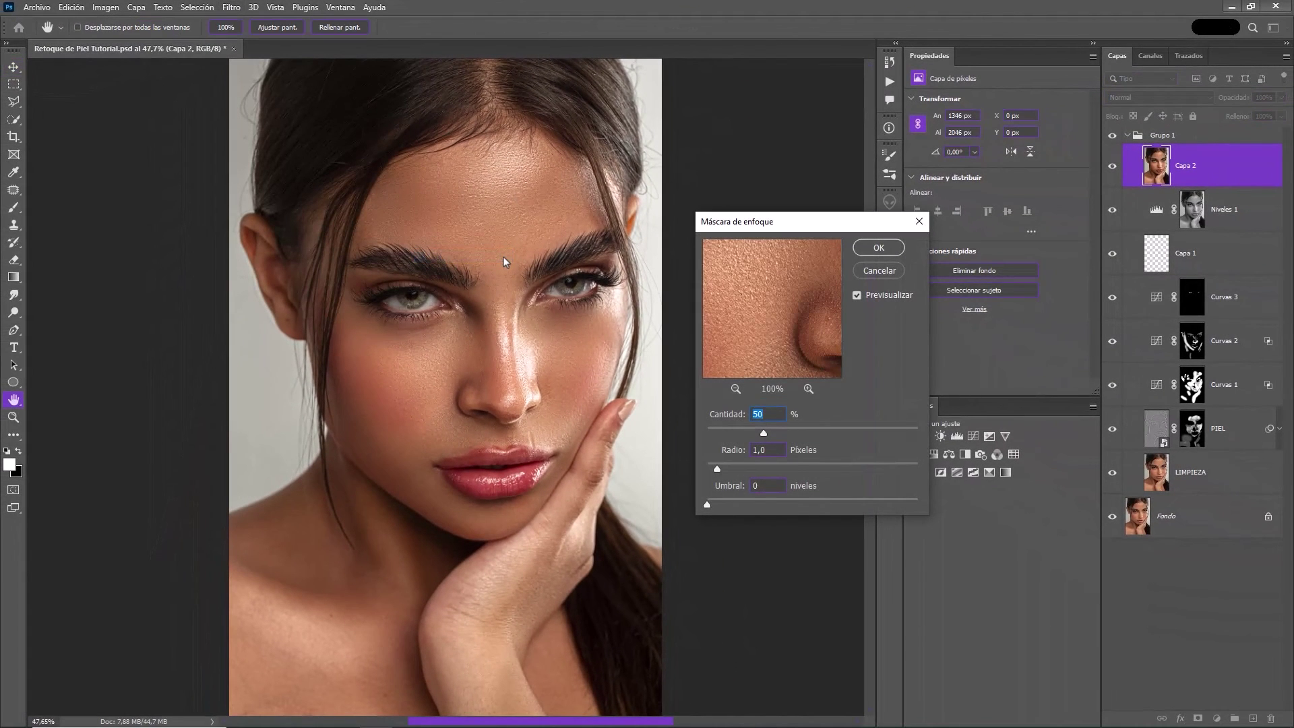
click(854, 298)
click(856, 296)
Sharpen Capa 2 with Unsharp Mask at amount 100 and radius 1.2, then hide it to compare
double_click(768, 413)
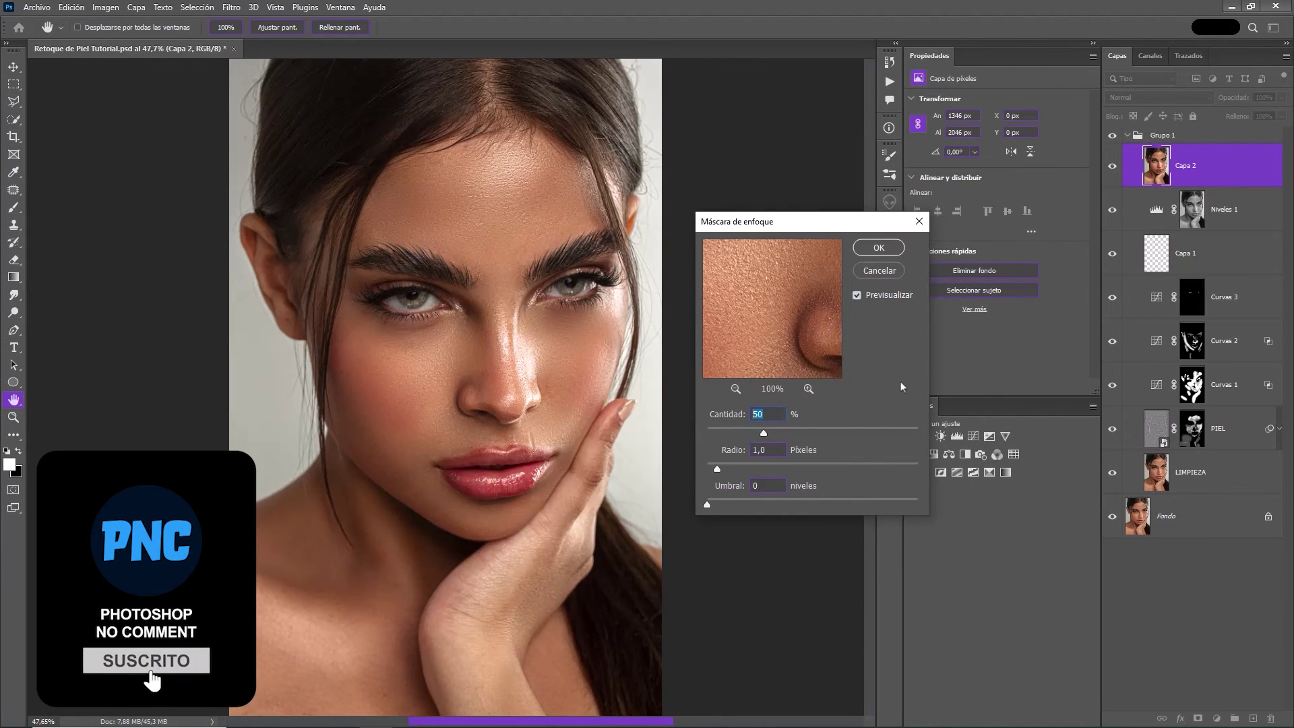
text(100)
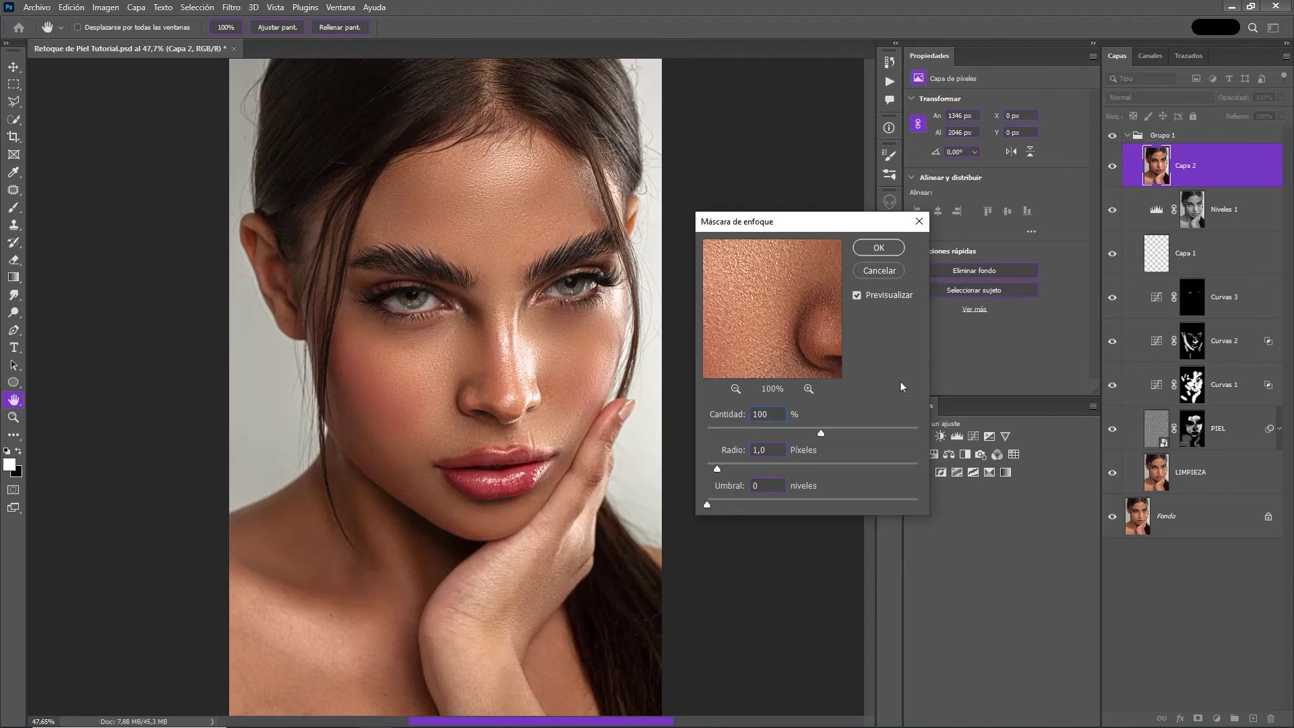
click(808, 314)
drag(717, 468, 721, 470)
click(723, 470)
drag(724, 468, 720, 469)
click(879, 248)
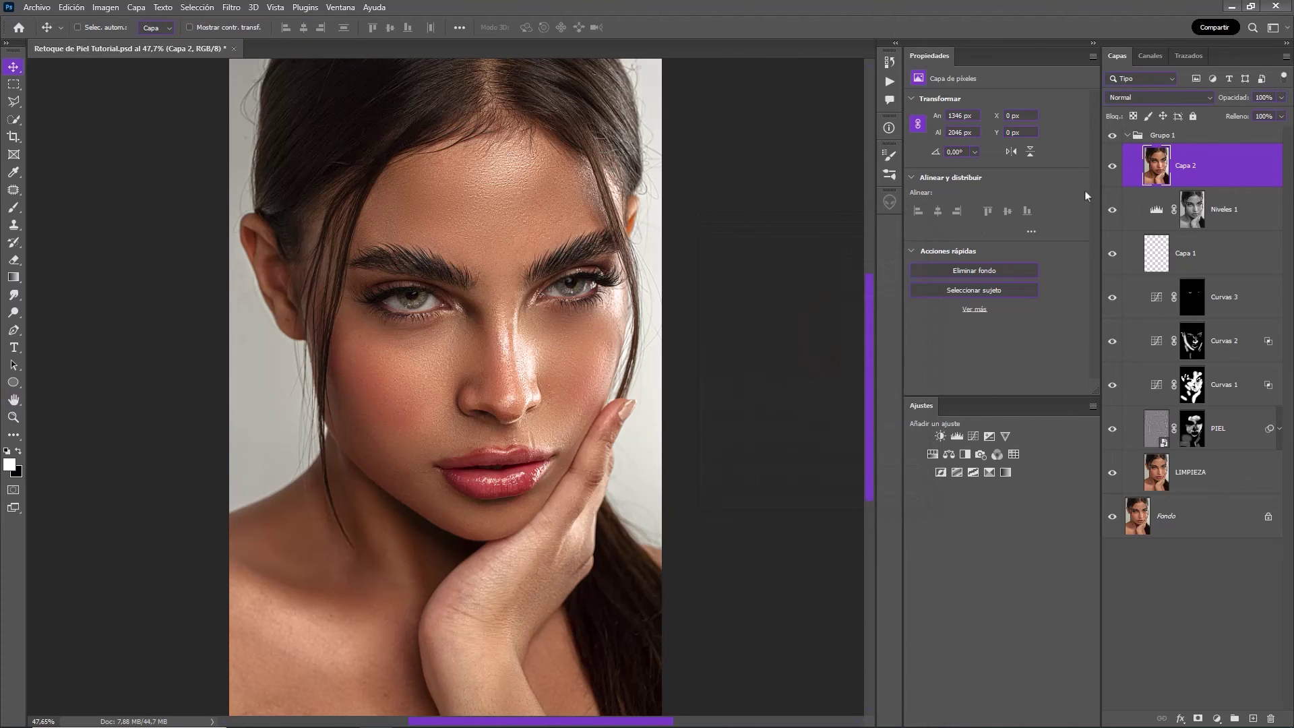
click(1112, 167)
Show Capa 2 again, collapse Grupo 1, and inspect the face zoomed in before fitting to screen
click(1112, 167)
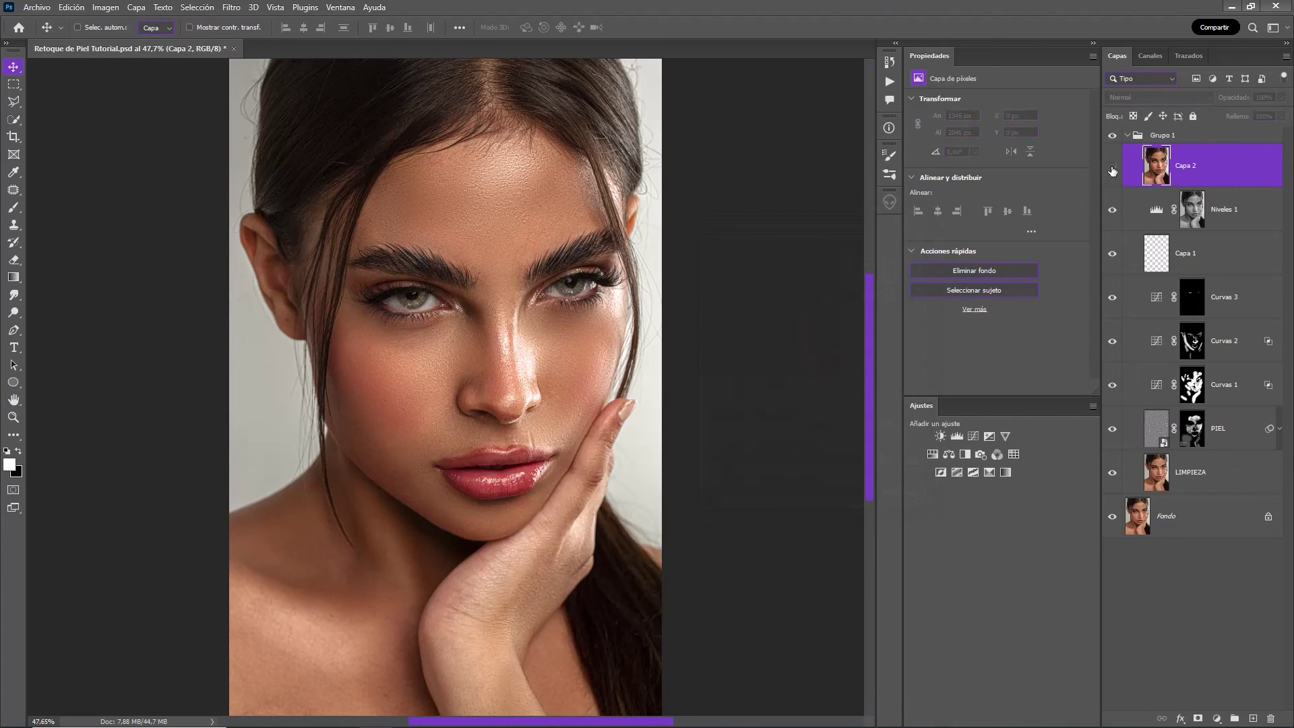
click(1127, 135)
scroll(610, 303, up, 3)
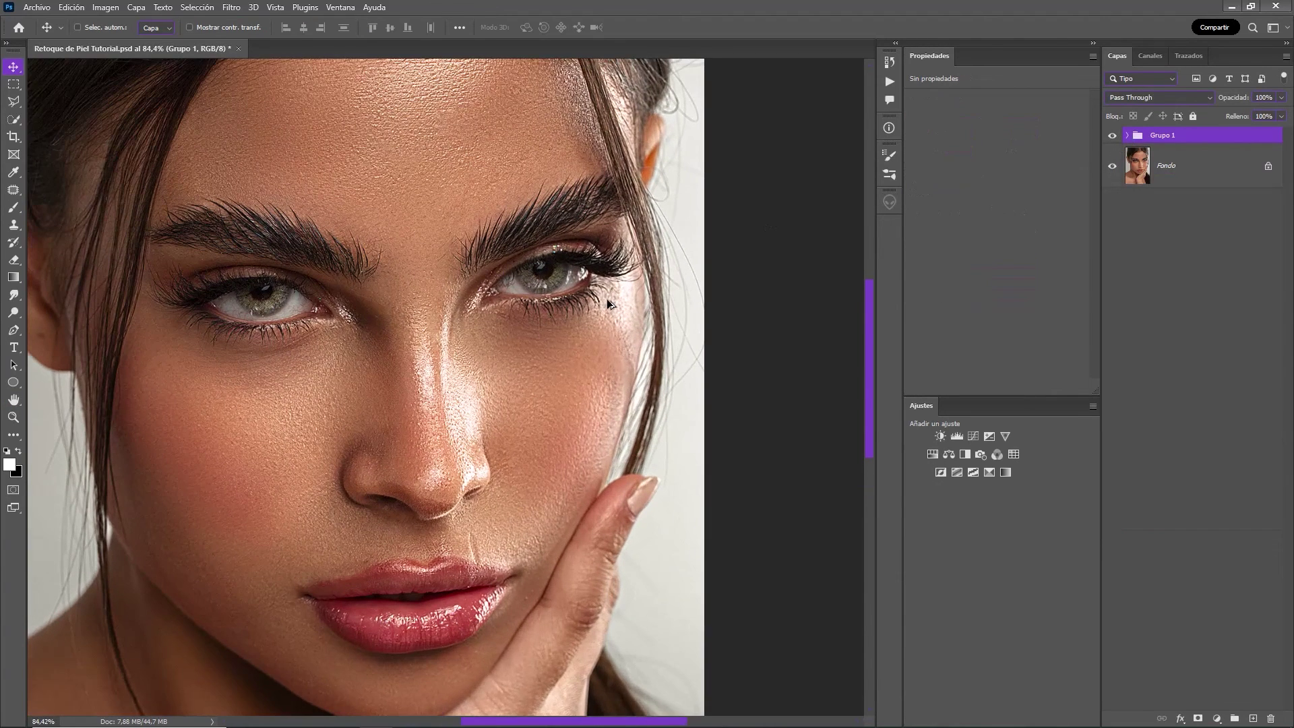
drag(520, 396, 620, 387)
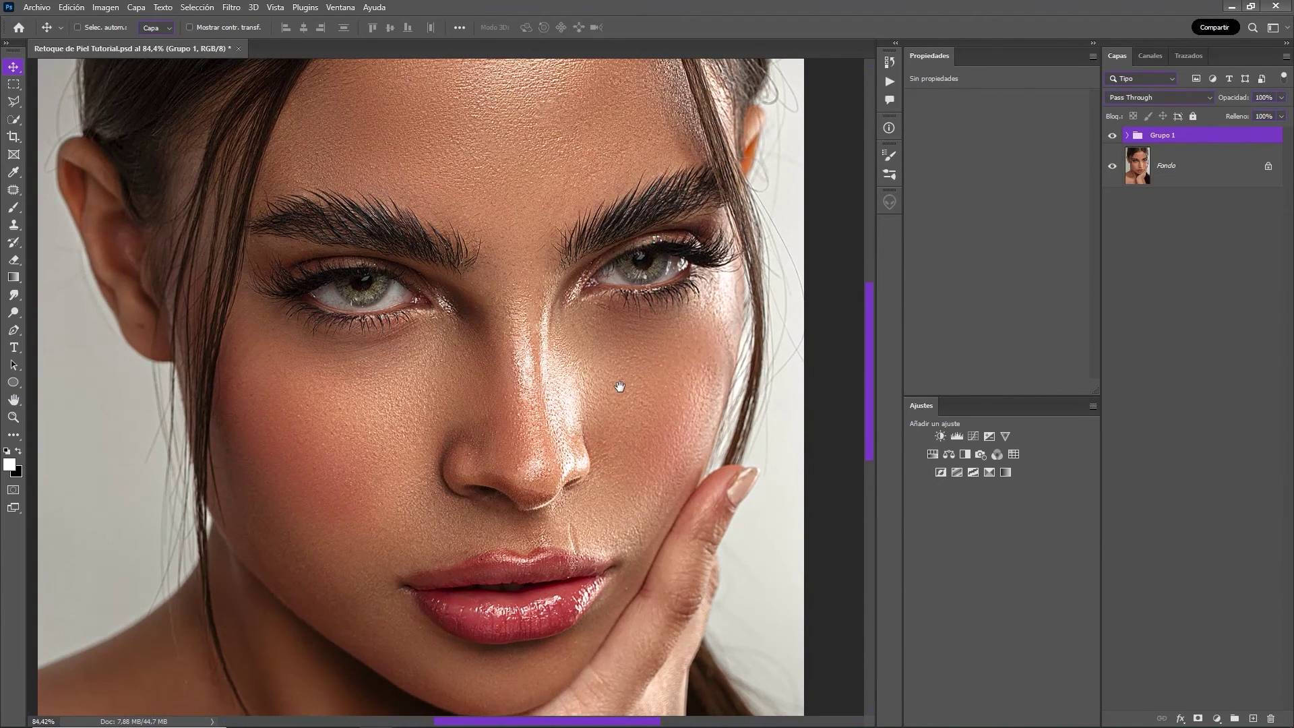
key(ctrl)
key(ctrl+0)
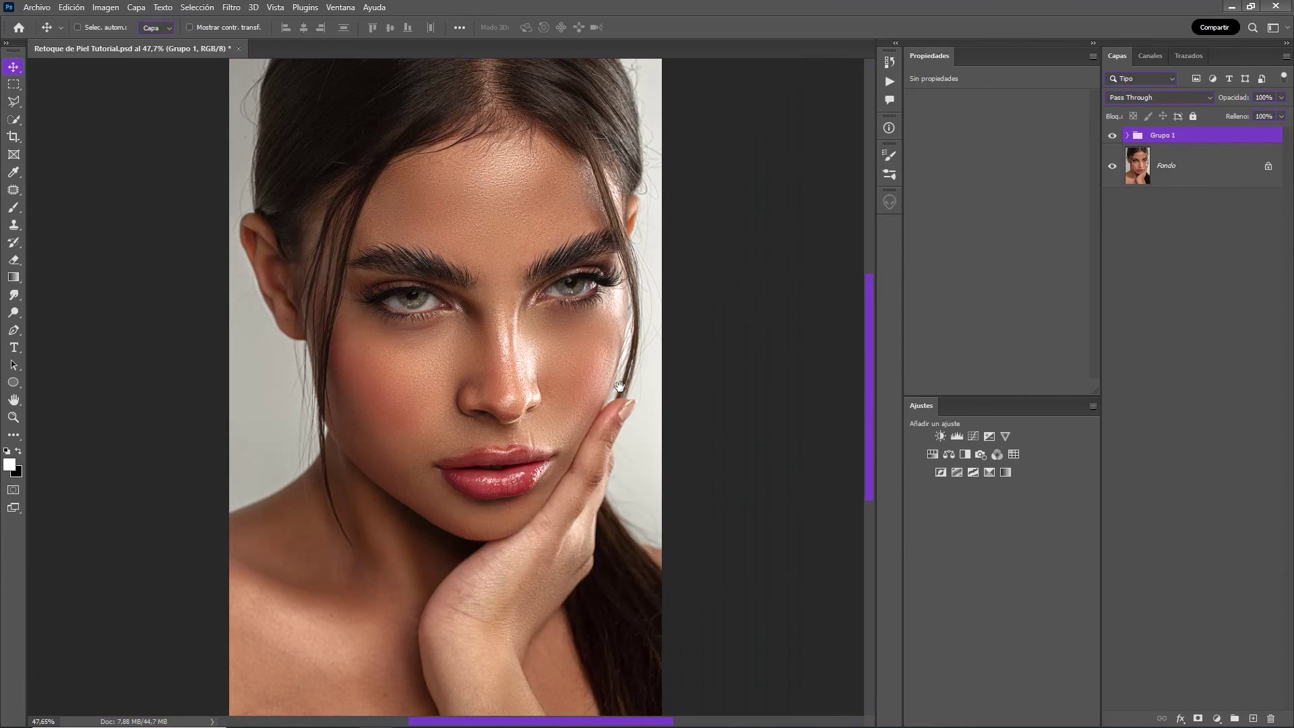
Toggle Grupo 1 off and on to compare original and retouched portrait, then clear the selection
click(1113, 136)
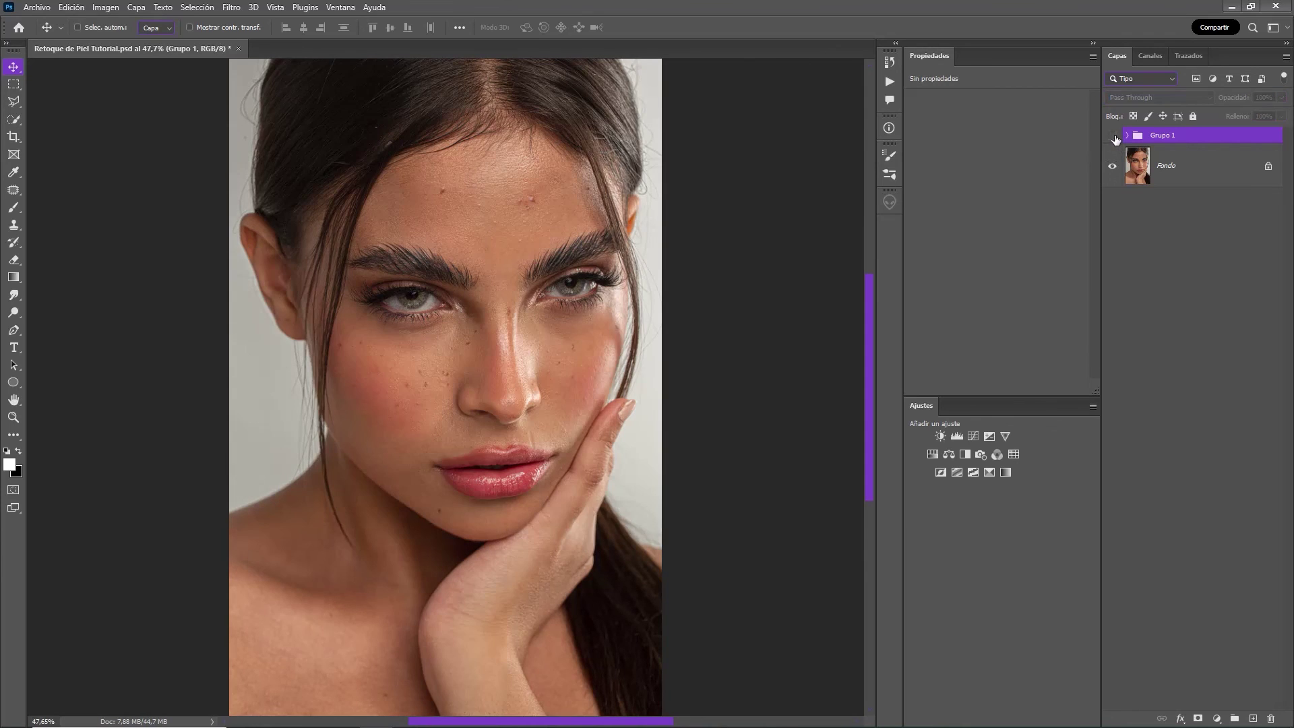
click(1114, 137)
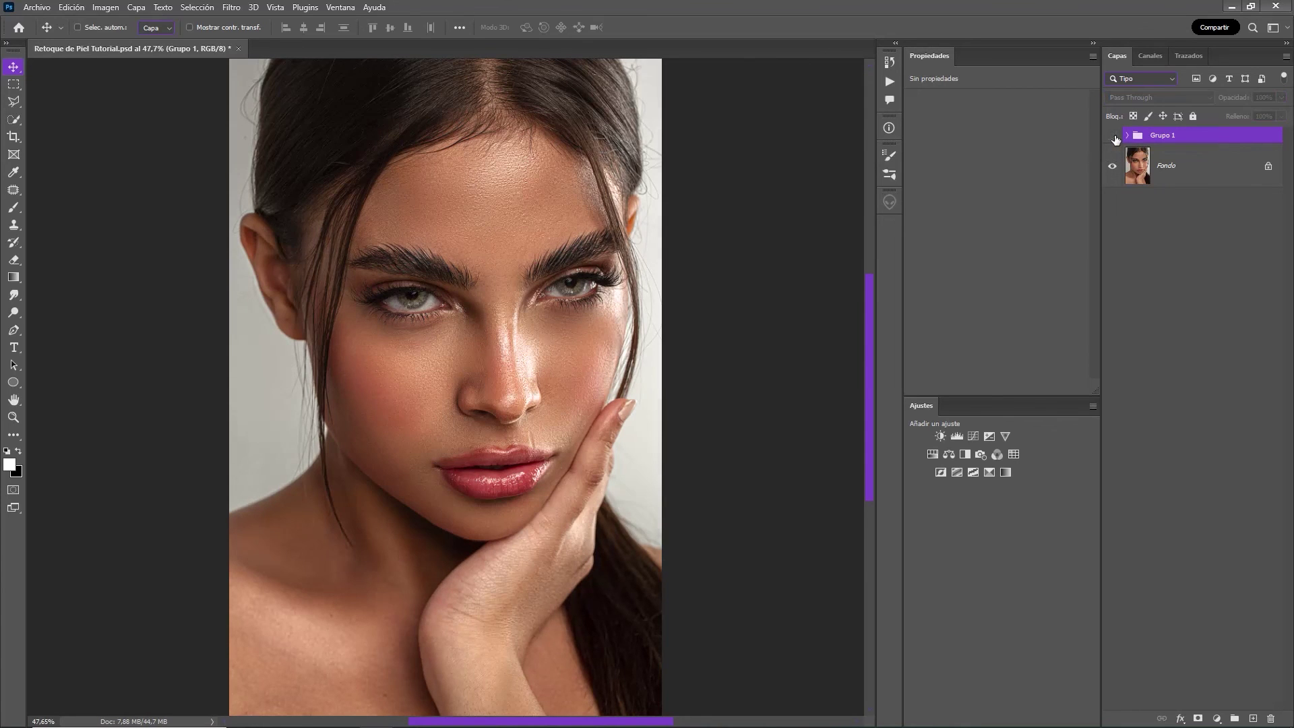
click(1114, 137)
click(1112, 136)
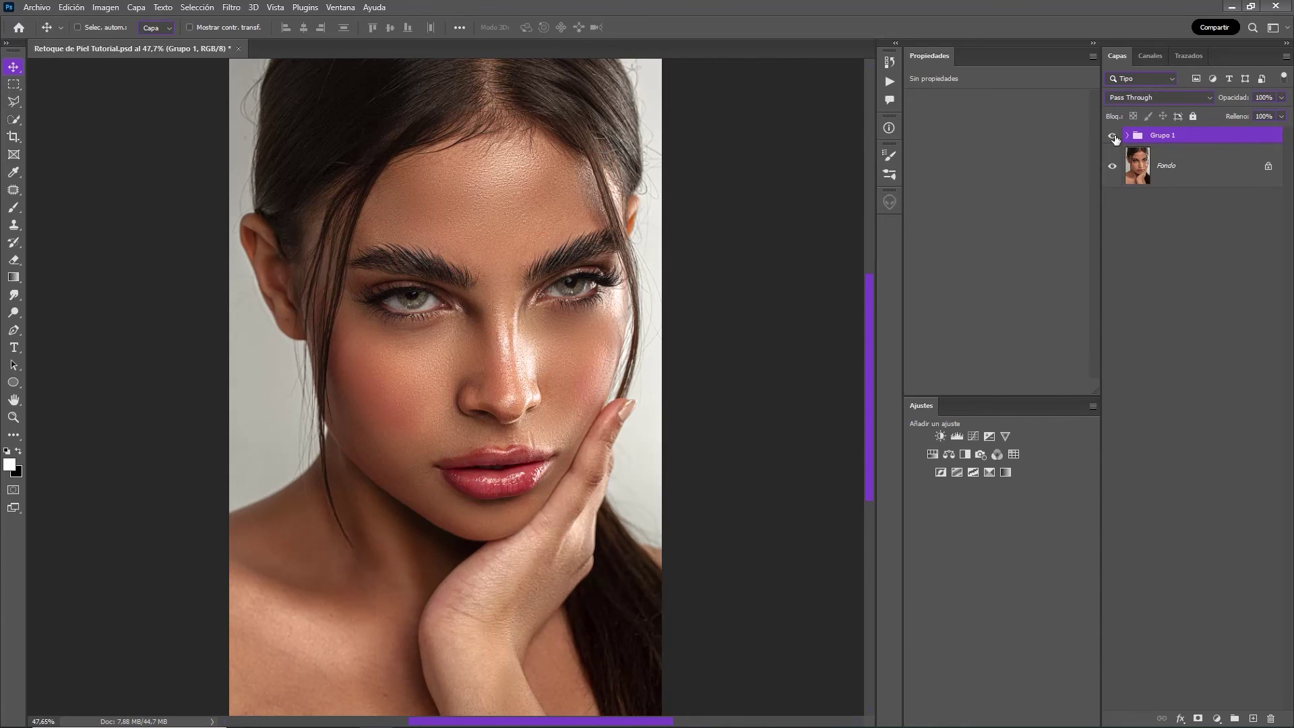
click(1224, 274)
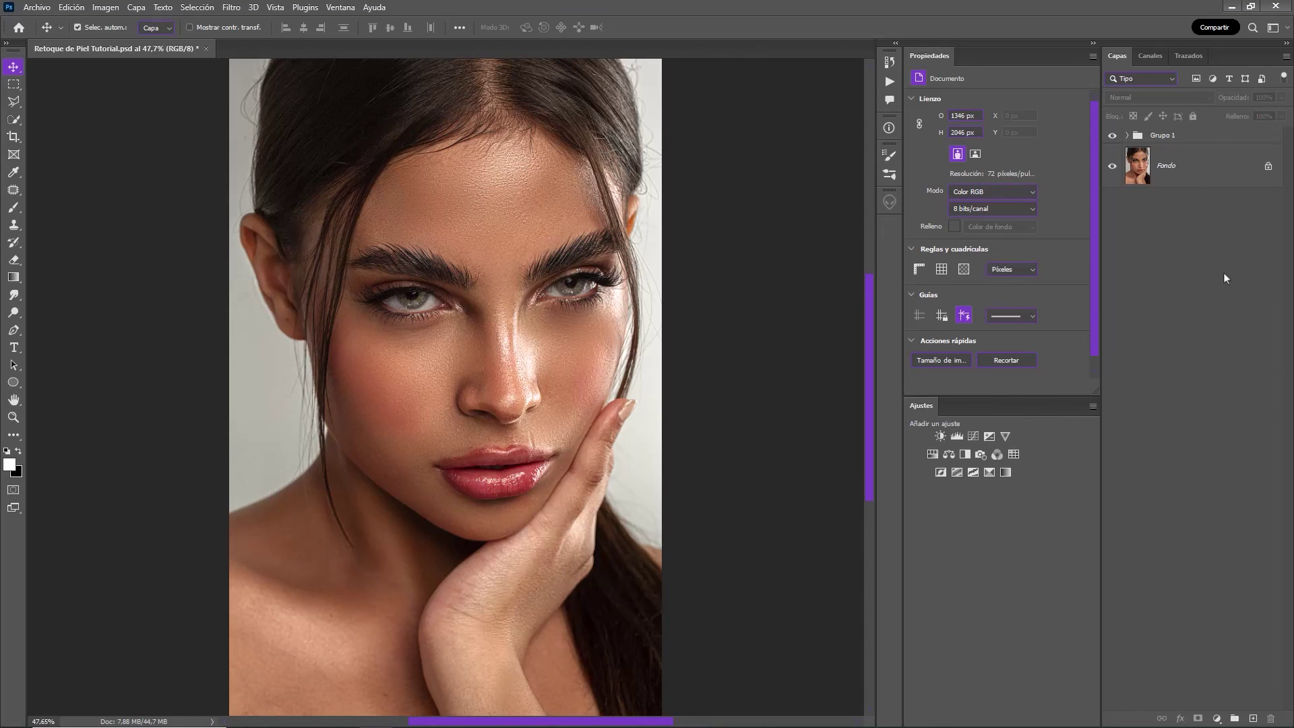
Save the retouched portrait PSD with Ctrl+S
key(ctrl+s)
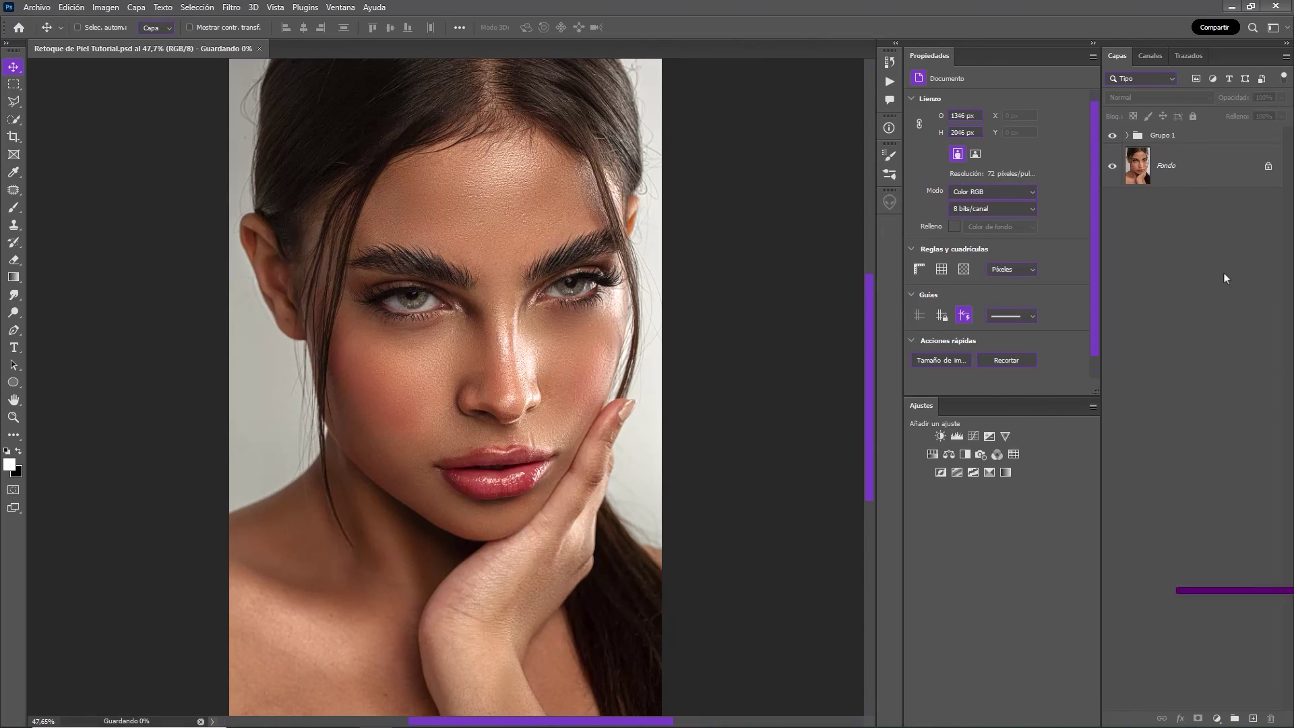